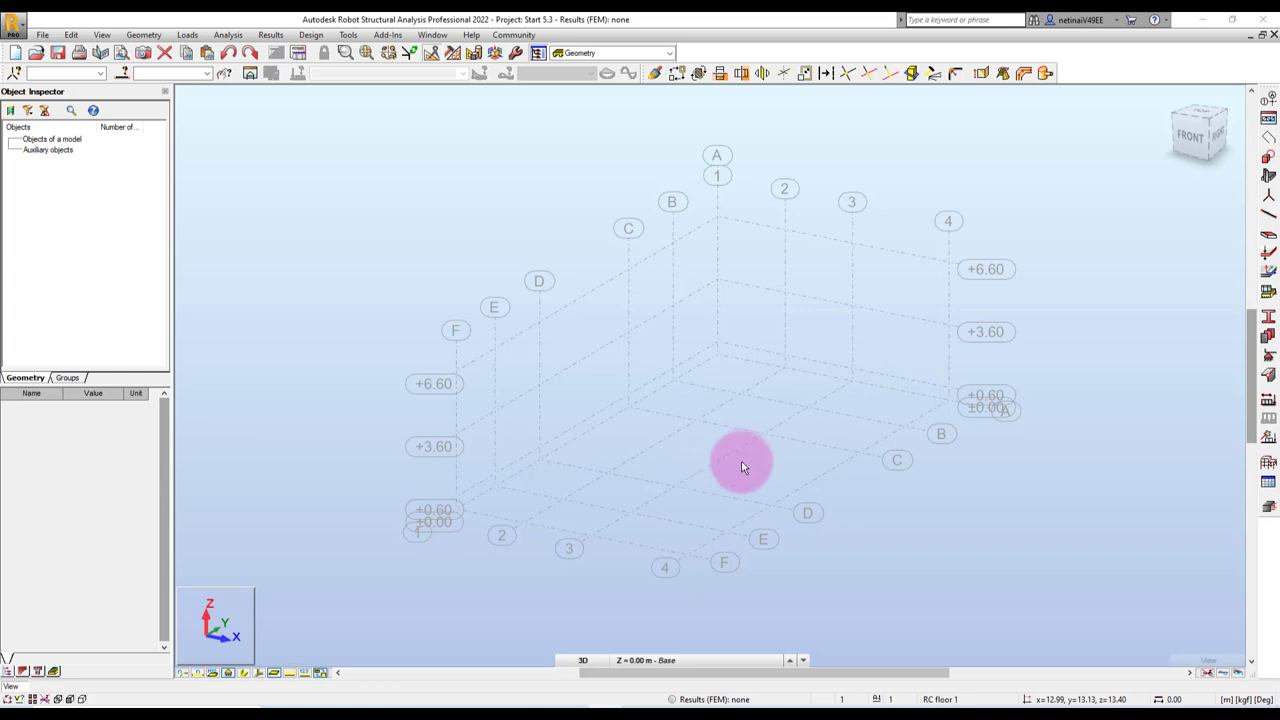
- Set up a new member as an RC Column with the C 18x18 section
middle_click_drag(749, 477, 733, 483)
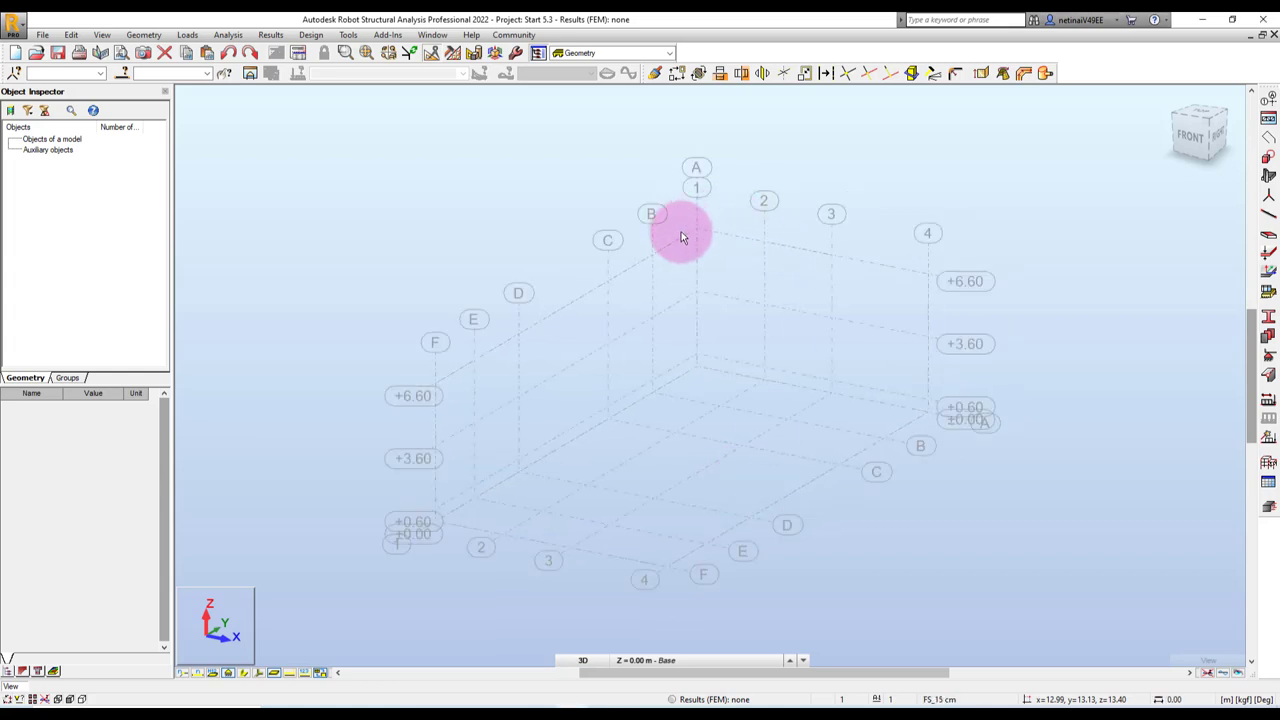
middle_click_drag(755, 389, 752, 388)
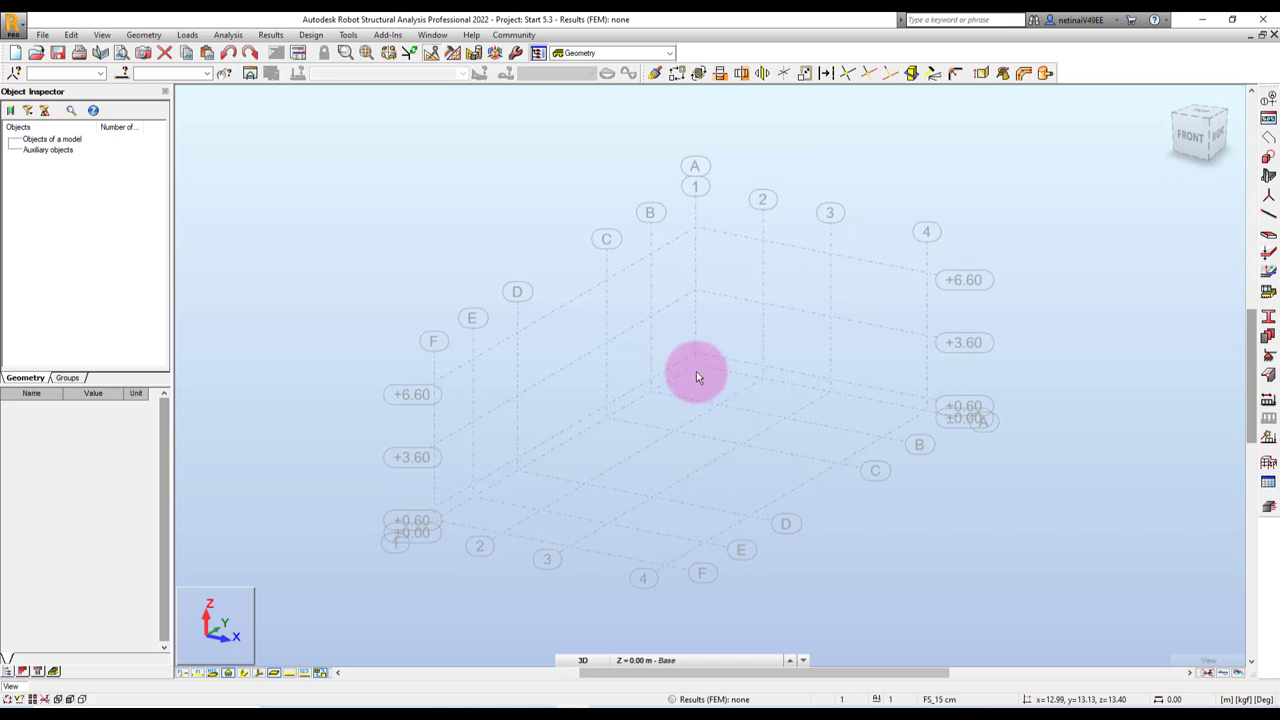
middle_click_drag(697, 377, 737, 313)
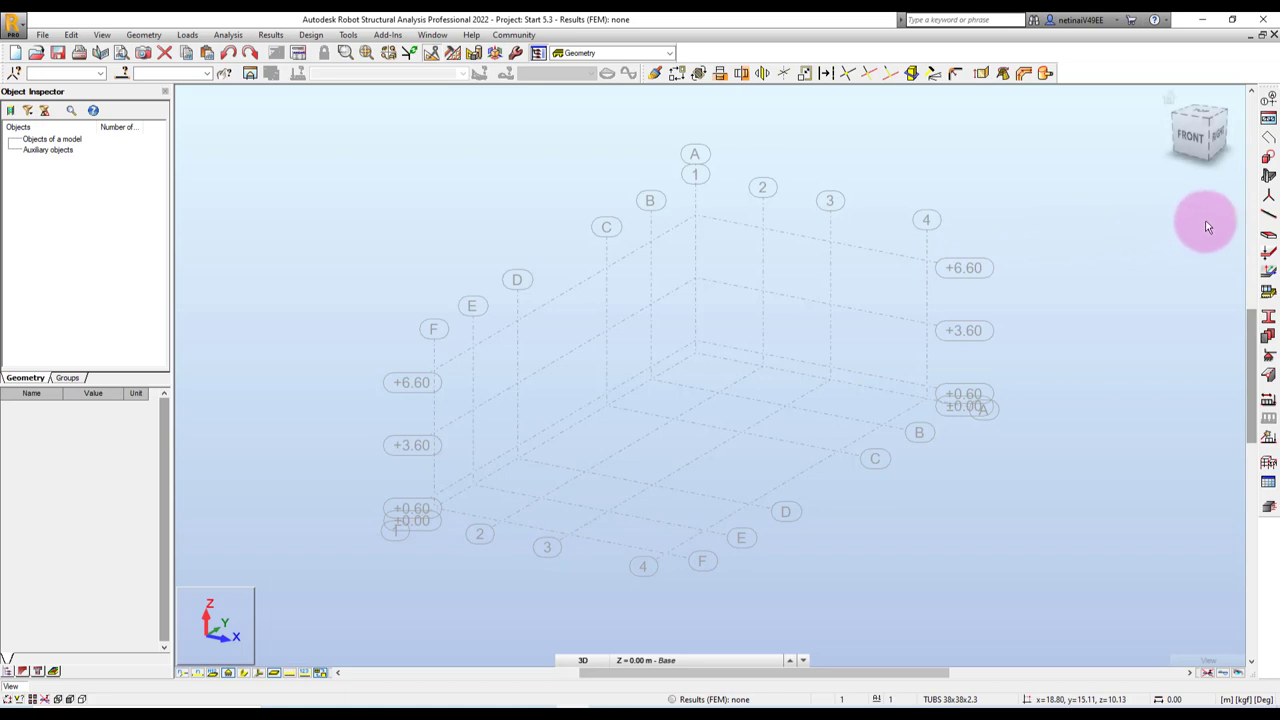
left_click(1268, 218)
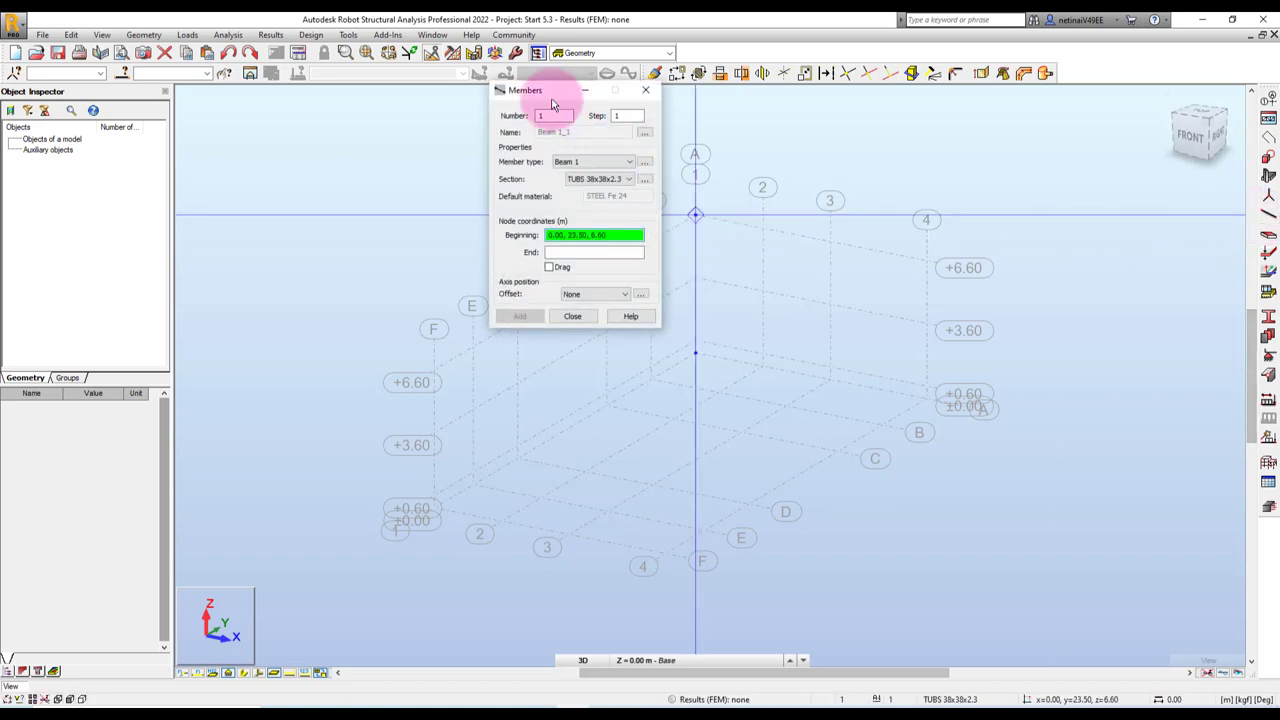
left_click_drag(530, 107, 406, 154)
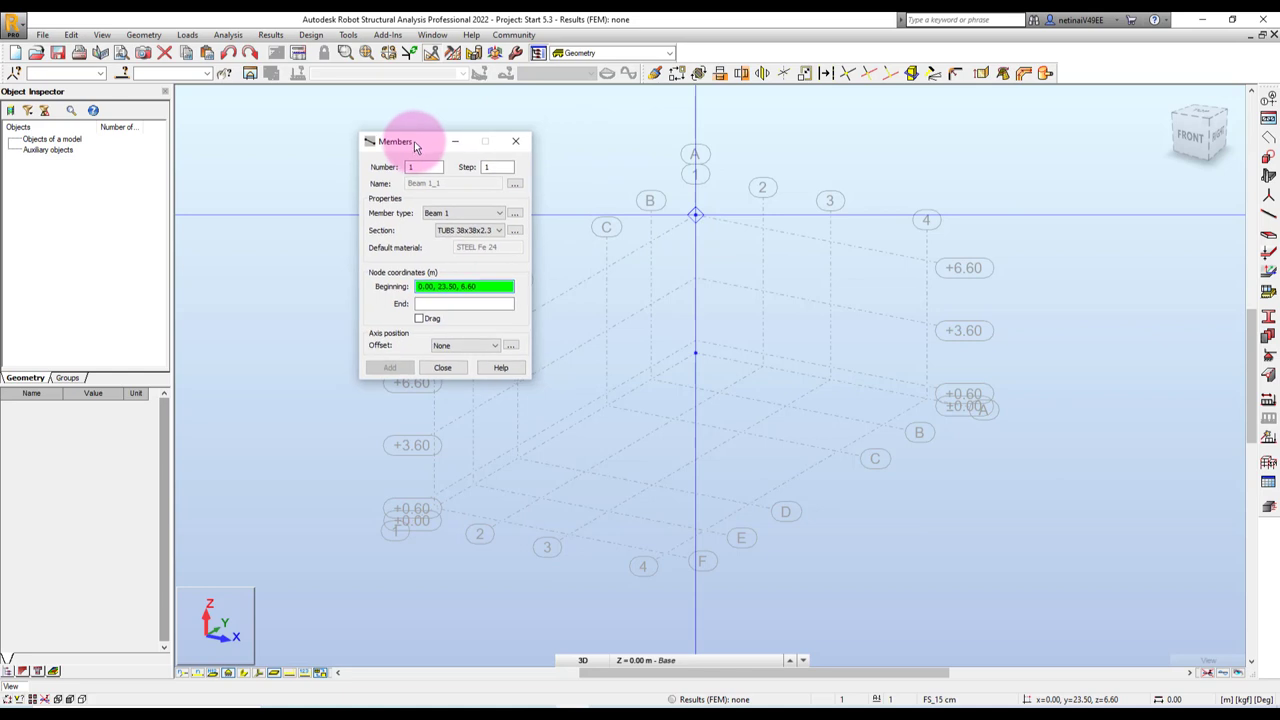
left_click(447, 214)
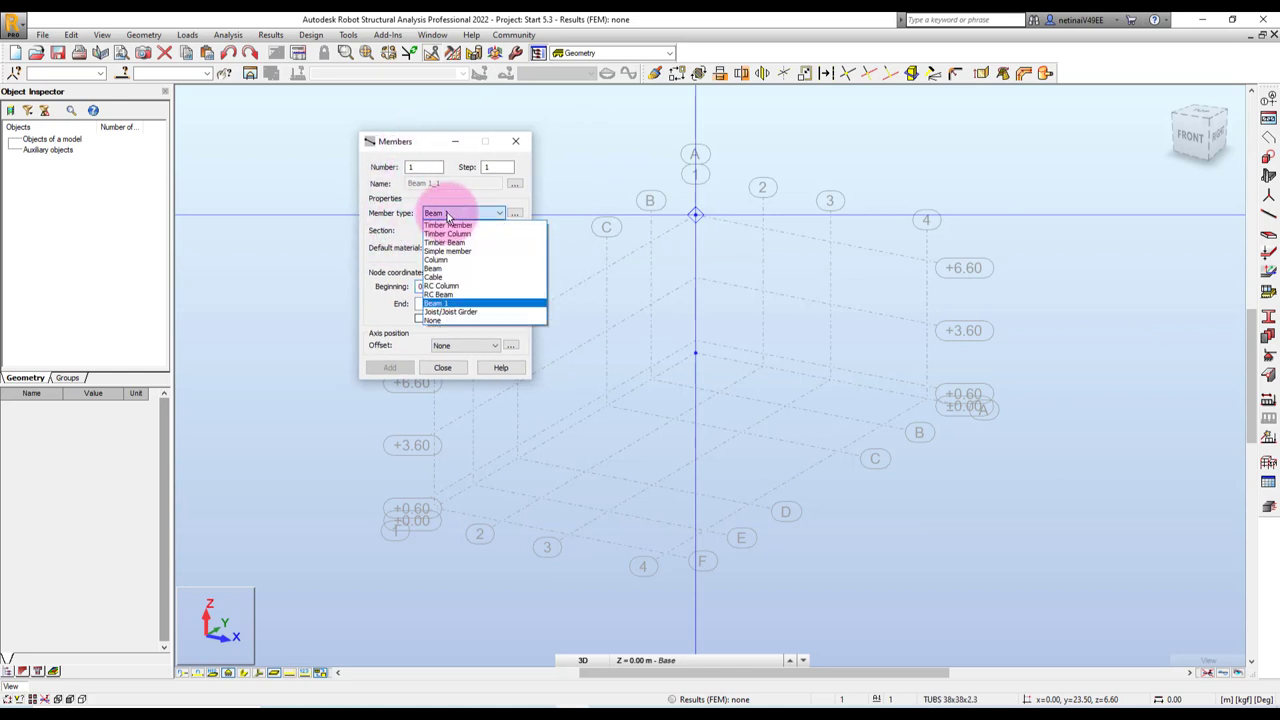
left_click(465, 286)
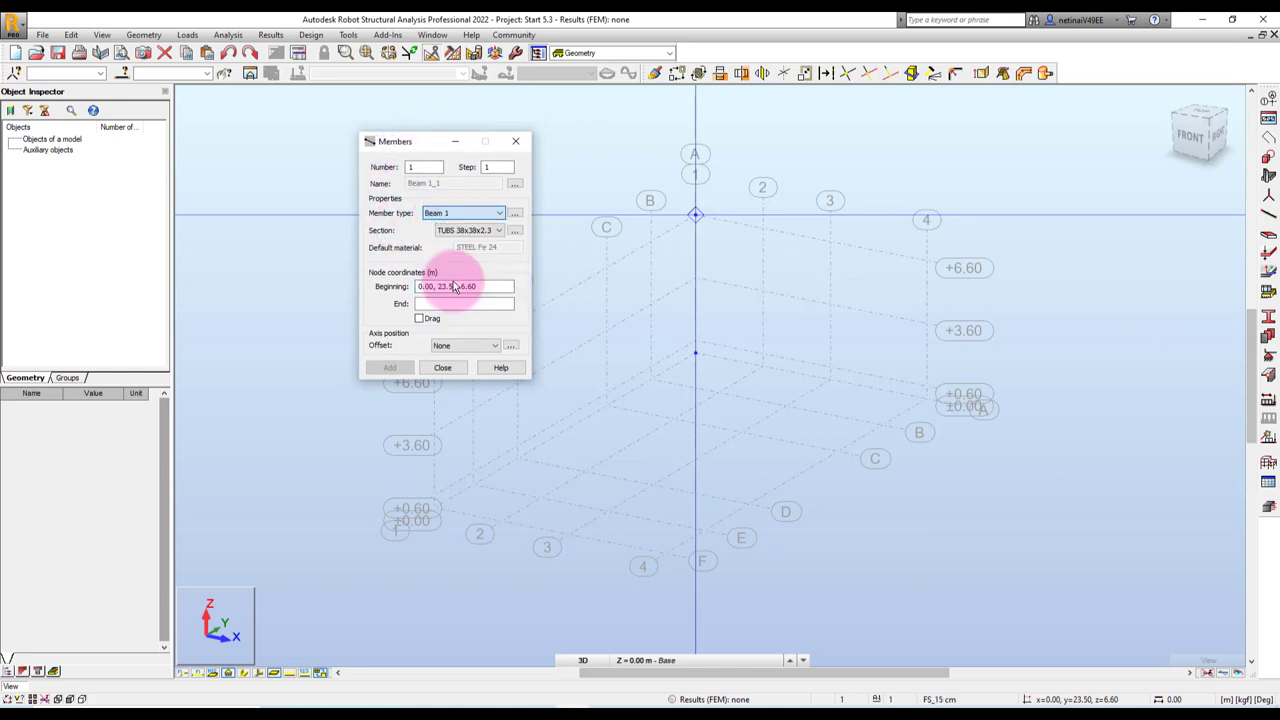
left_click(456, 216)
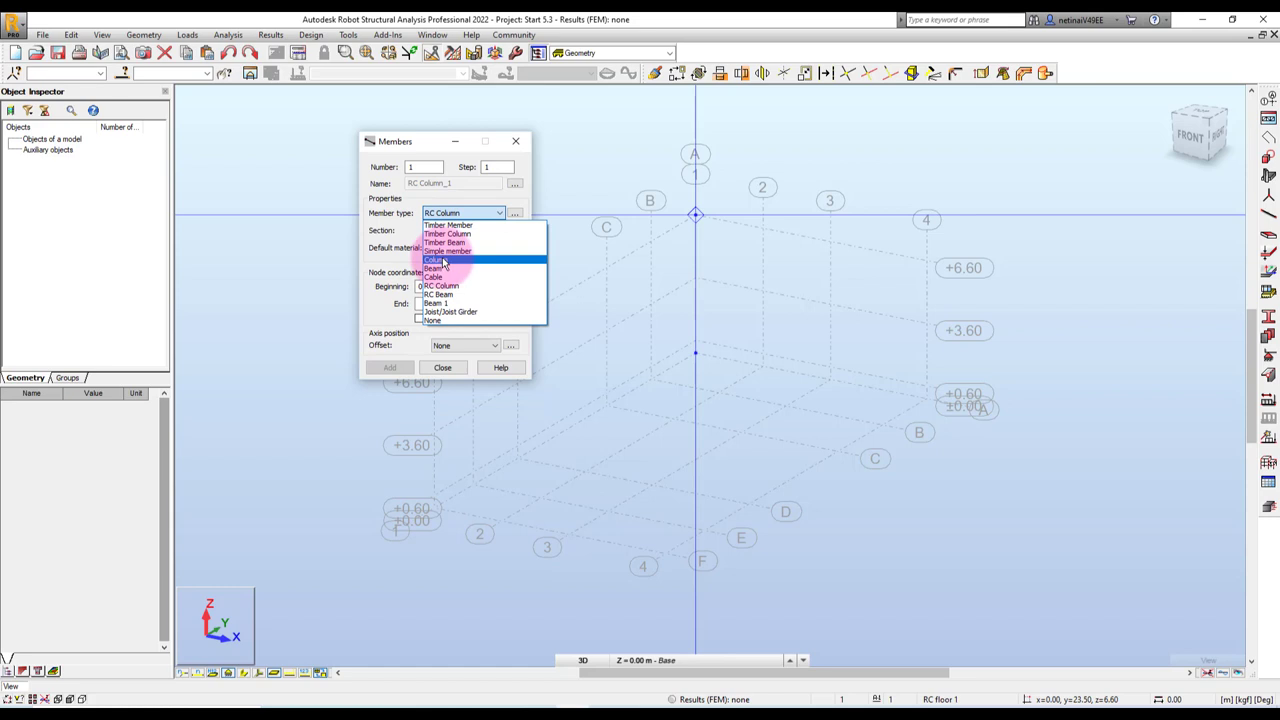
left_click(444, 212)
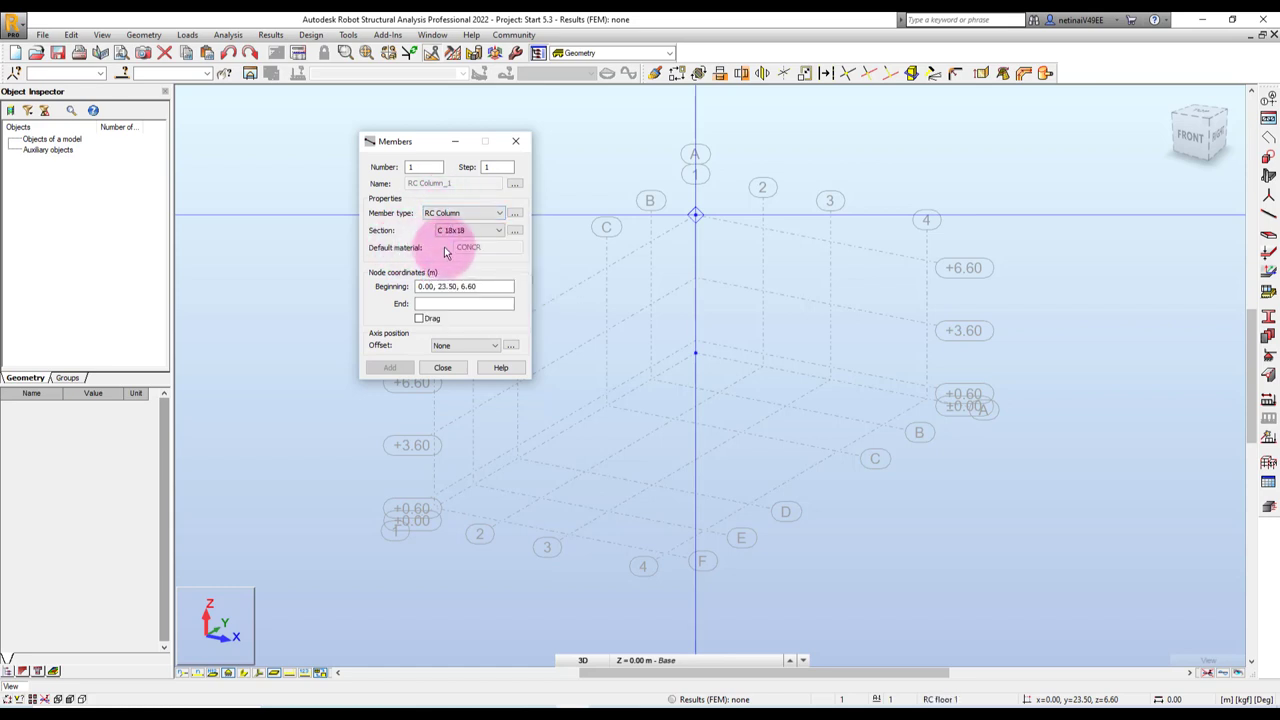
left_click(476, 233)
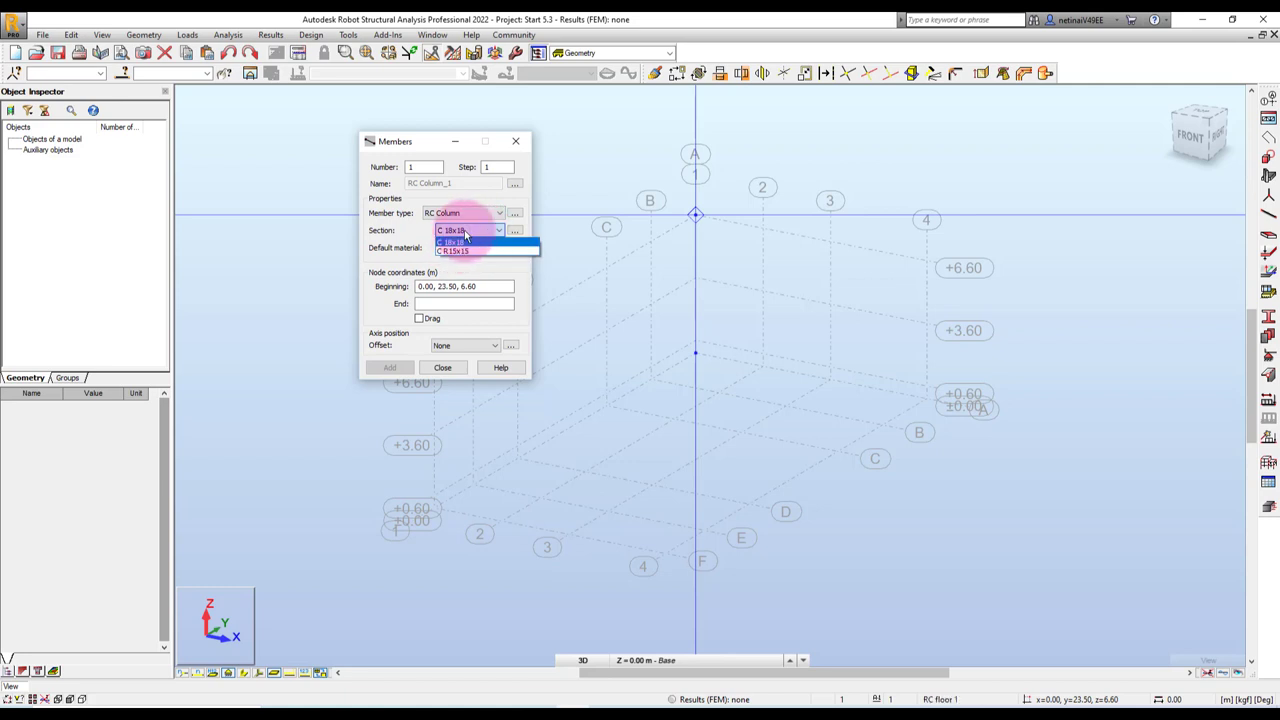
left_click(447, 242)
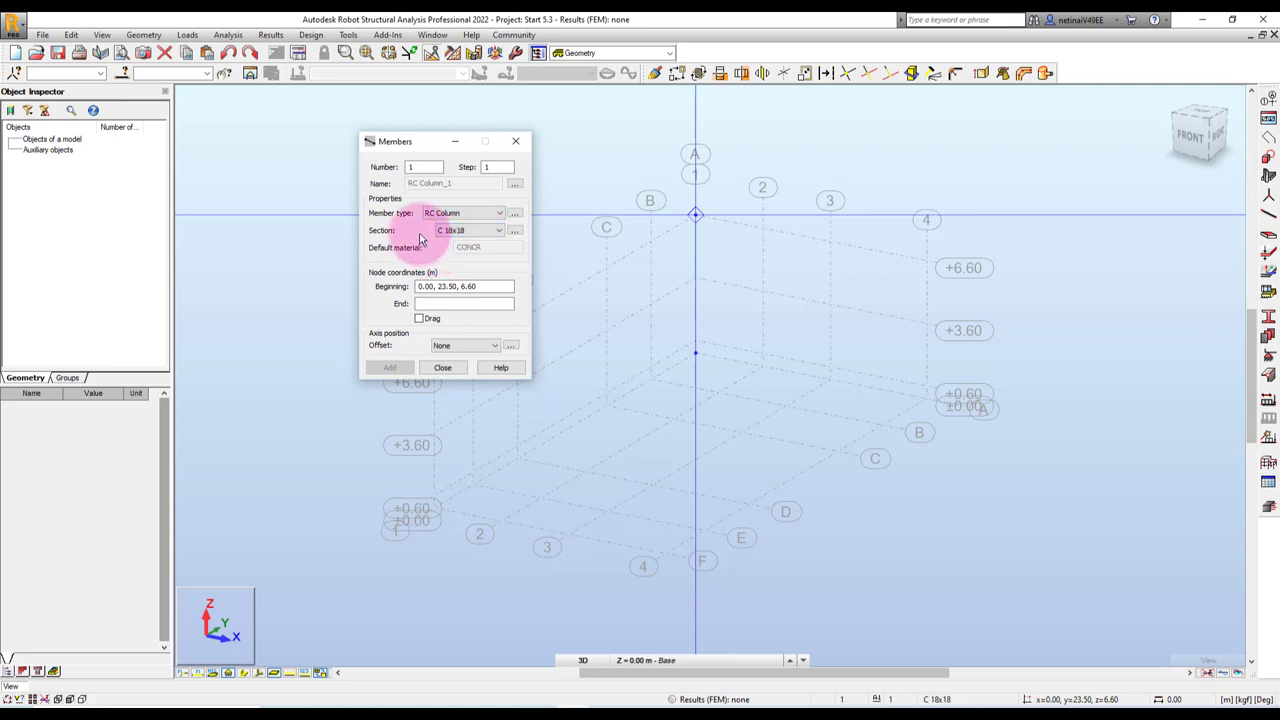
left_click(516, 231)
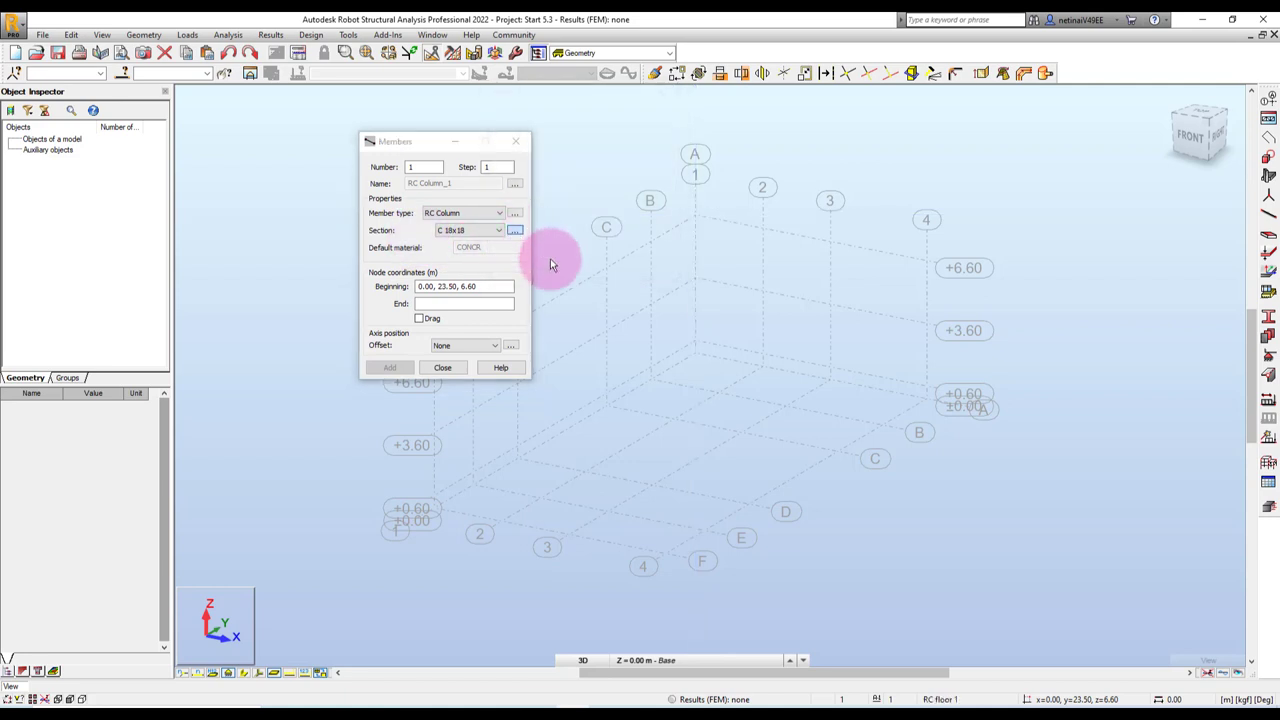
- Preview the available column section shapes and settle on the rectangular section
left_click_drag(634, 168, 728, 162)
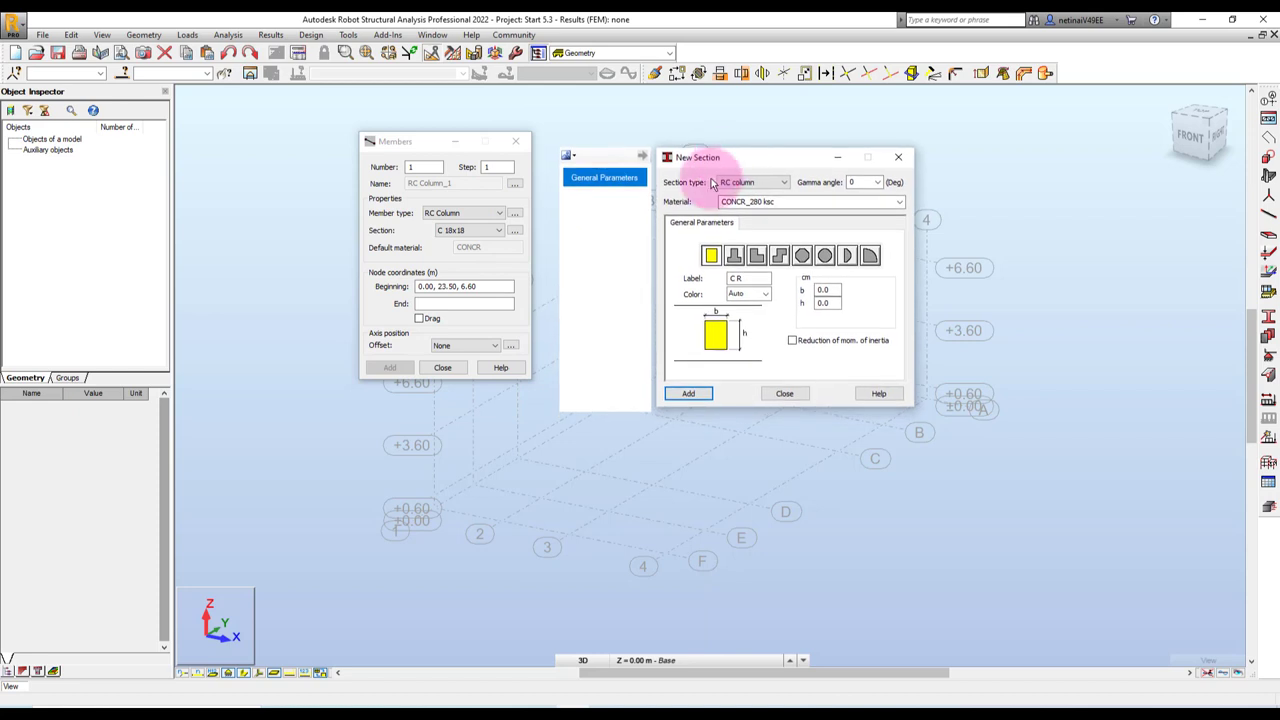
left_click(734, 256)
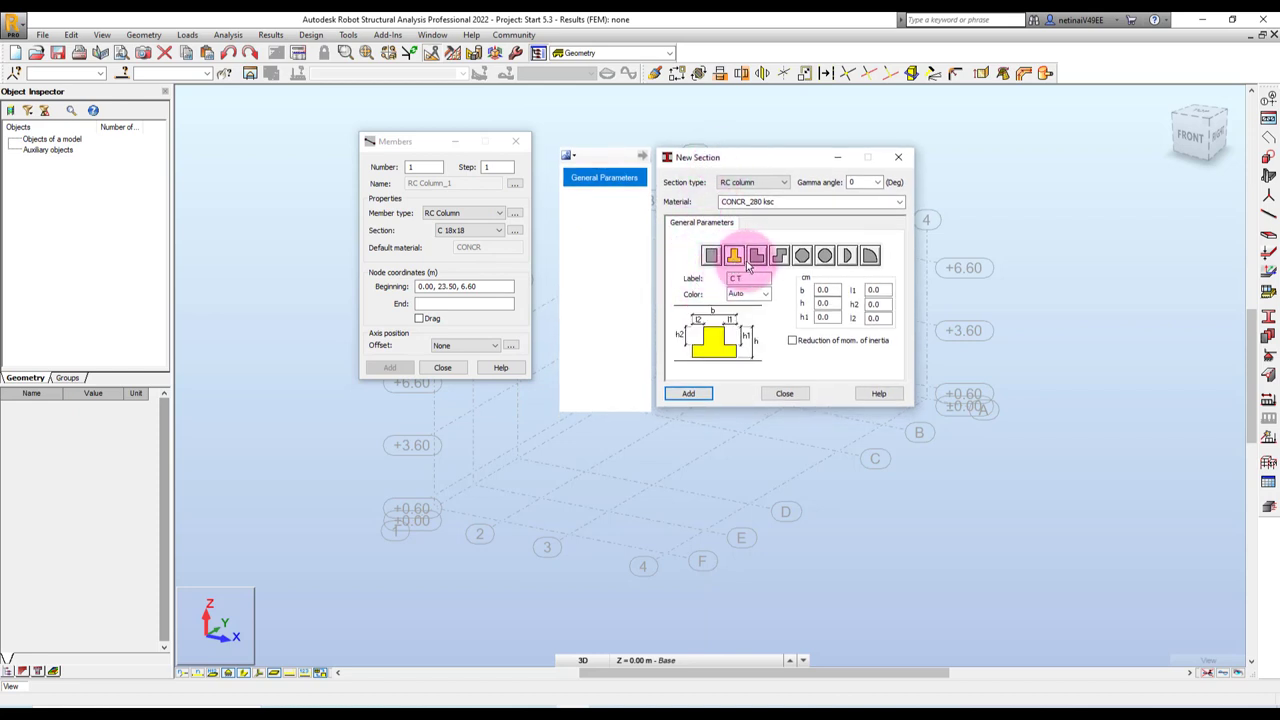
left_click(757, 256)
left_click(780, 256)
left_click(802, 256)
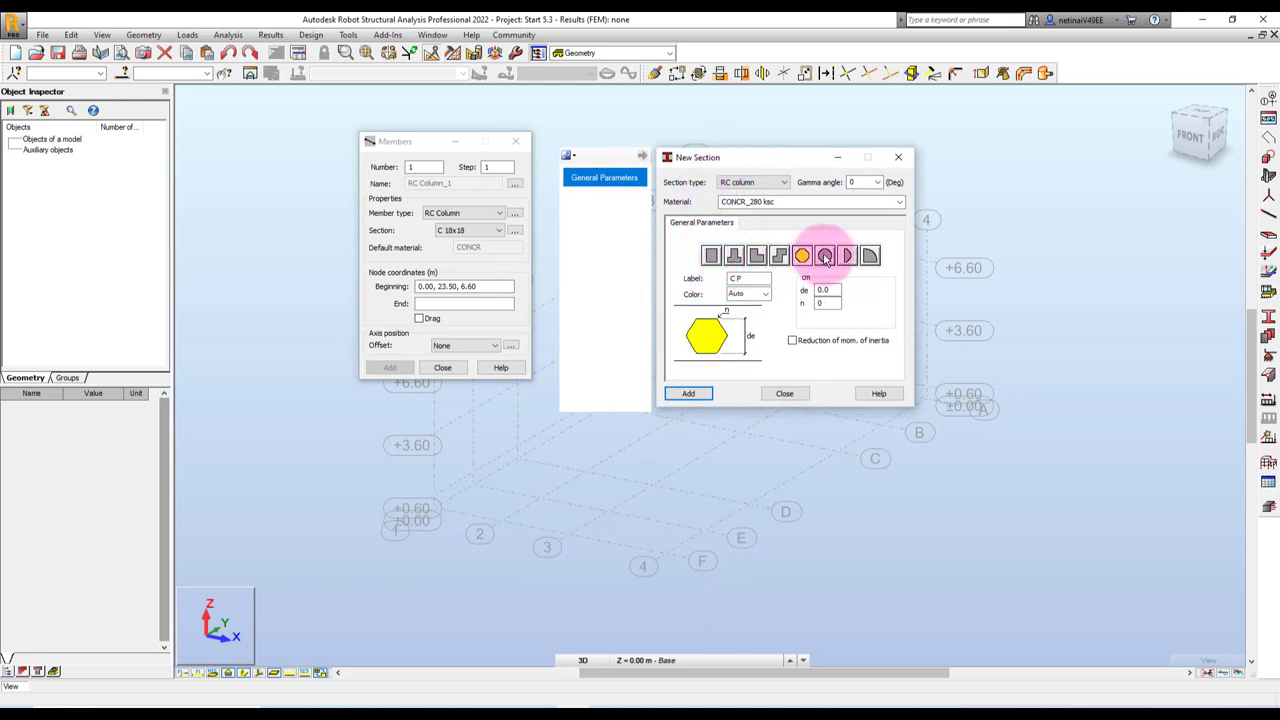
left_click(825, 256)
left_click(847, 256)
left_click(870, 256)
left_click(711, 256)
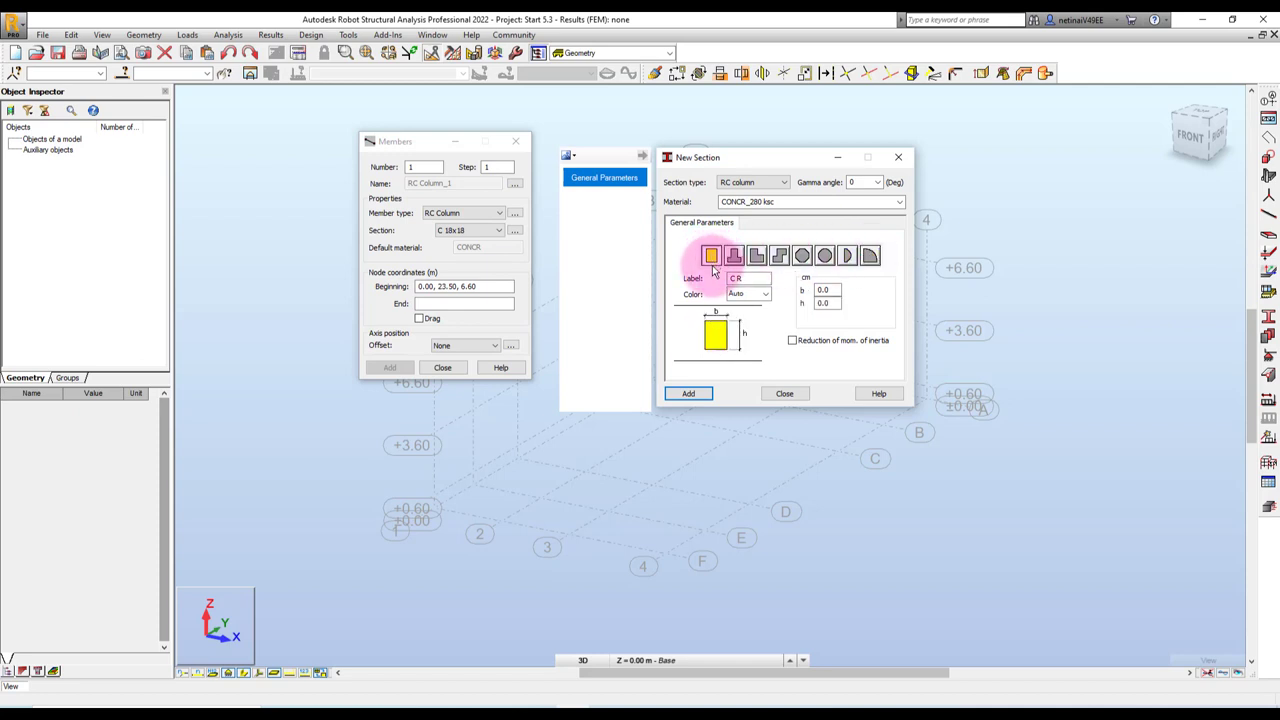
- Add a rectangular 35 x 35 column section, keeping the colour on Auto
left_click(818, 290)
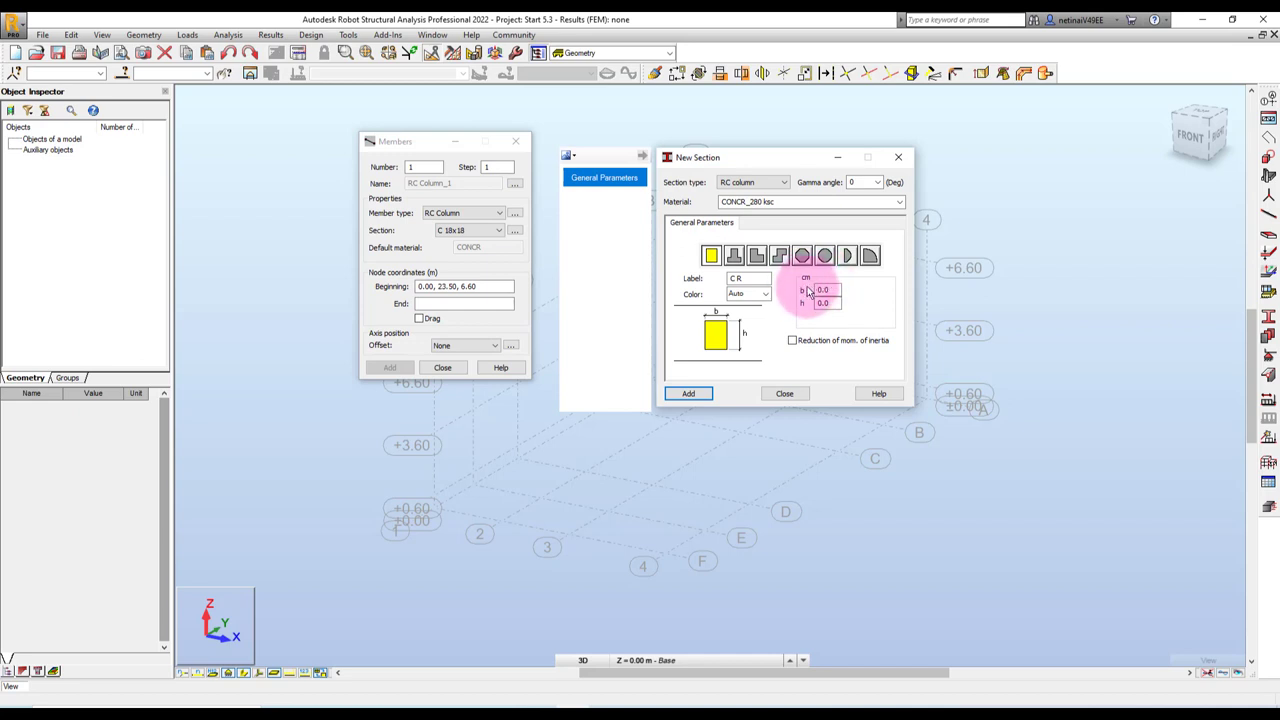
left_click_drag(808, 291, 858, 294)
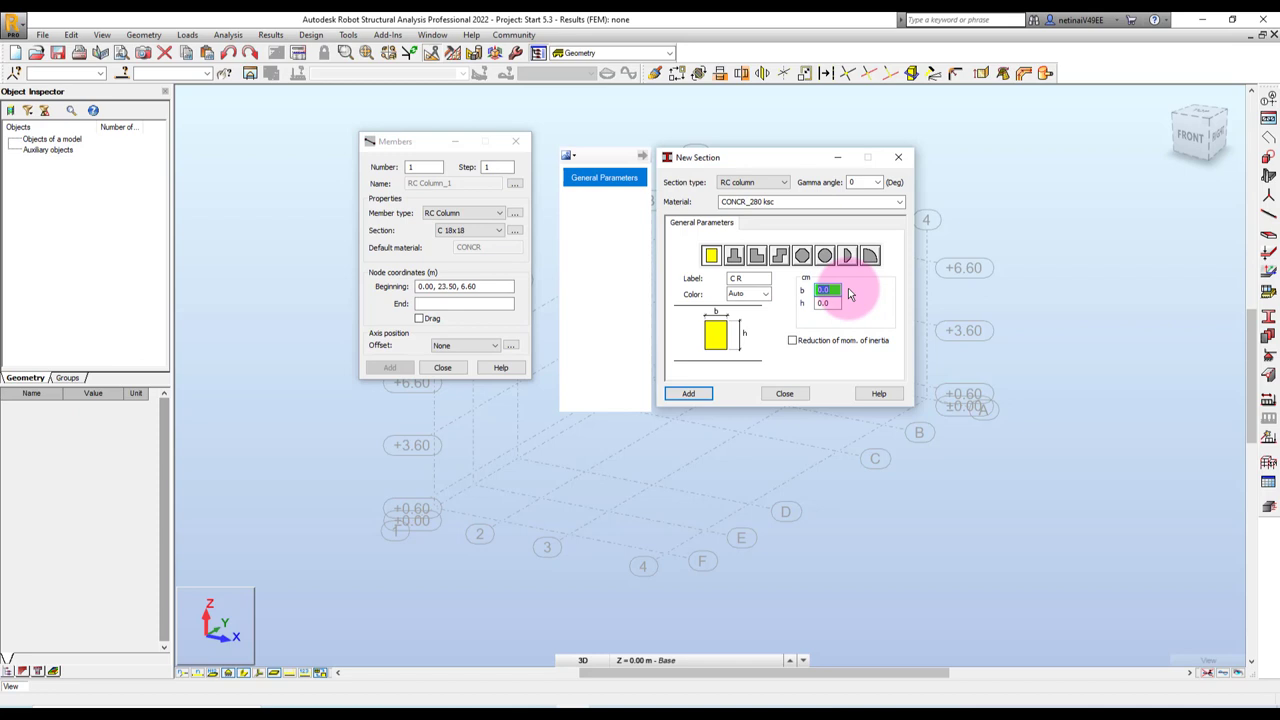
type("35")
left_click_drag(842, 303, 792, 310)
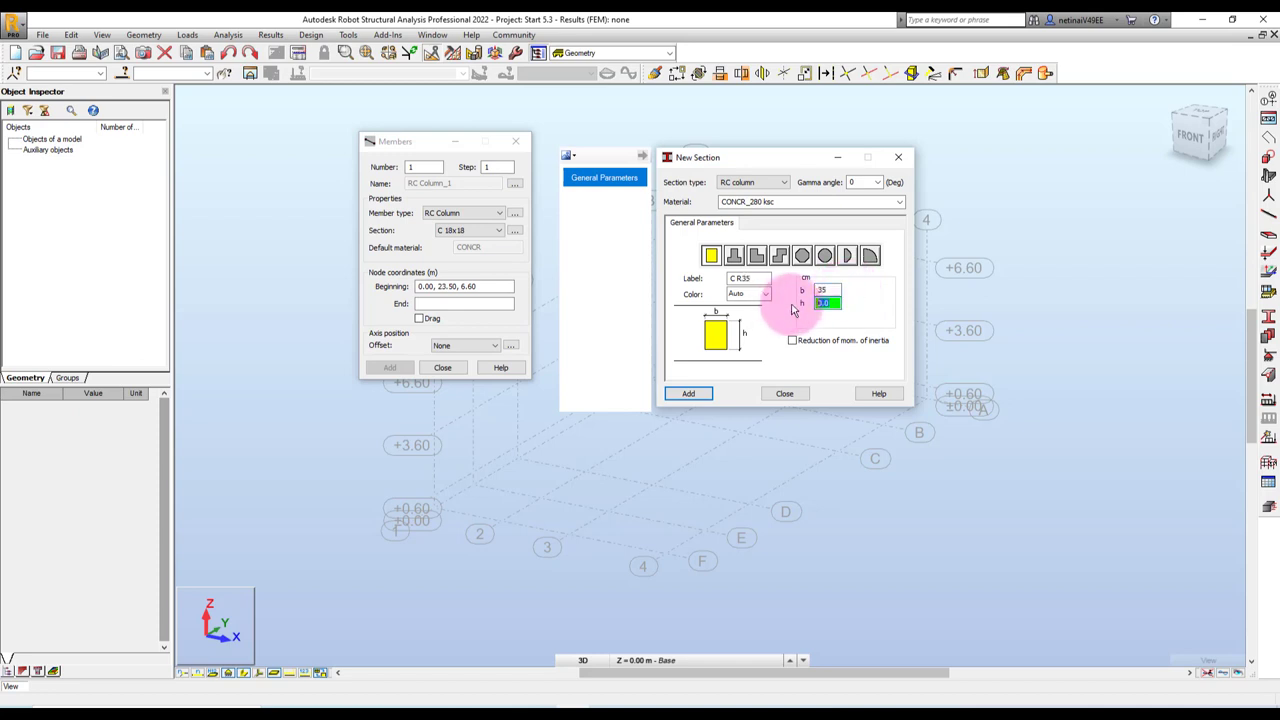
type("35")
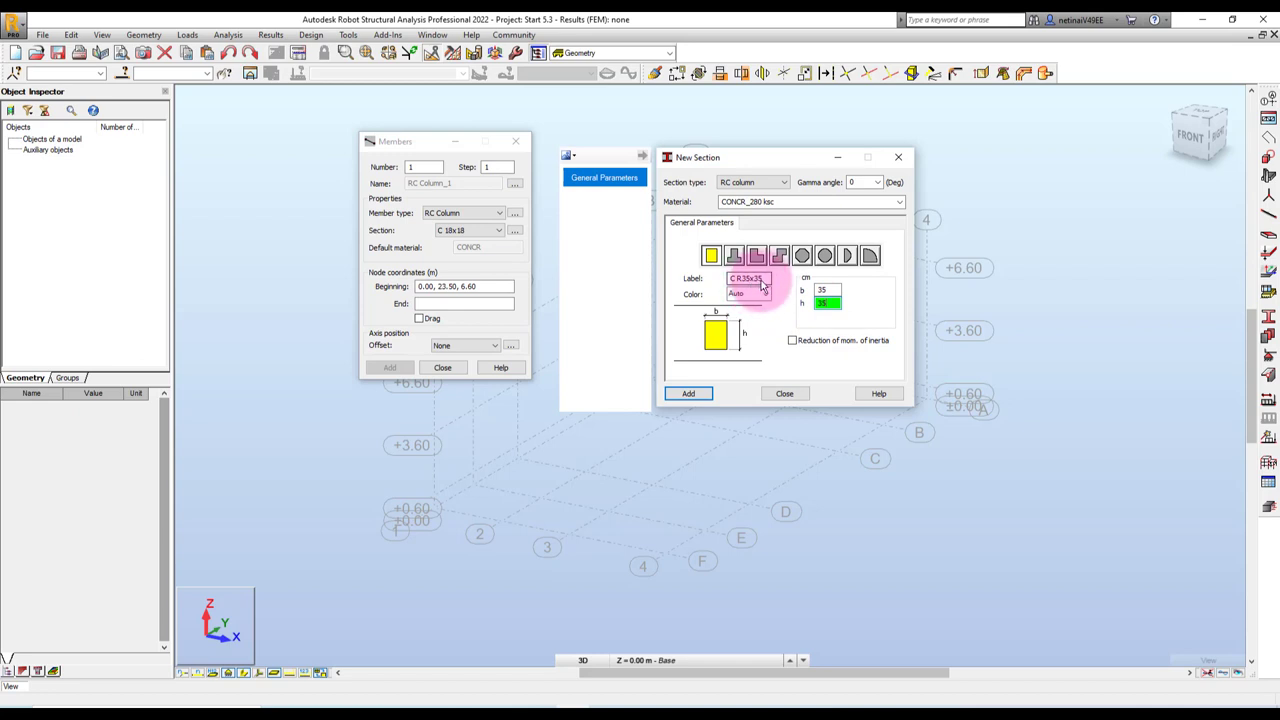
left_click(768, 296)
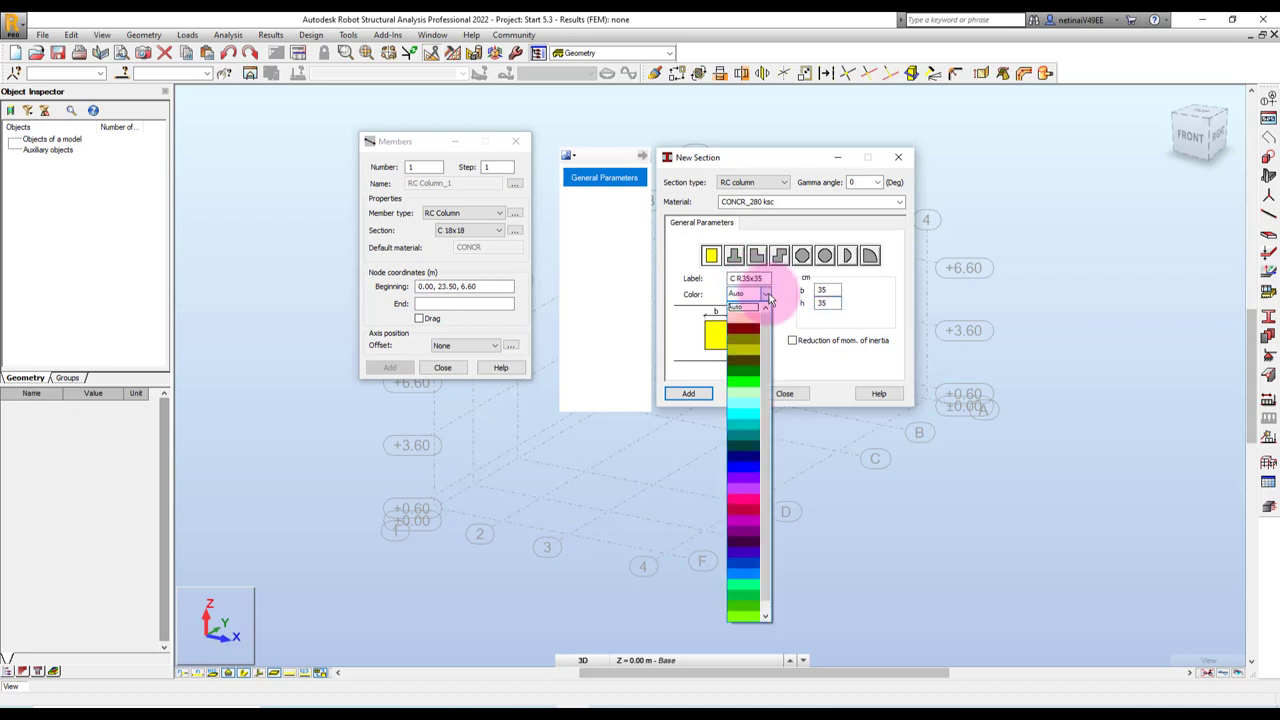
left_click(782, 300)
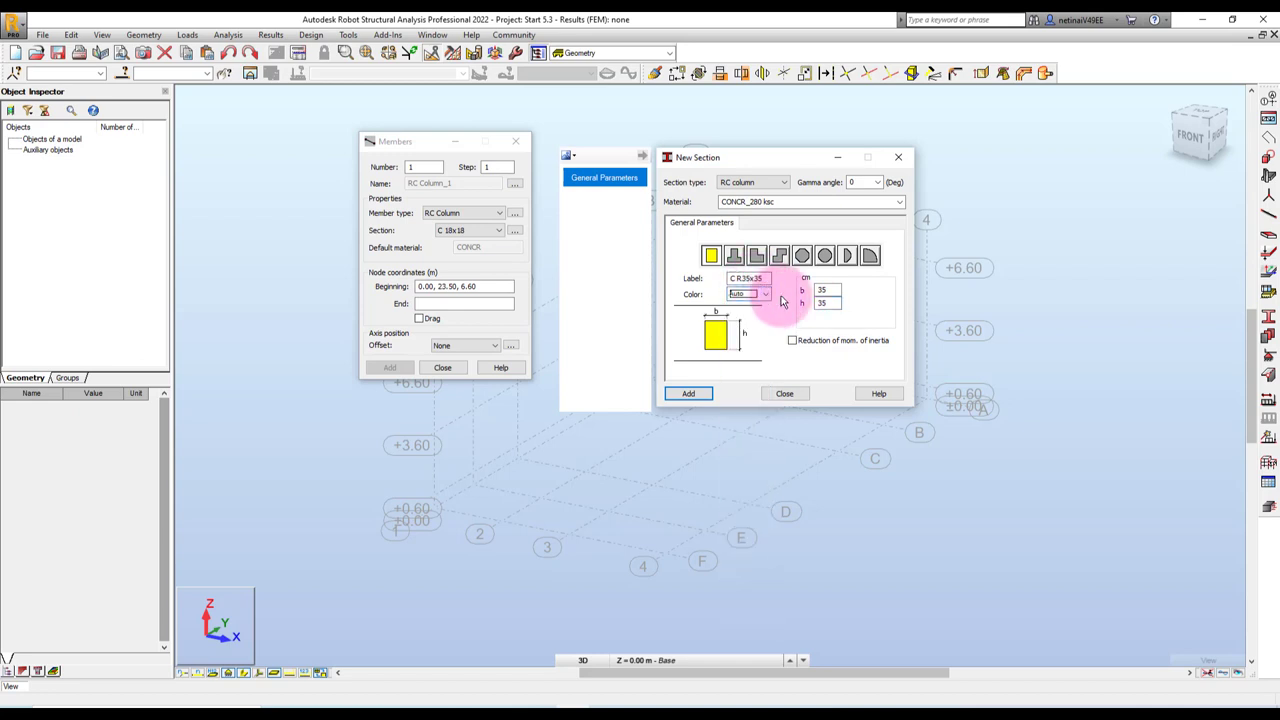
left_click(688, 393)
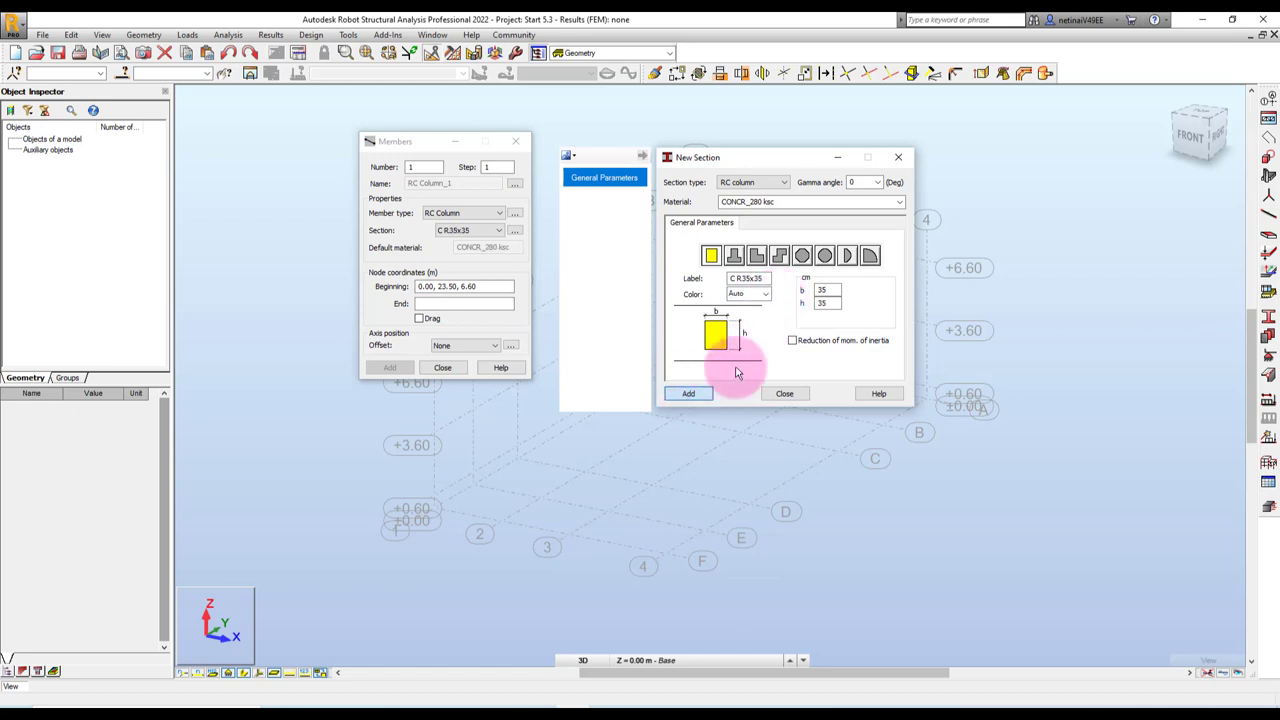
- Enter 20 for both width b and height h of the next section
double_click(822, 290)
type("20")
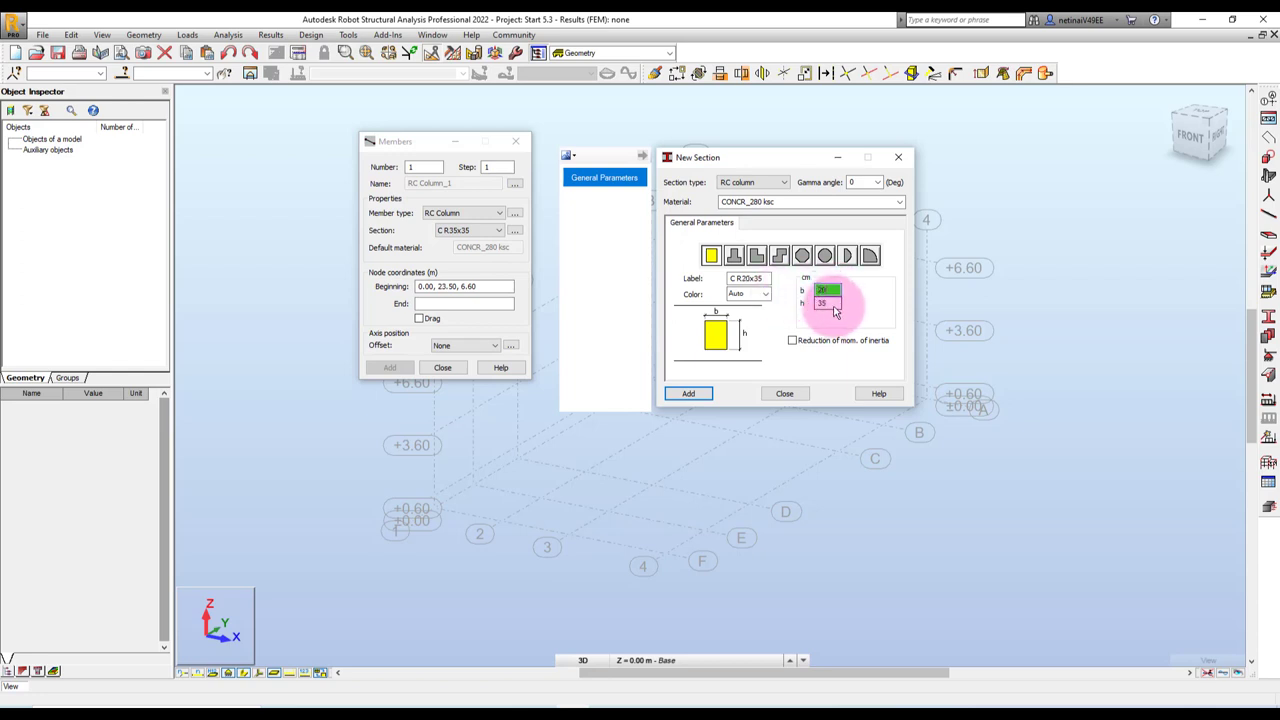
double_click(826, 303)
type("20")
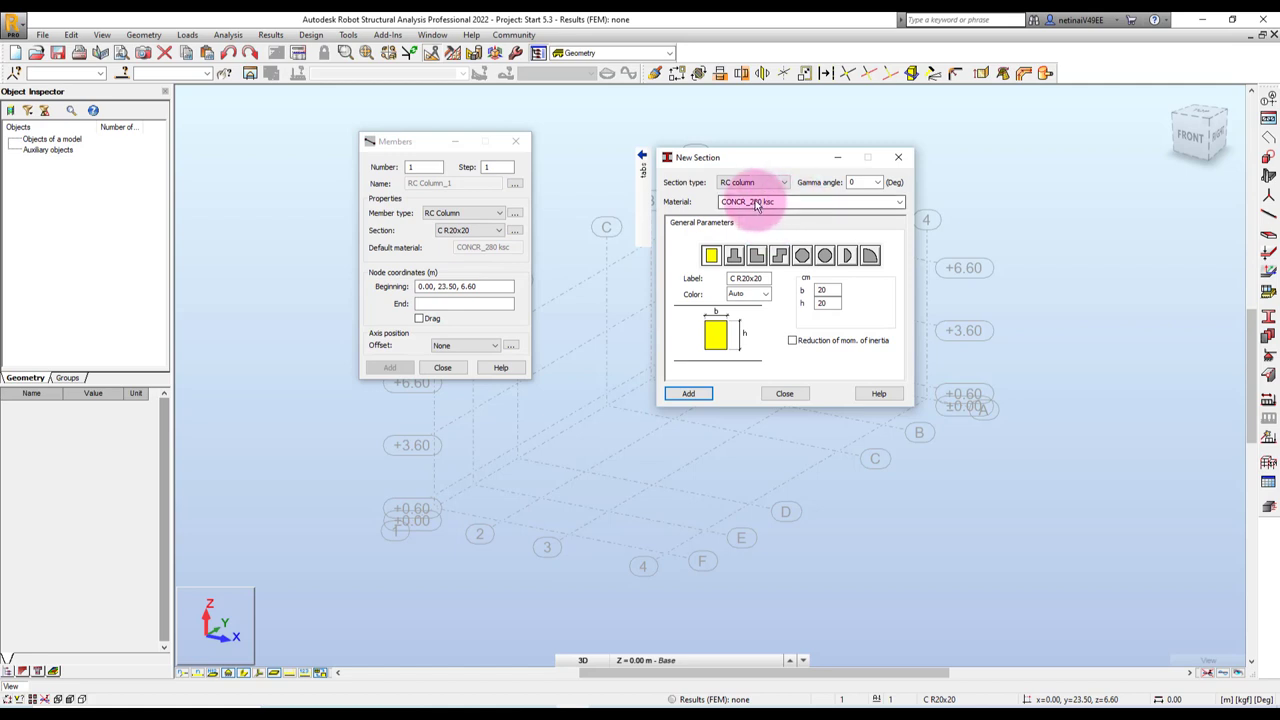
- Set the section material to CONCR_280 ksc and close the New Section window
left_click(800, 203)
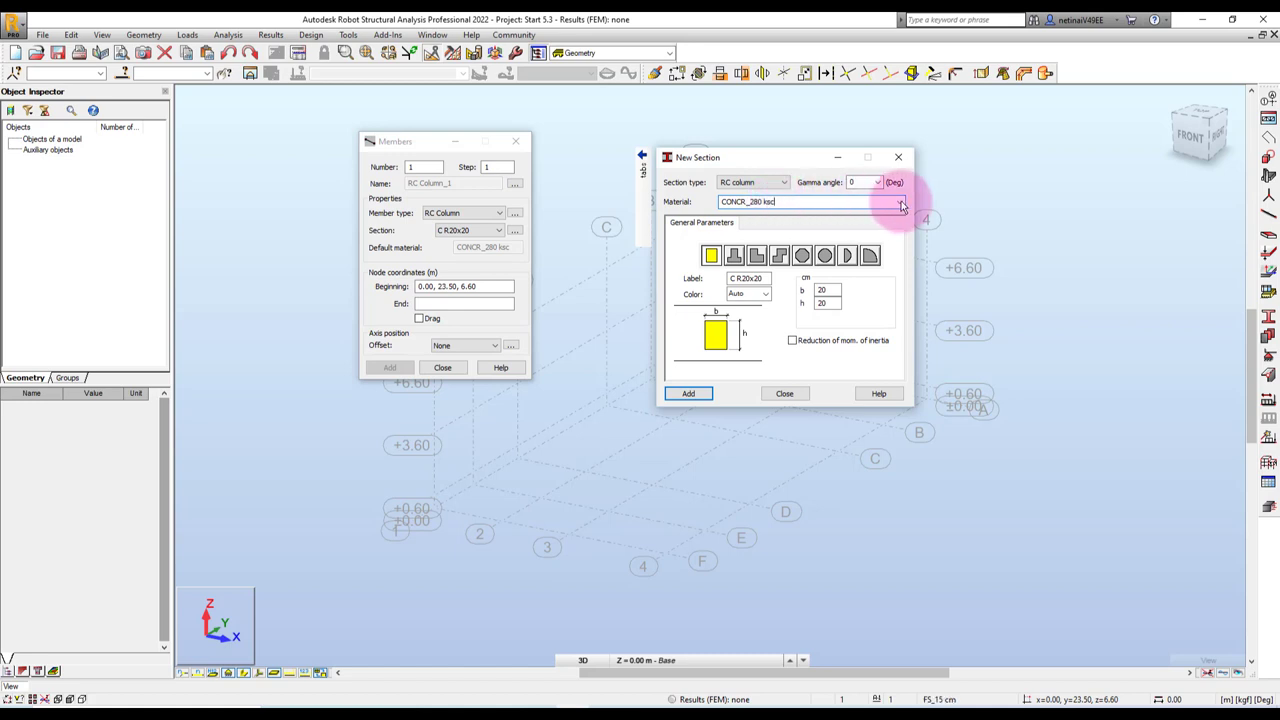
left_click(899, 202)
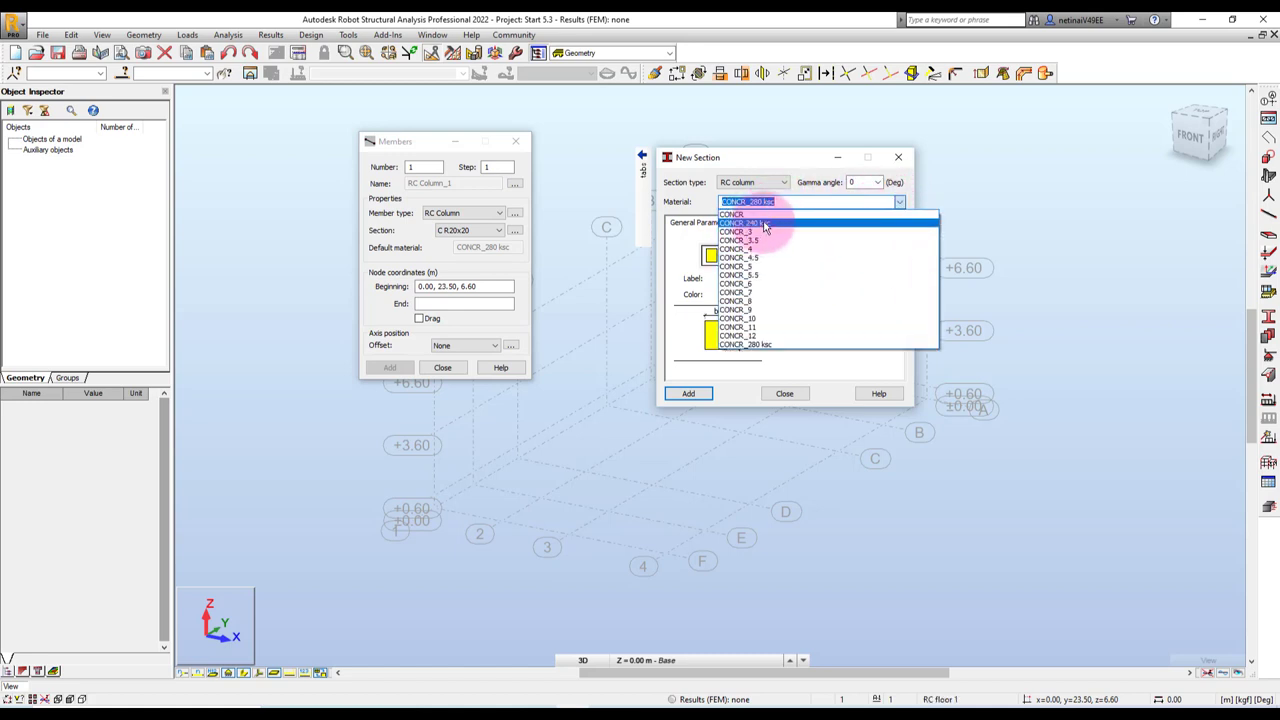
left_click(750, 222)
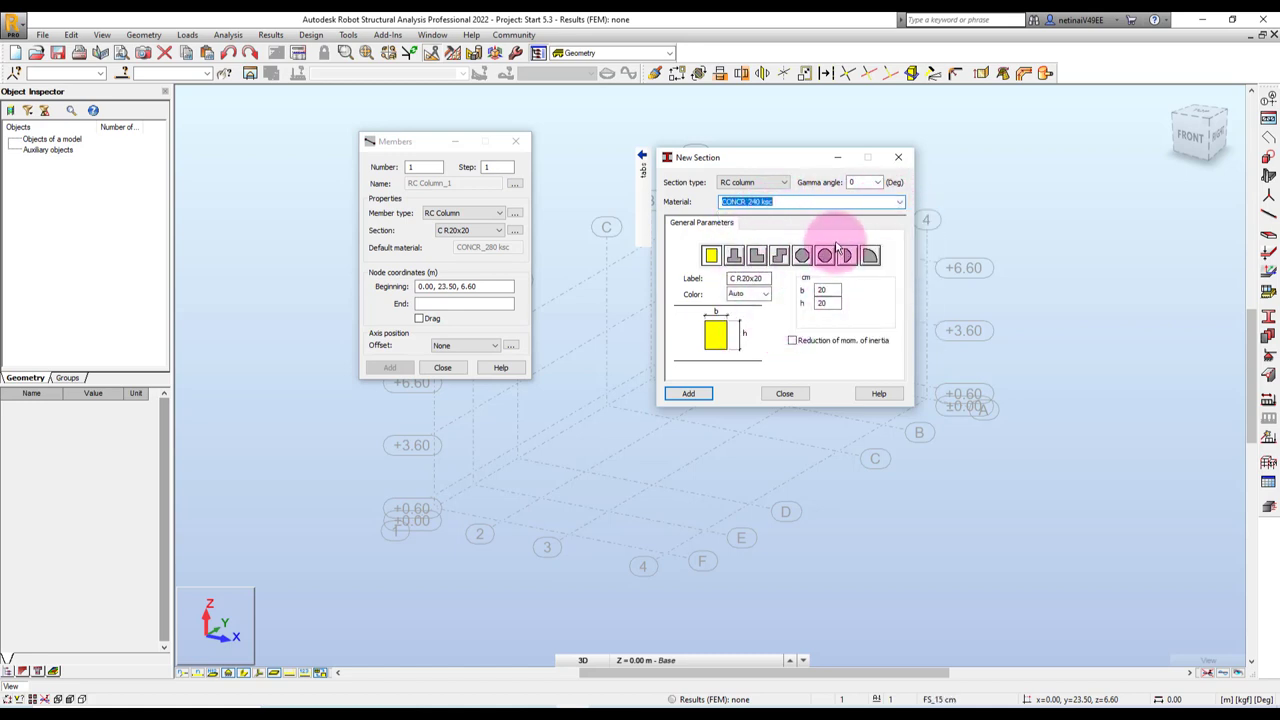
left_click(895, 203)
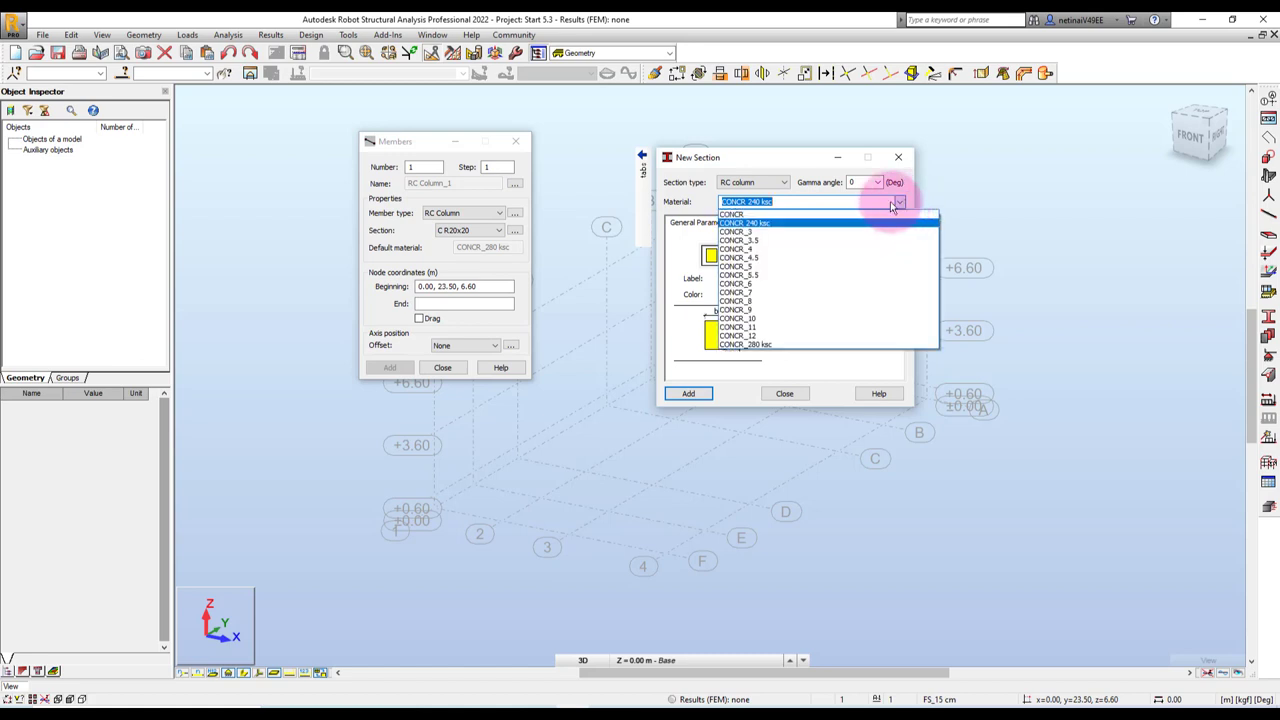
left_click(766, 344)
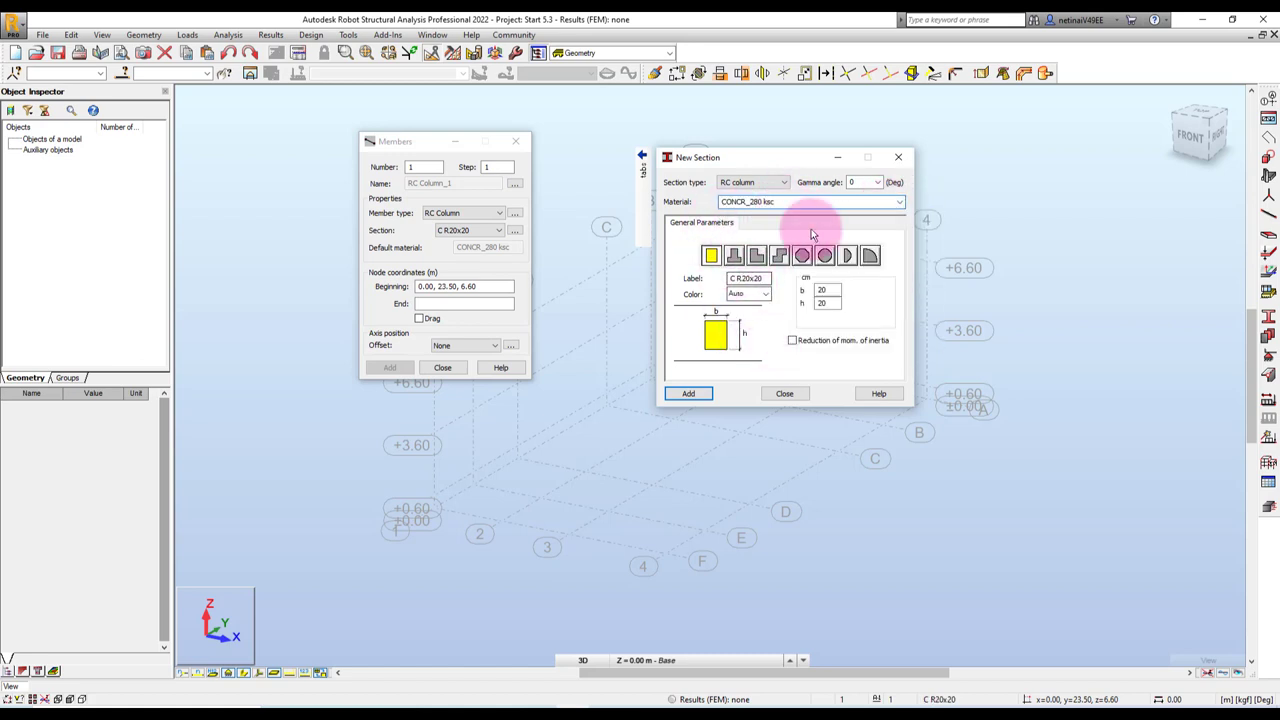
left_click(777, 201)
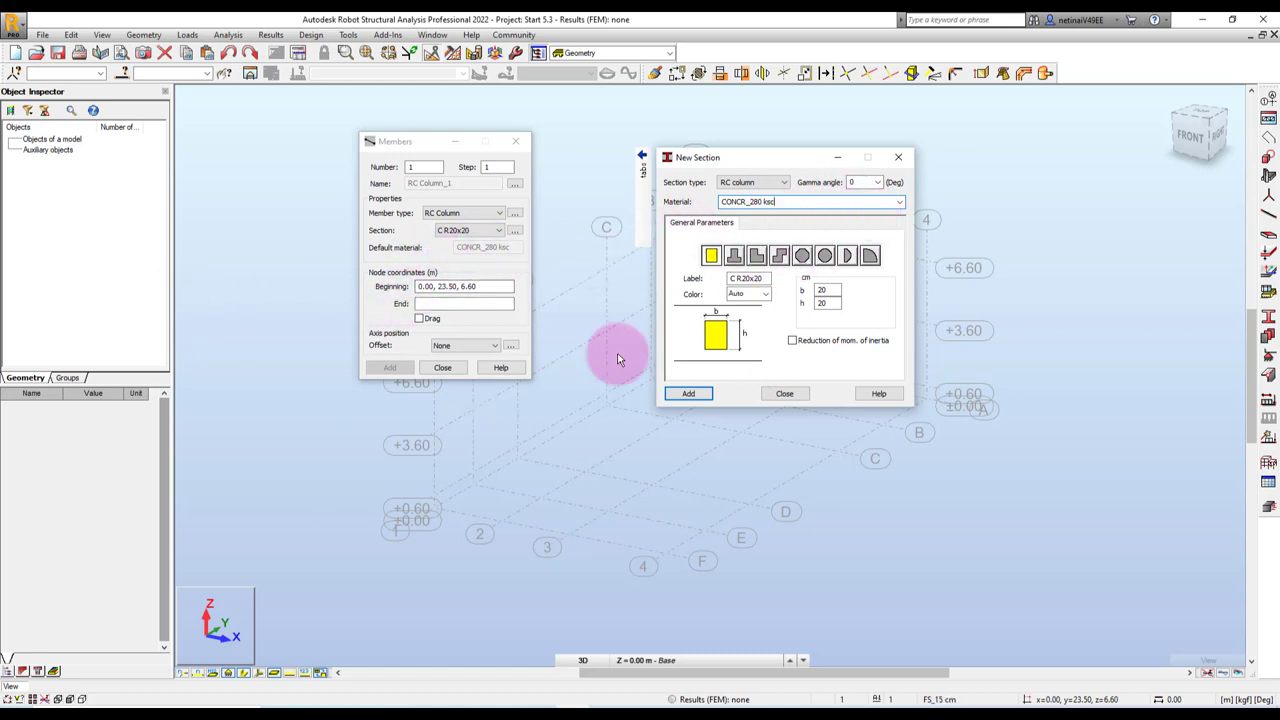
left_click(898, 157)
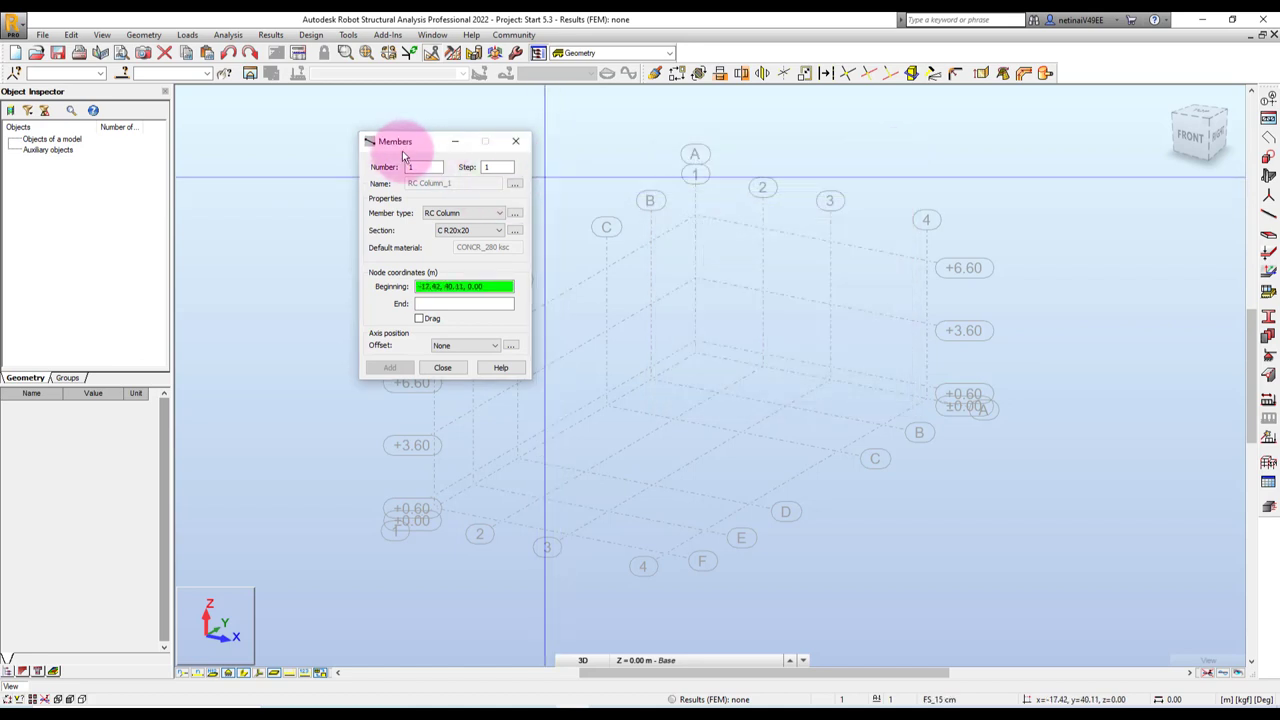
- Choose section C R35x35 for new columns and prepare the start-point entry
left_click_drag(400, 141, 920, 134)
middle_click_drag(972, 425, 894, 400)
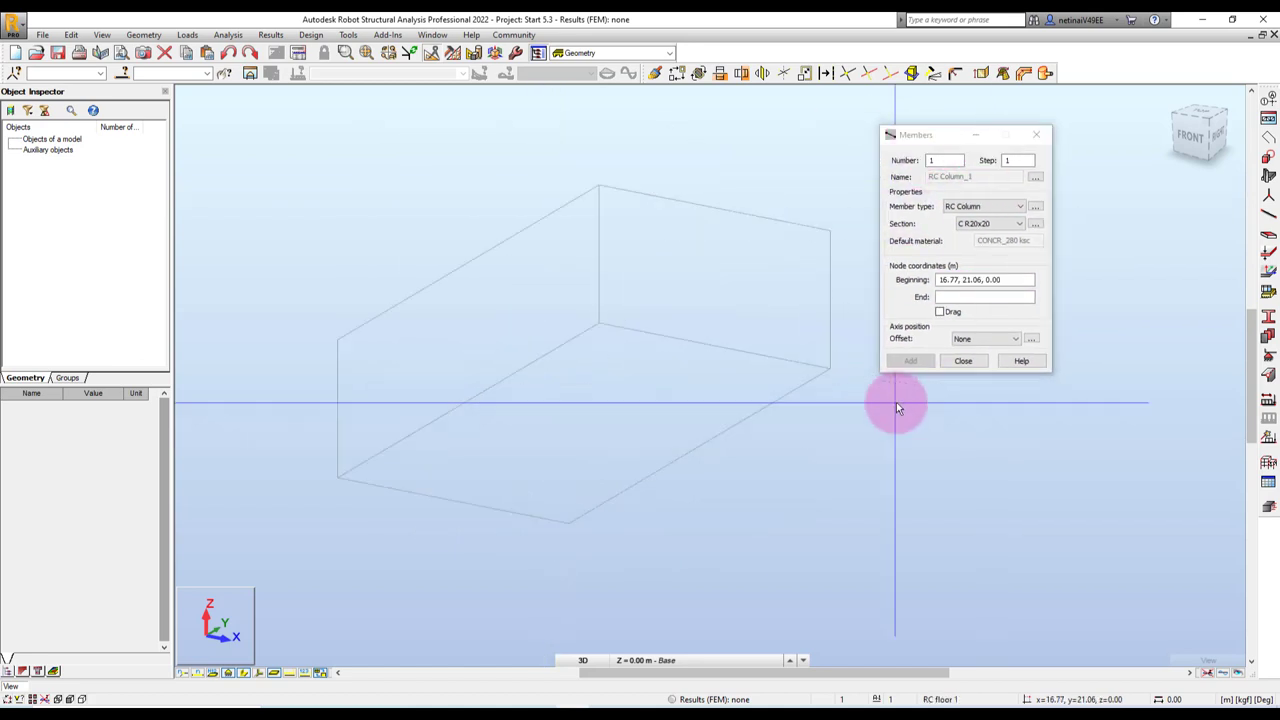
left_click(990, 225)
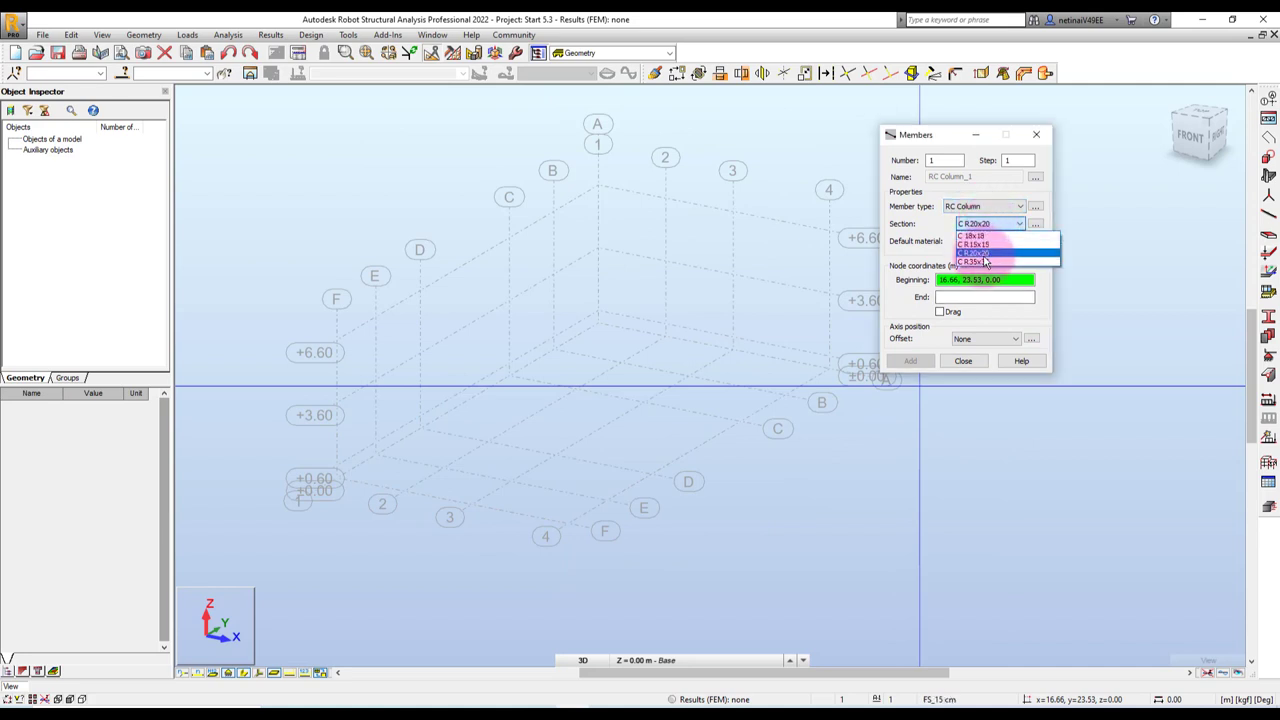
left_click(985, 261)
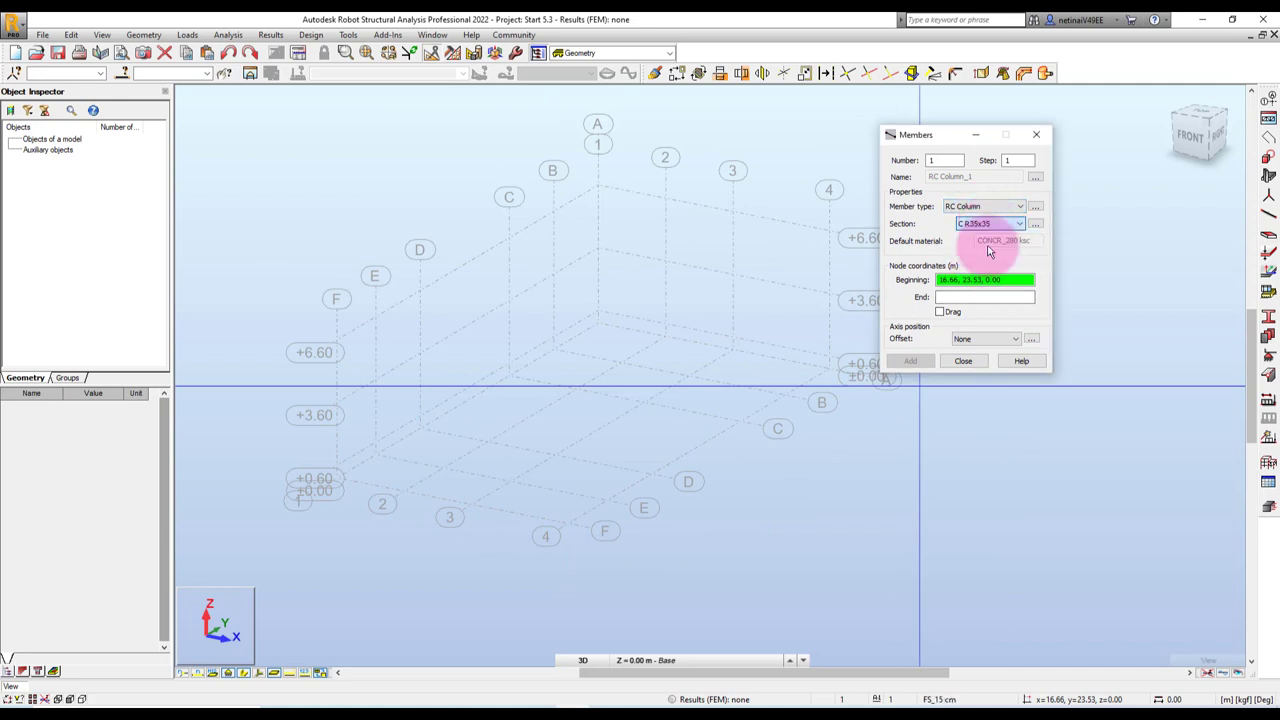
double_click(948, 280)
left_click_drag(950, 281, 1030, 288)
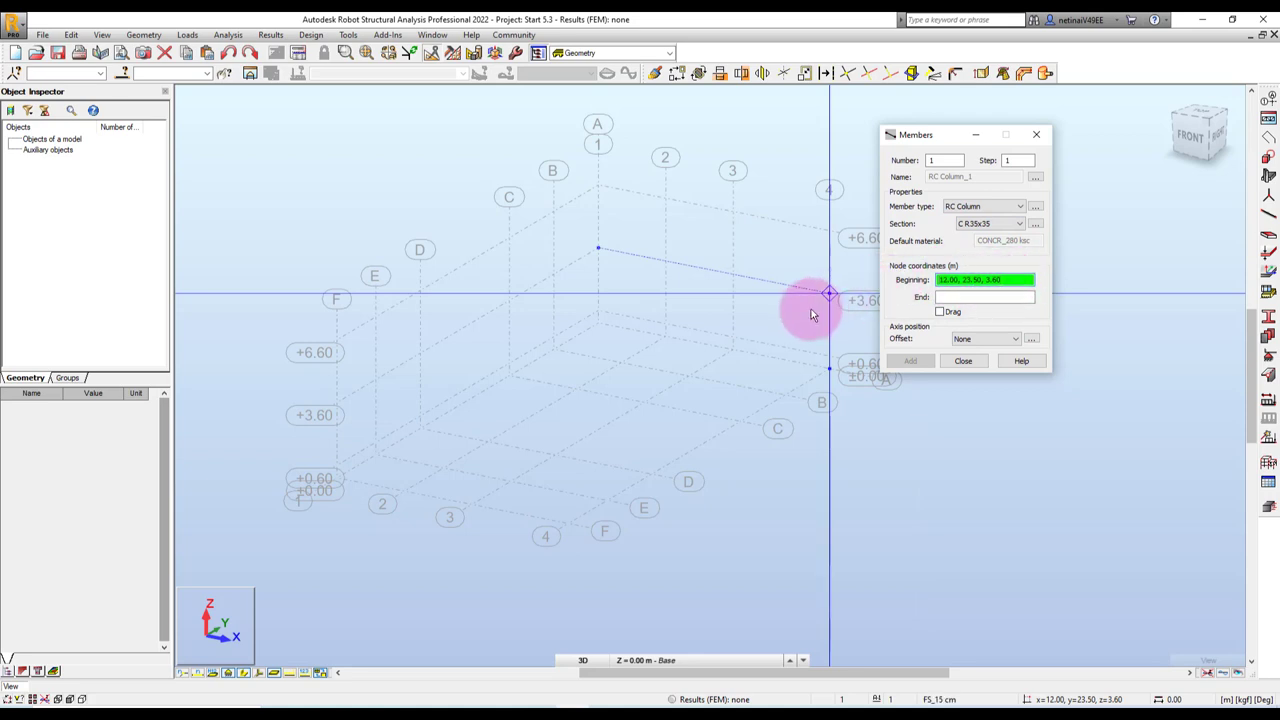
left_click(376, 443)
left_click(376, 443)
- Place three C R35x35 columns at Y 3.50, 7.50 and 15.50, up to levels 3.60/6.60
scroll(508, 443, "up", 3)
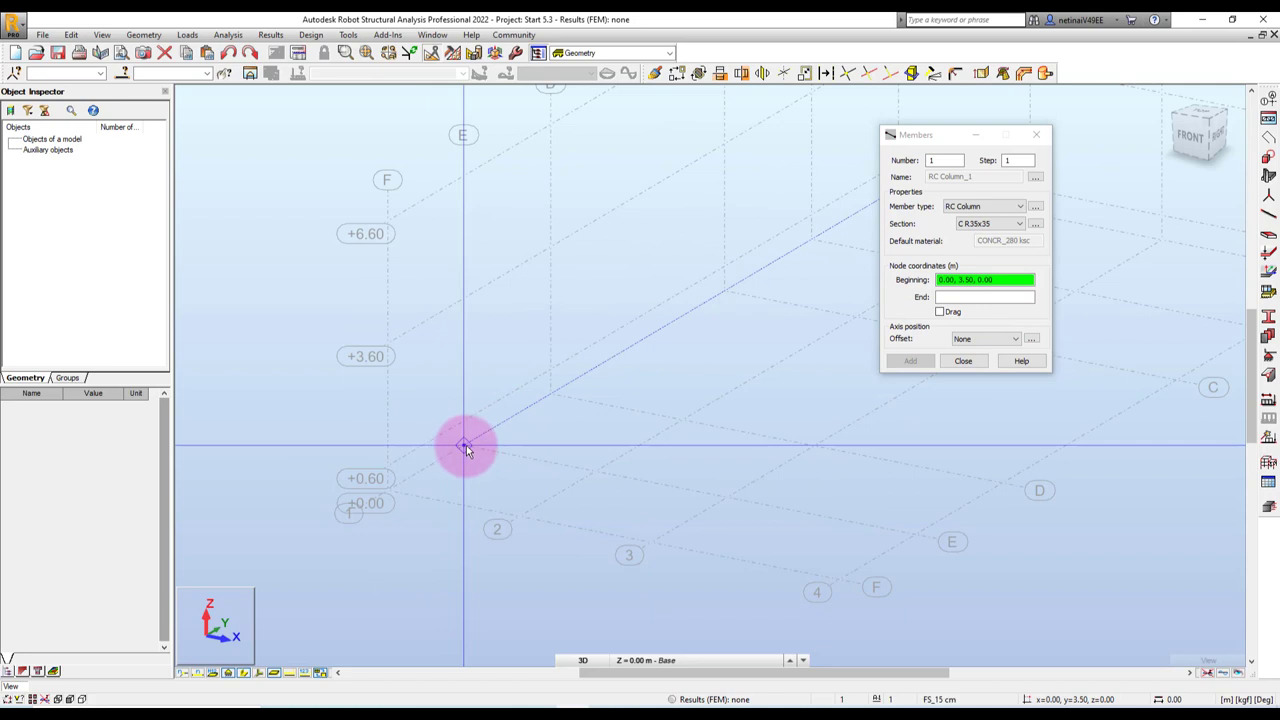
left_click(464, 445)
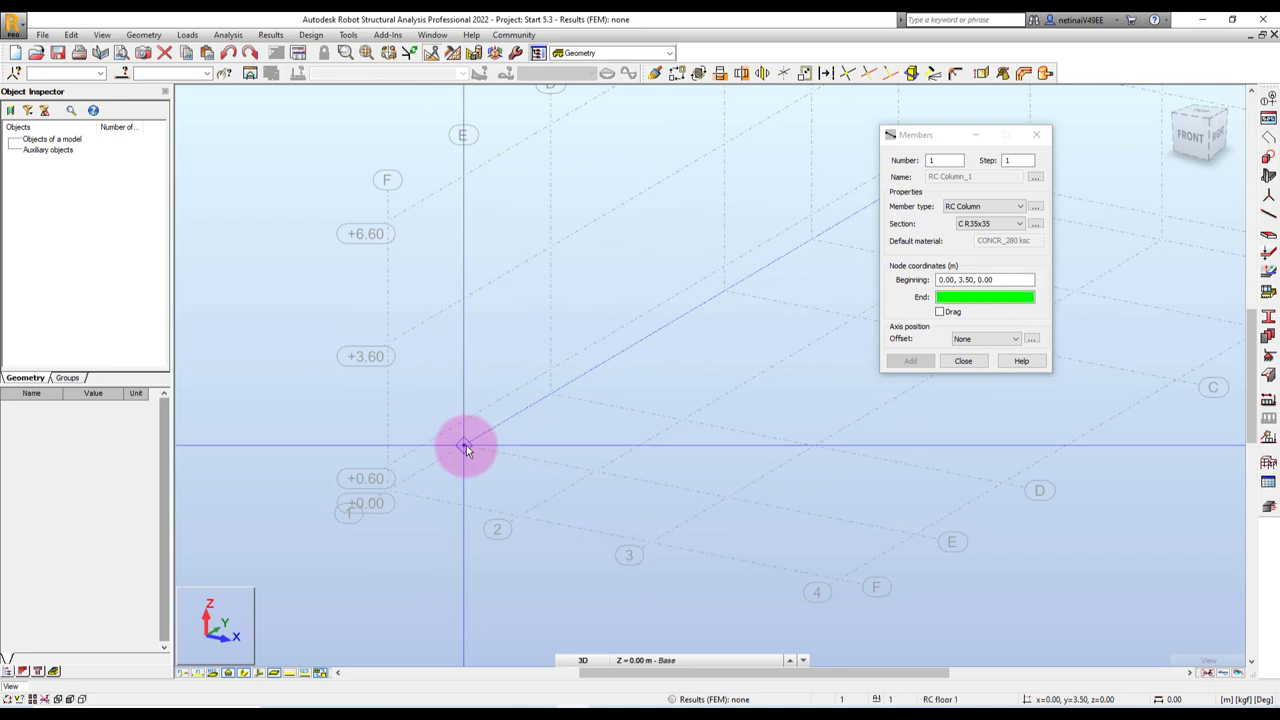
left_click(464, 300)
scroll(530, 330, "down", 1)
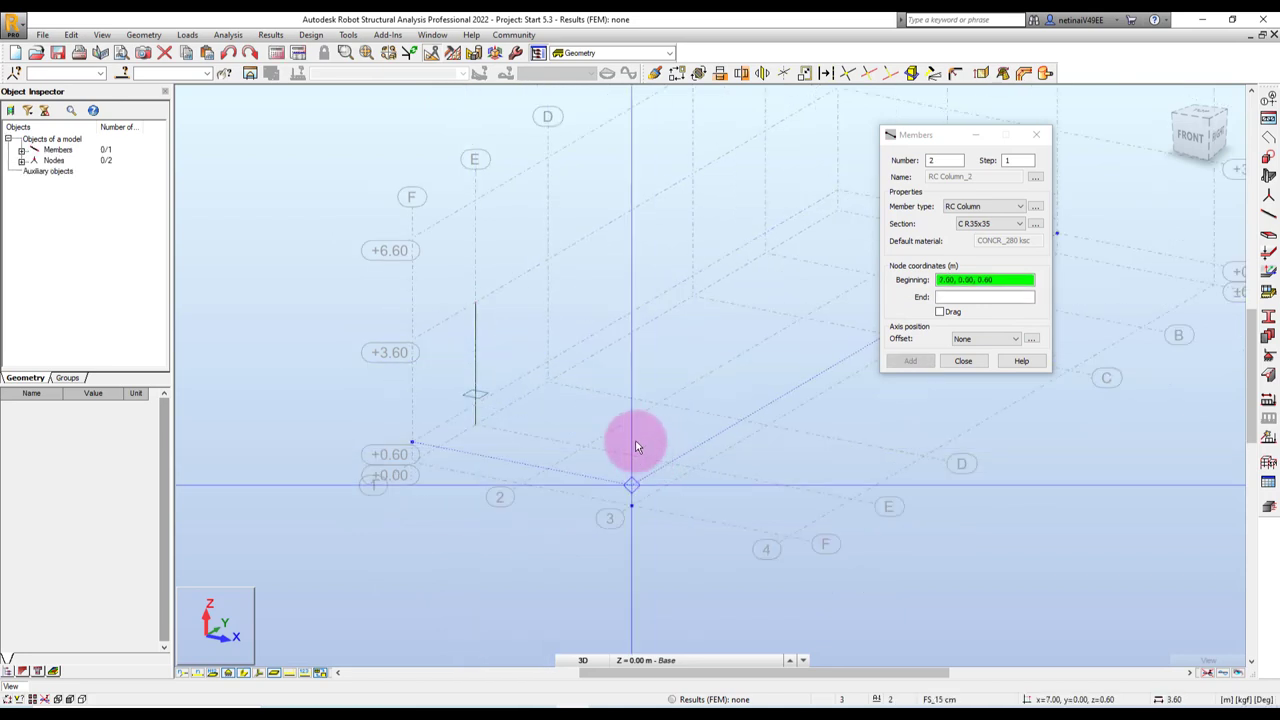
left_click(549, 381)
left_click(549, 280)
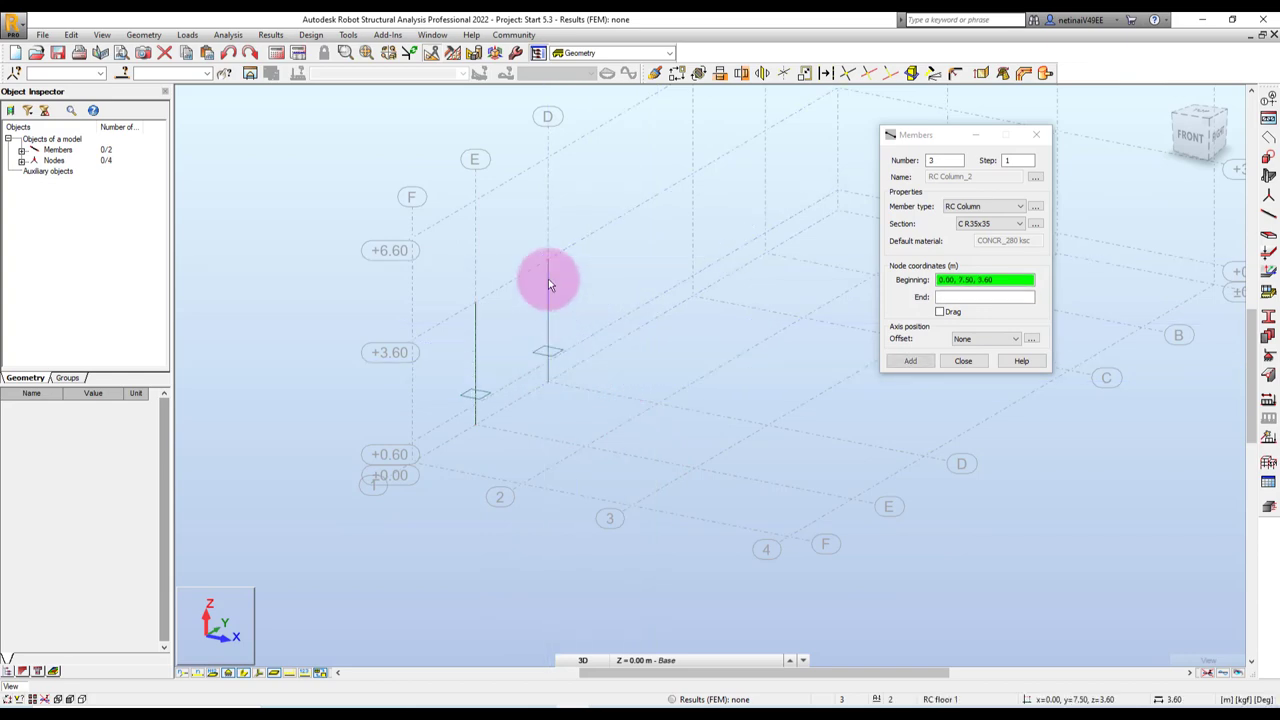
left_click(691, 297)
scroll(628, 240, "down", 1)
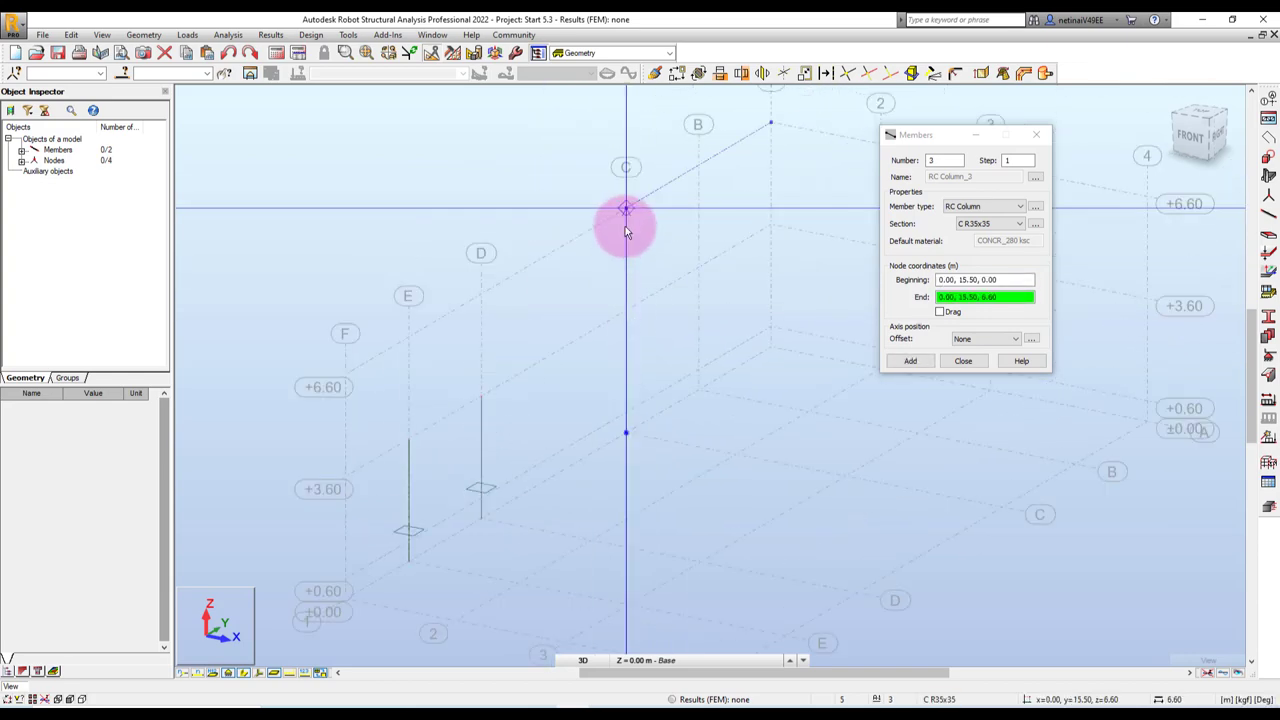
left_click(625, 214)
scroll(700, 300, "down", 1)
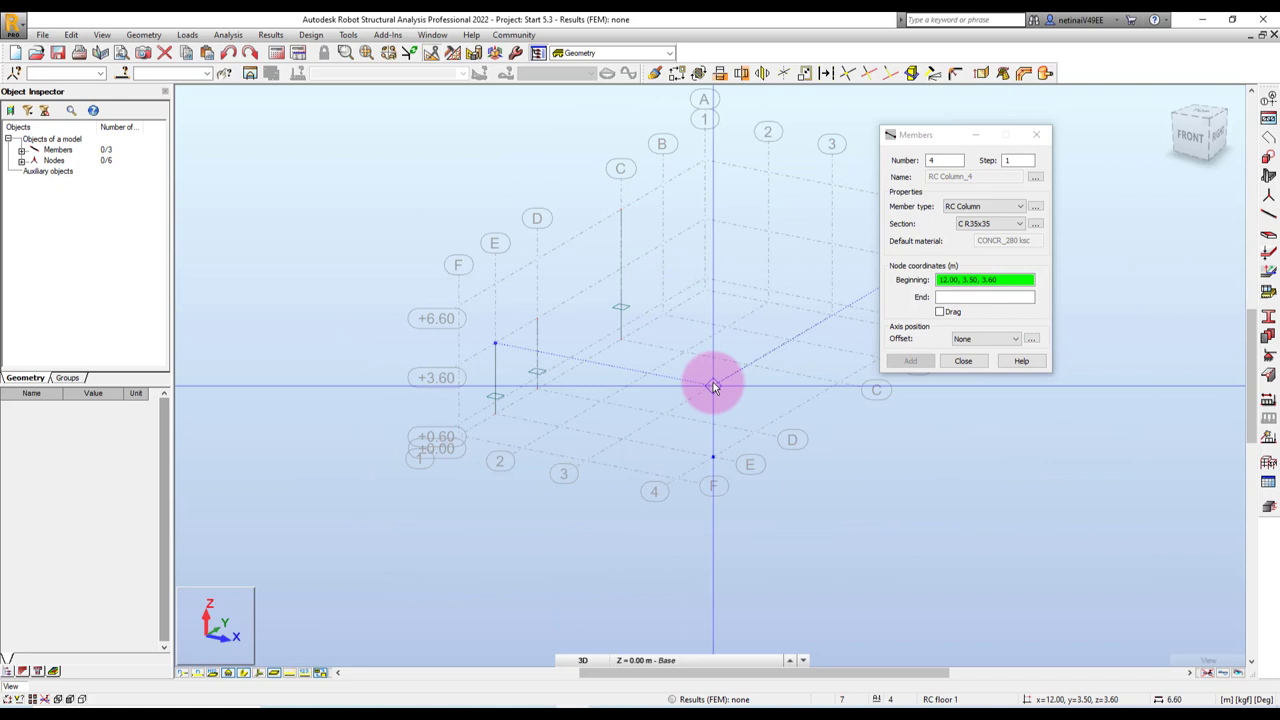
- Add two C R20x20 columns at (12.00, 0.00) and (7.00, 15.50), rising to 3.60
left_click(978, 224)
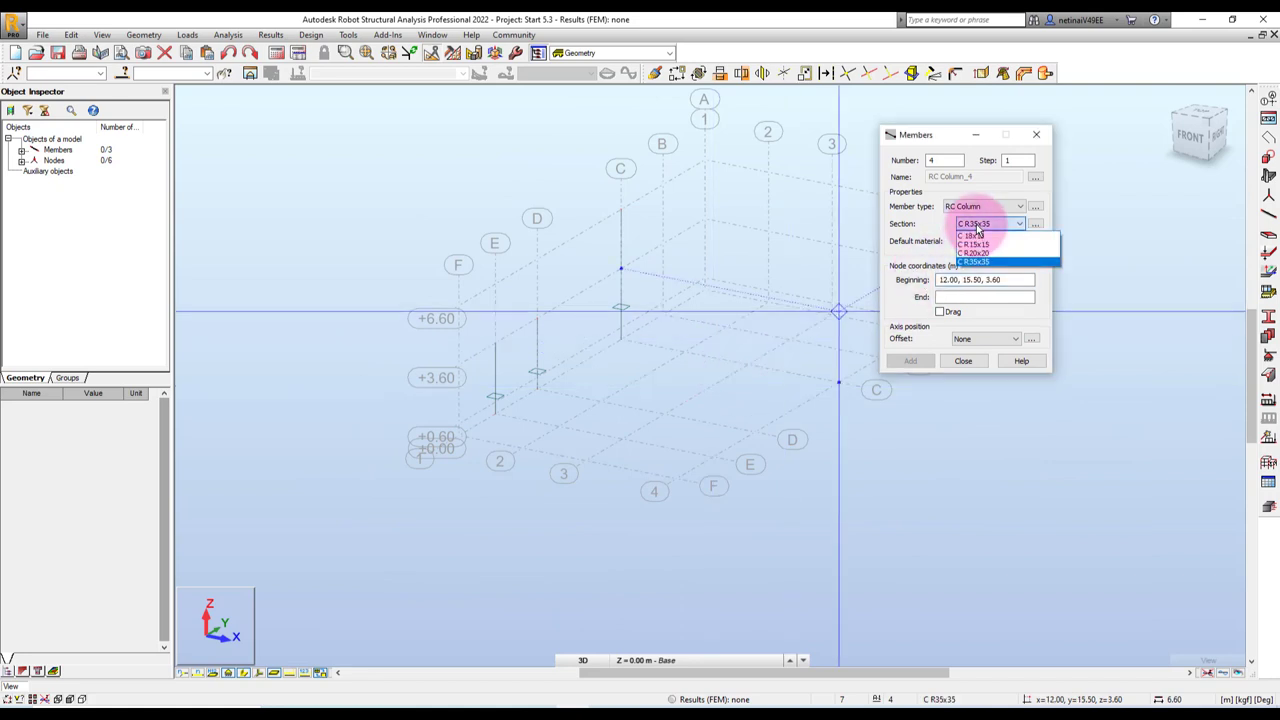
left_click(980, 258)
left_click(1007, 284)
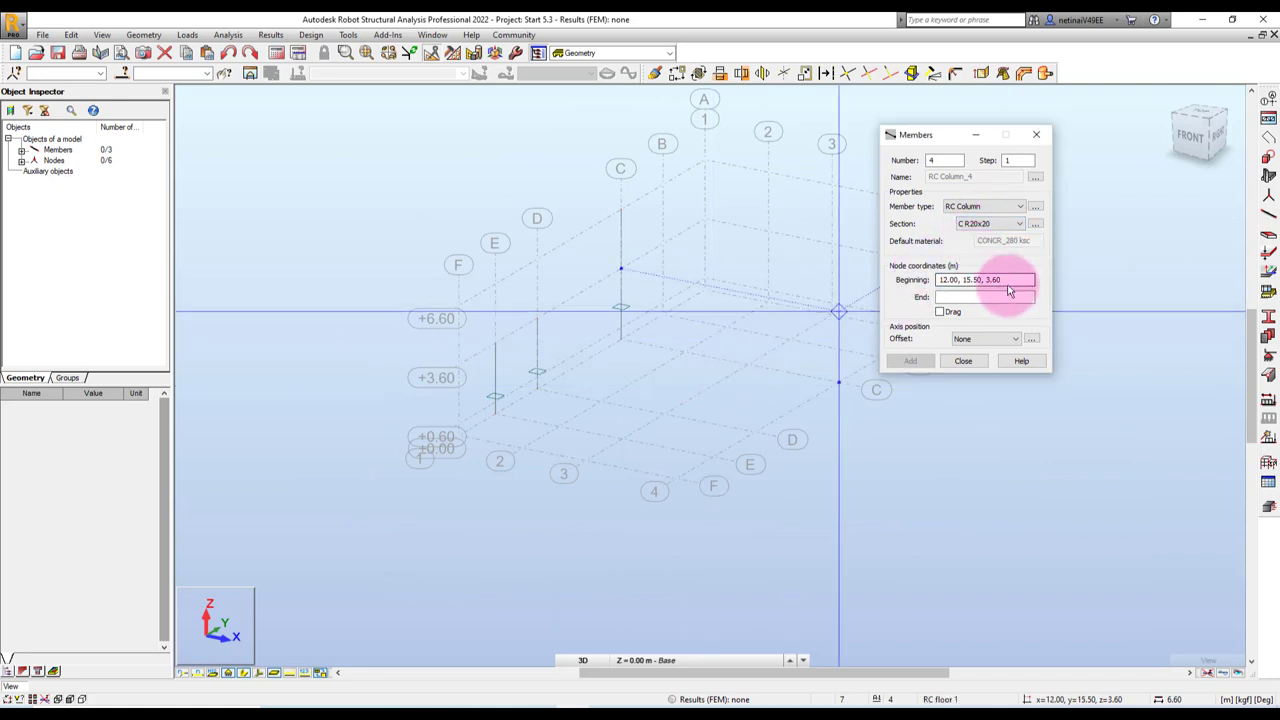
left_click(689, 470)
left_click(684, 409)
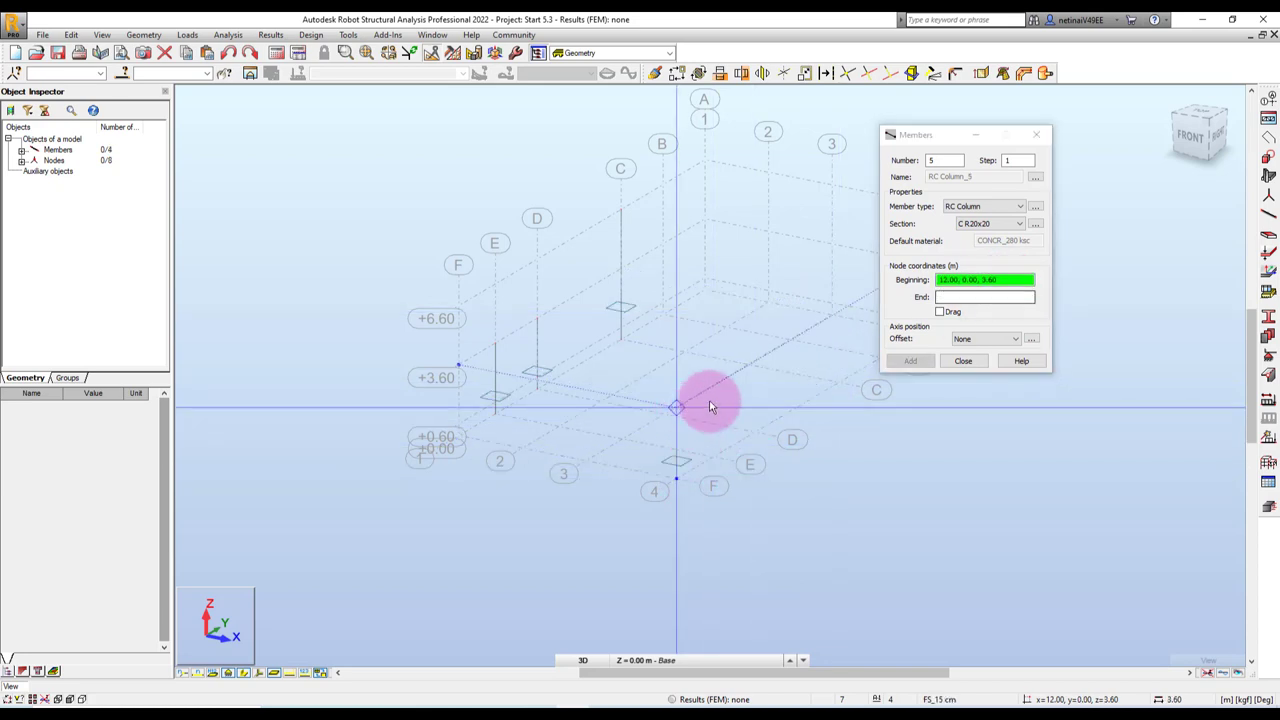
left_click(741, 377)
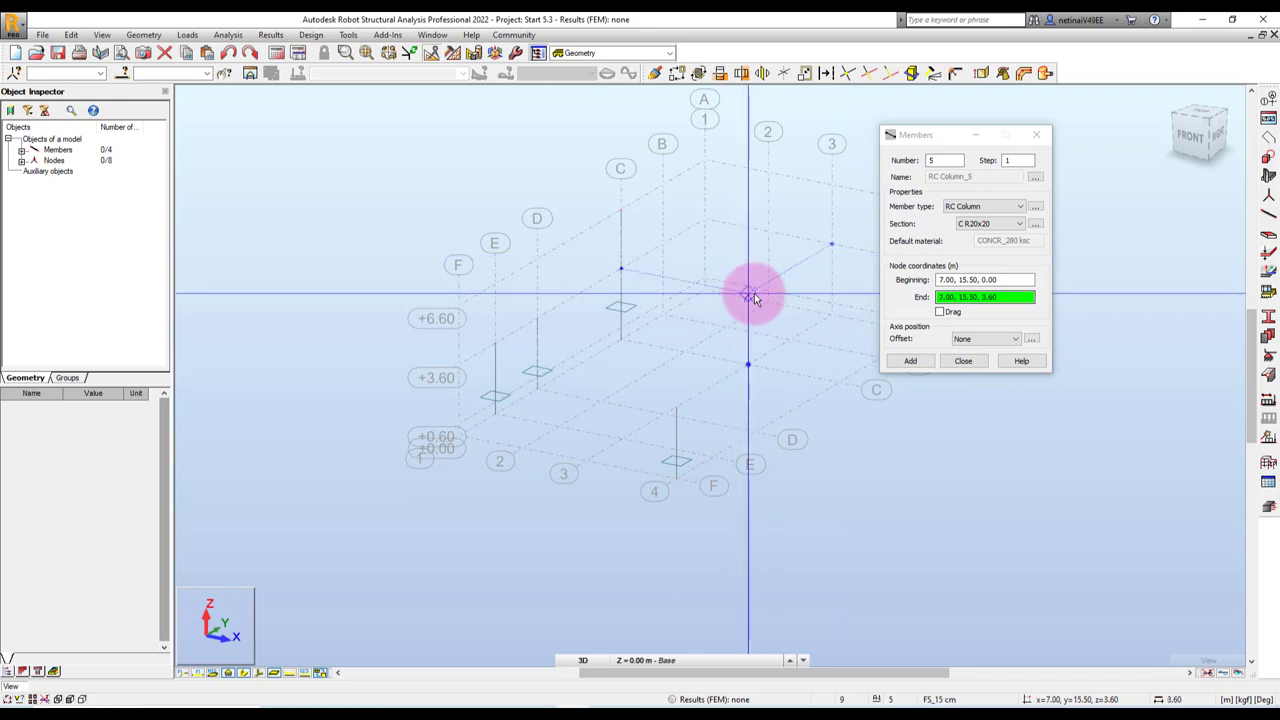
left_click(755, 298)
left_click(963, 361)
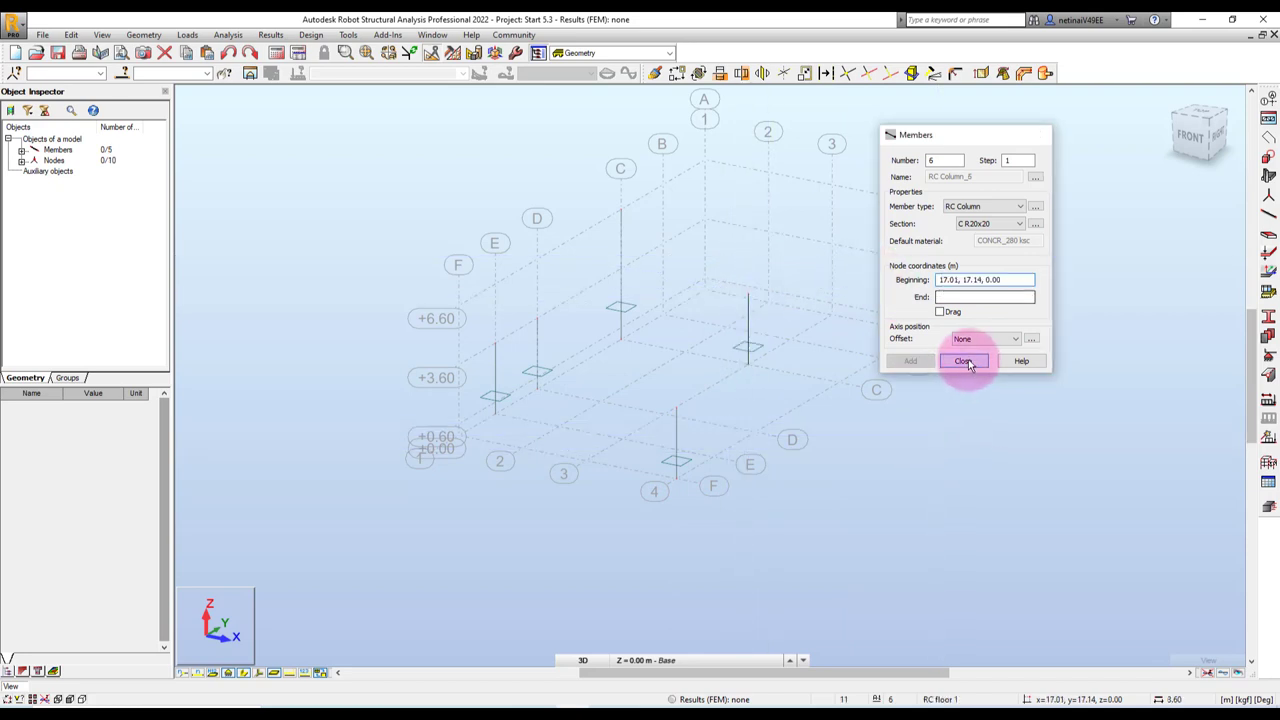
- Preview section shapes, turn on member numbers, then return the columns to line display
scroll(683, 377, "up", 2)
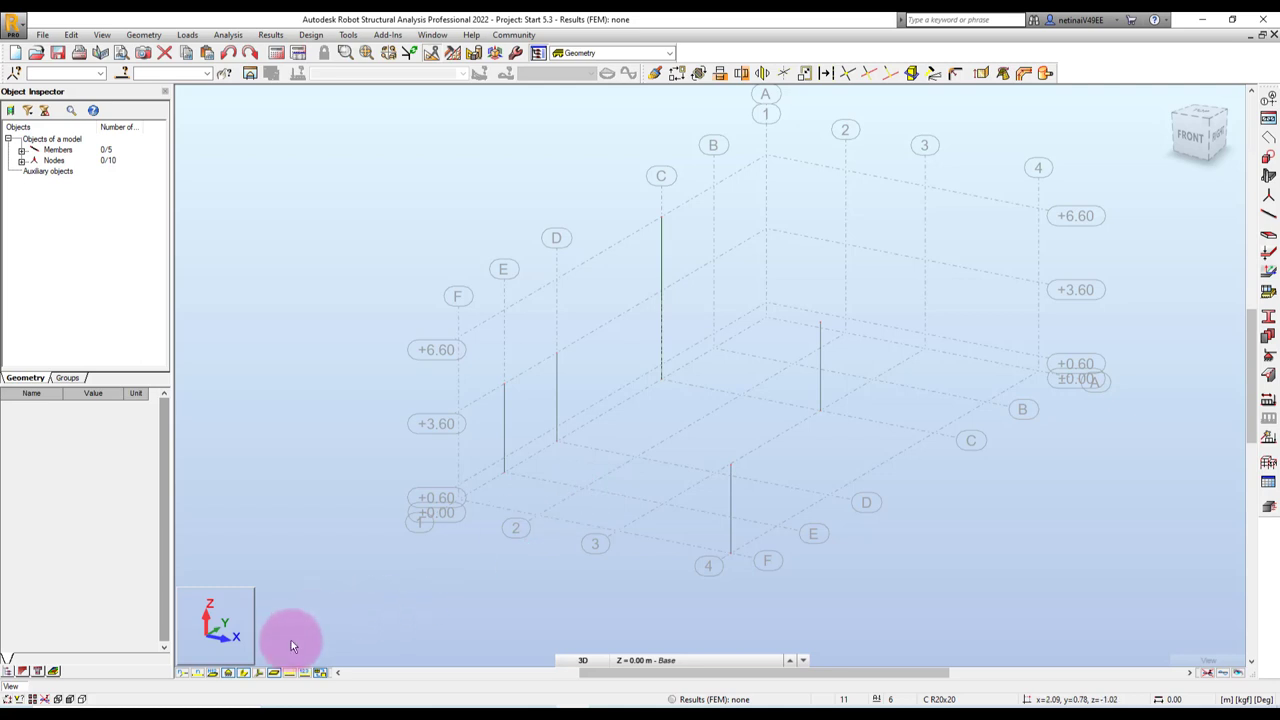
left_click(247, 677)
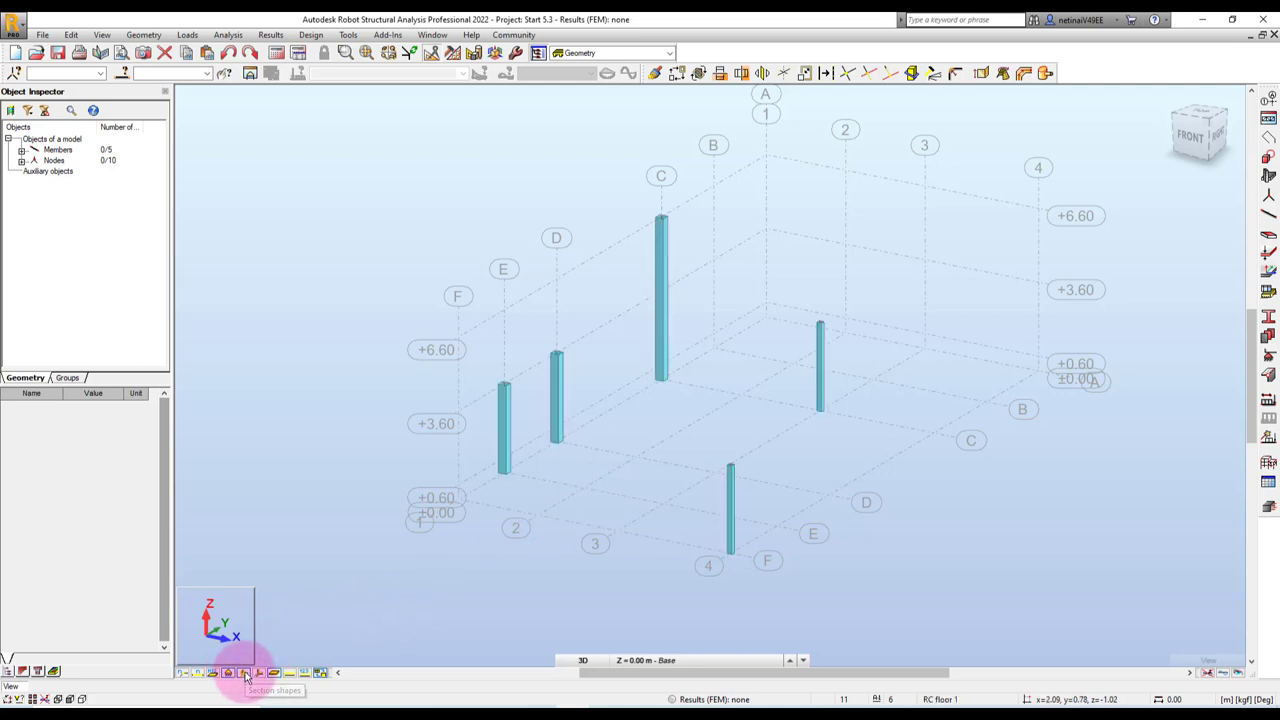
mouse_move(934, 534)
middle_mouse_down("shift")
mouse_move(899, 537)
mouse_move(971, 537)
mouse_move(923, 550)
middle_mouse_up("shift")
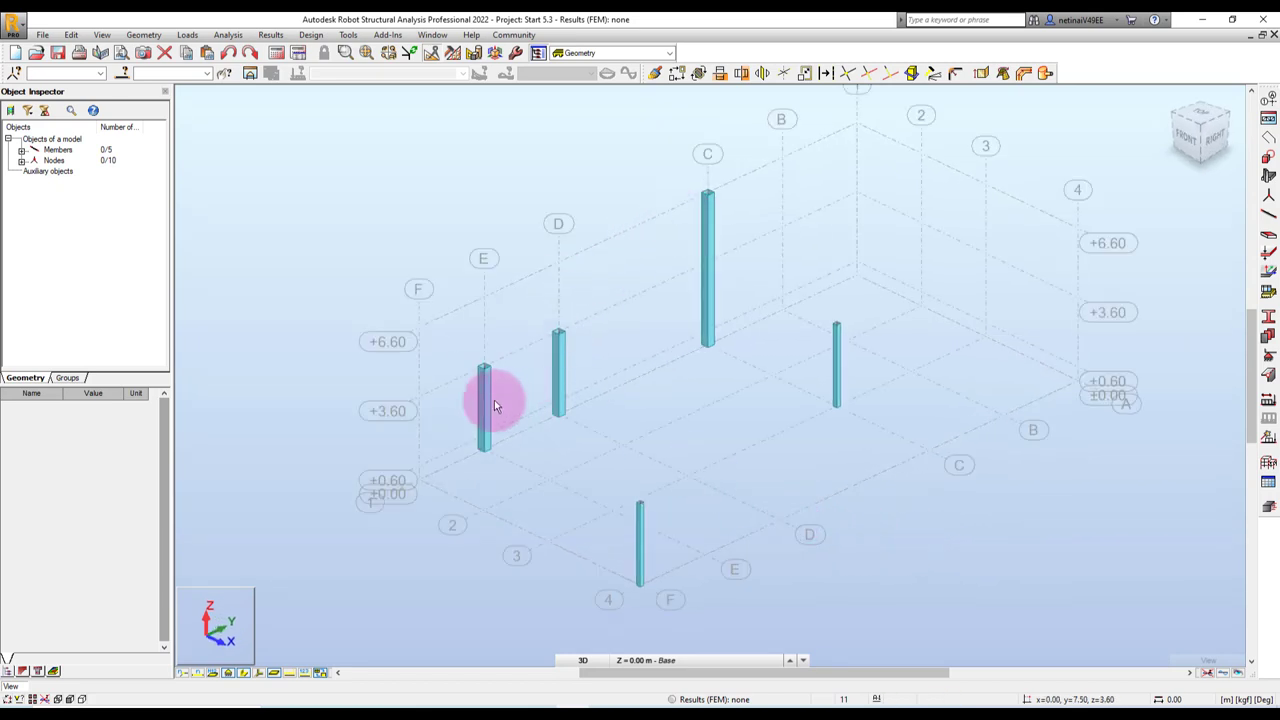
scroll(480, 395, "up", 3)
scroll(455, 430, "up", 2)
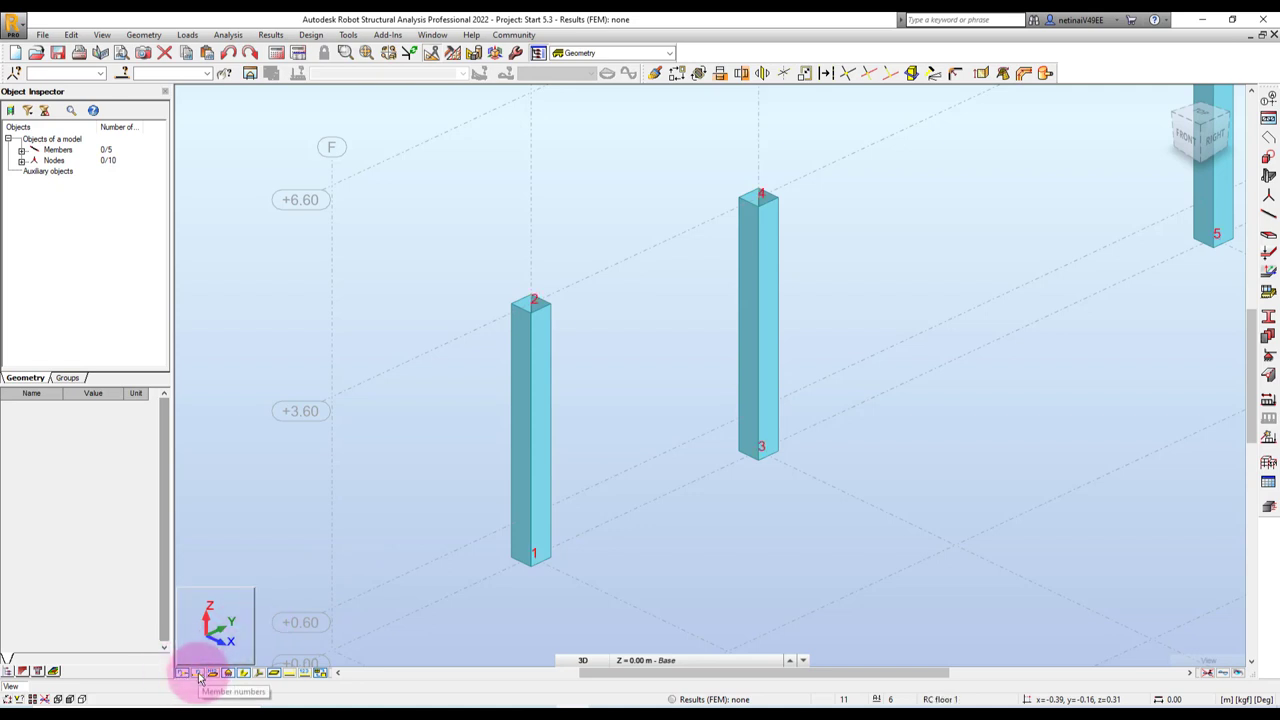
left_click(199, 676)
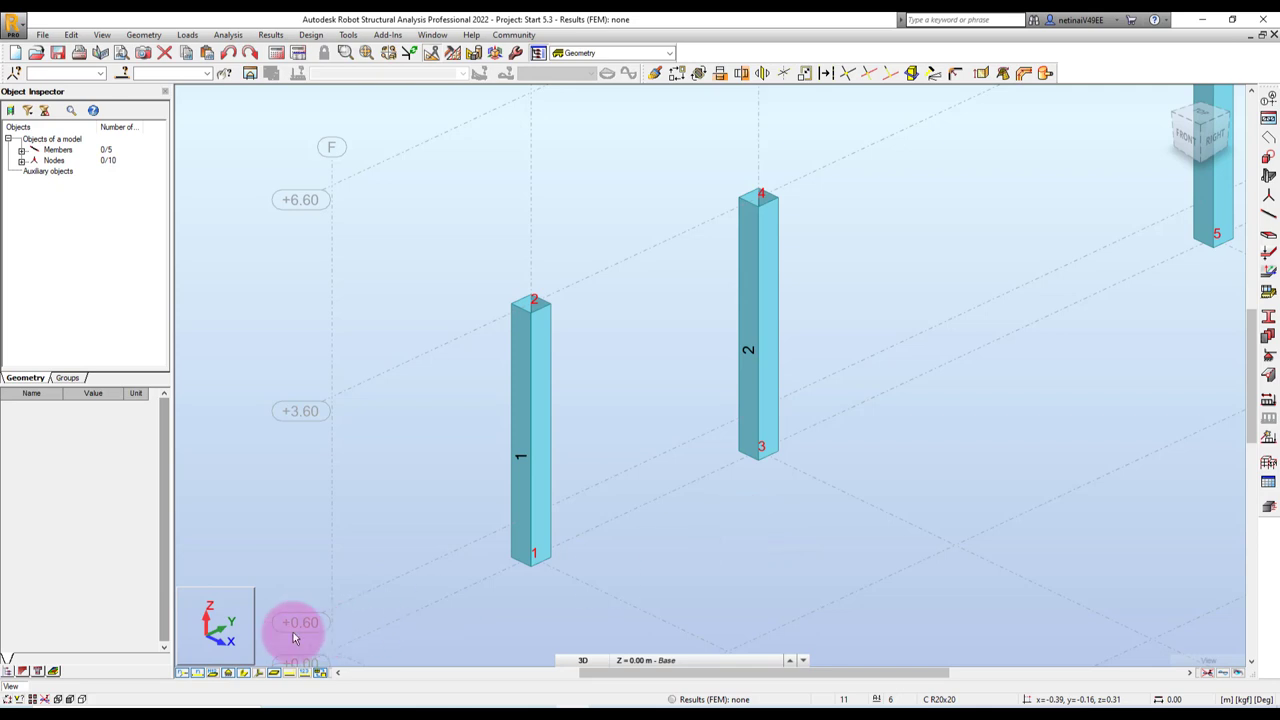
left_click(245, 677)
middle_click_drag(743, 514, 735, 454)
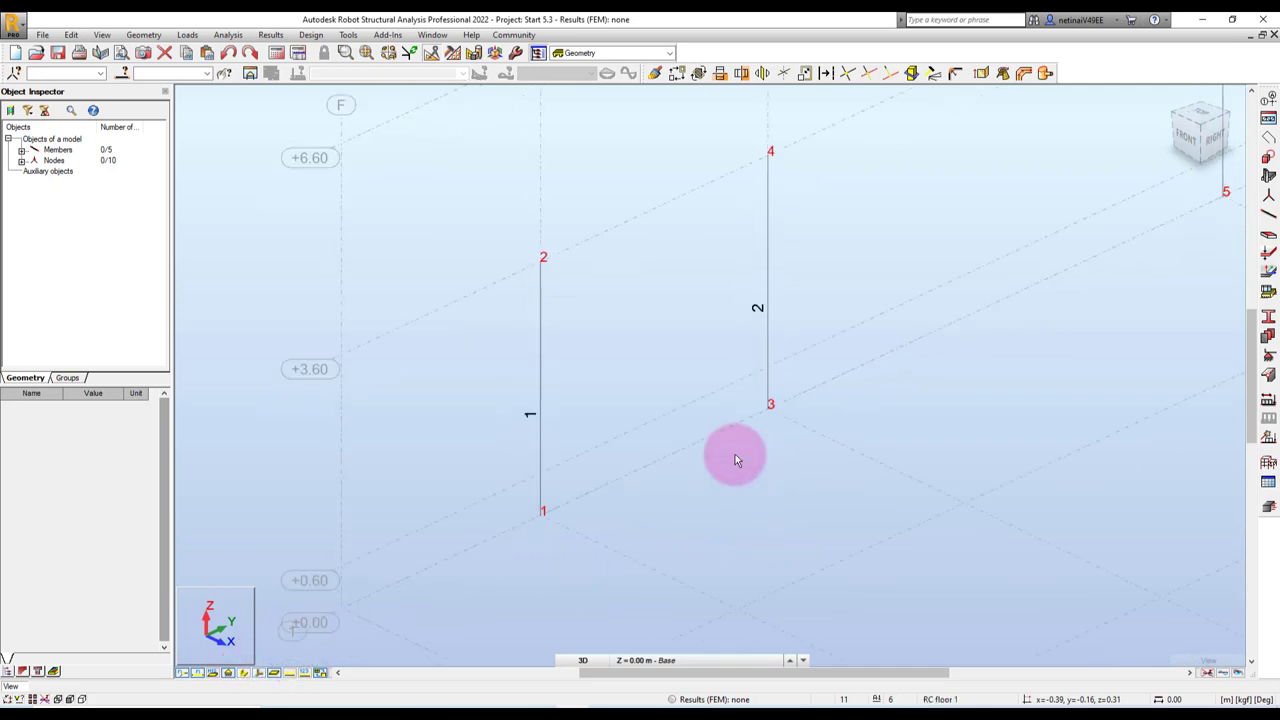
- Select column 1 and its nodes to inspect their properties in the Object Inspector
left_click(544, 361)
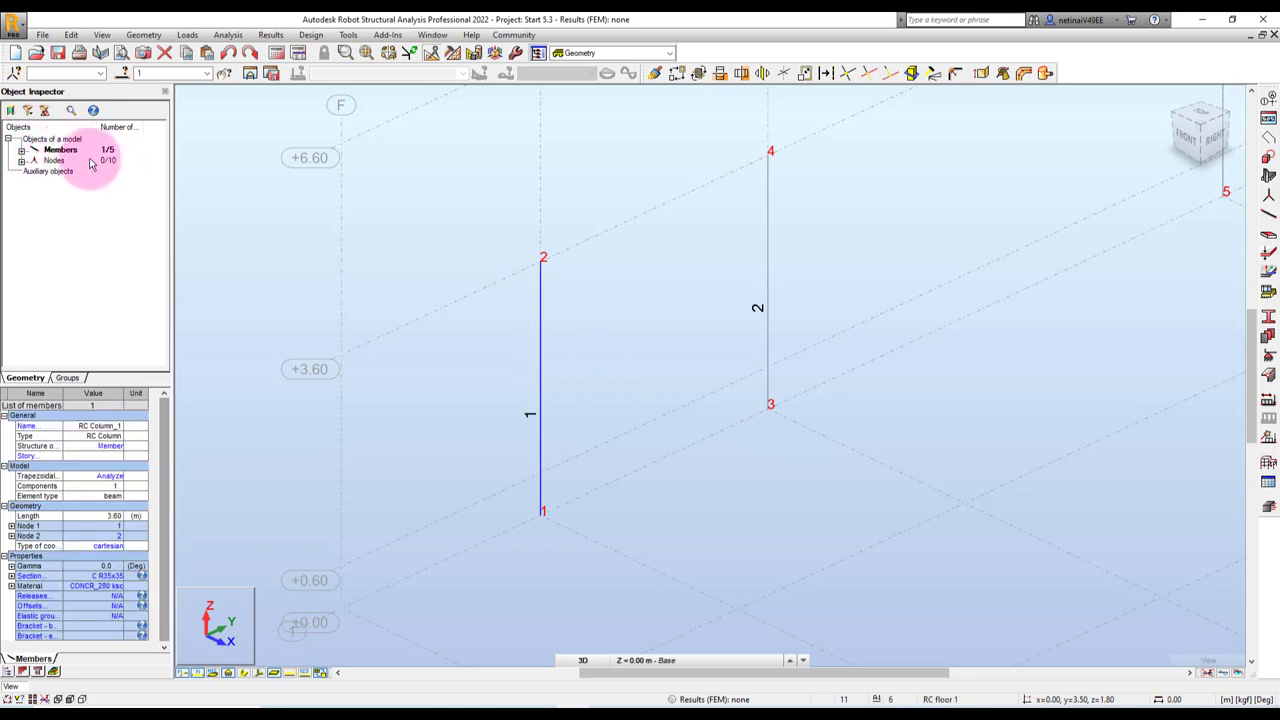
left_click(543, 255)
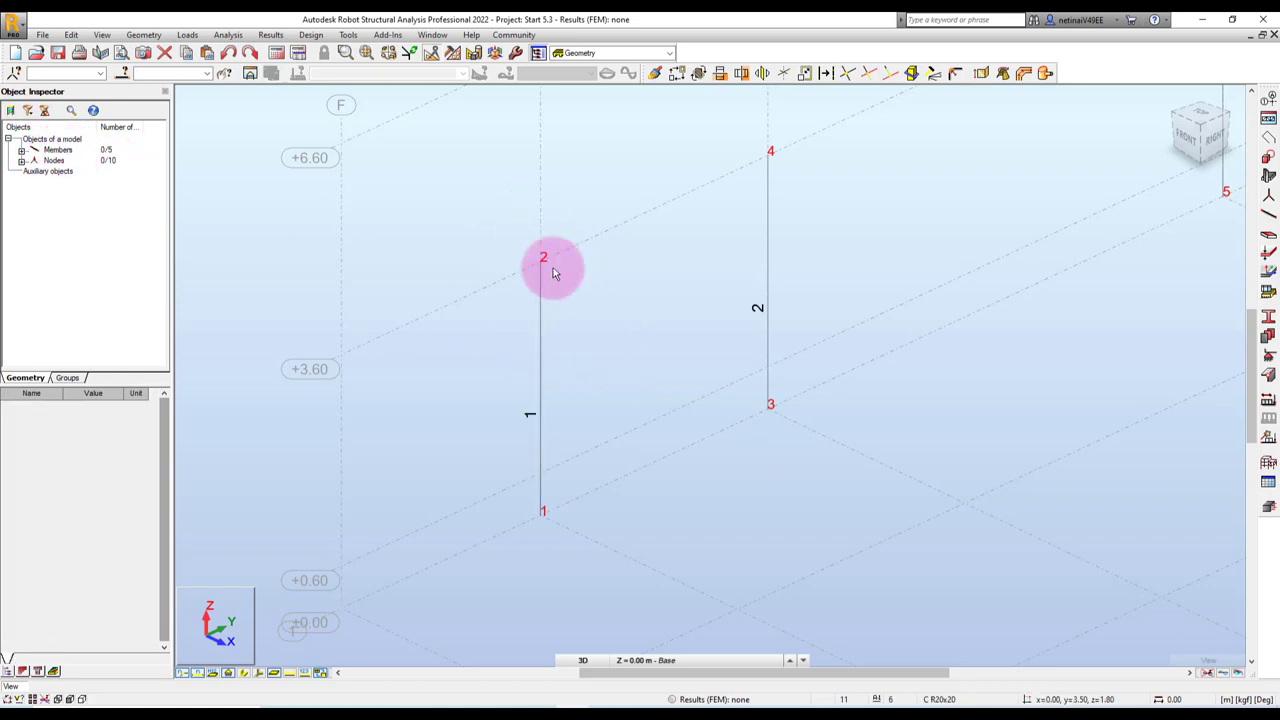
left_click(21, 161)
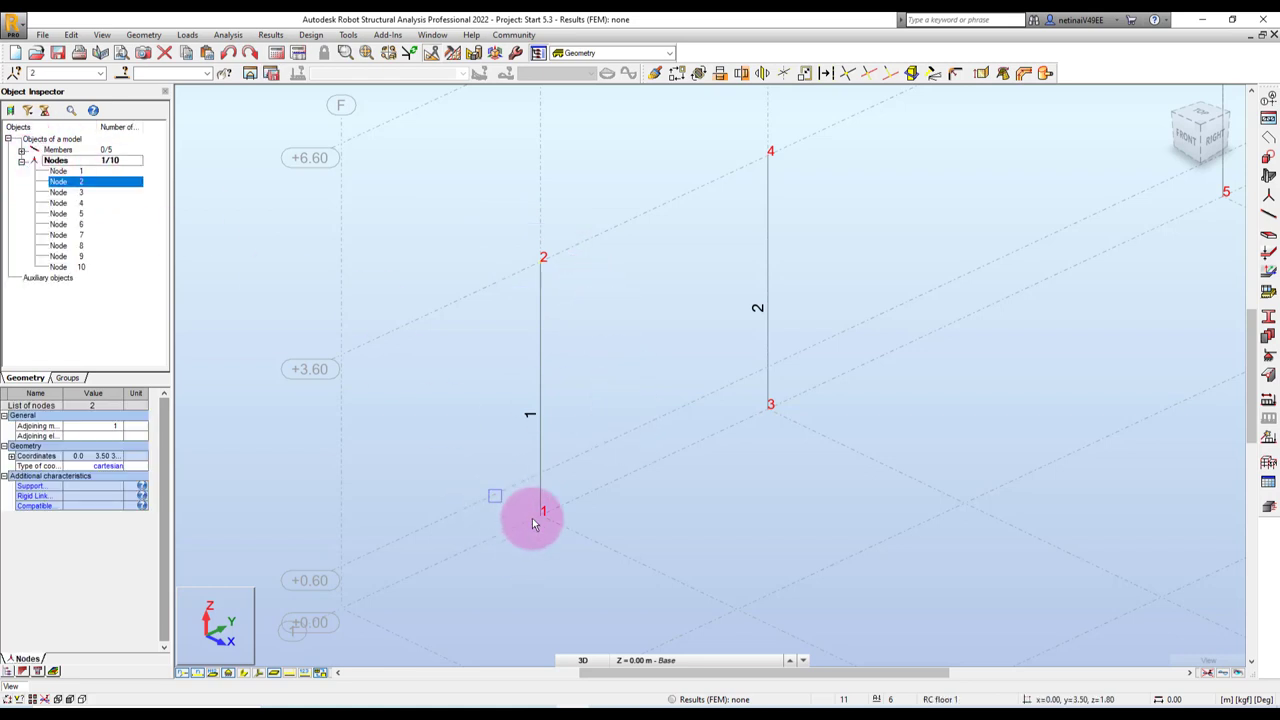
left_click_drag(533, 523, 608, 557, "ctrl")
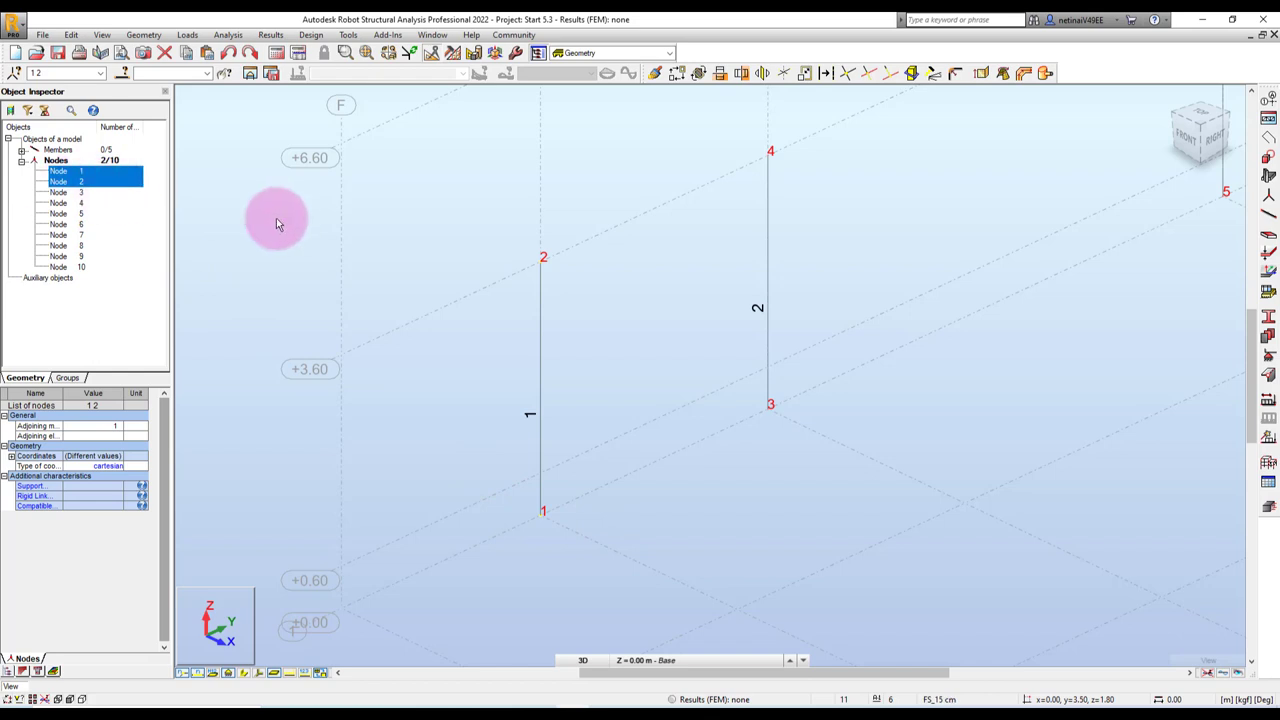
left_click(466, 332)
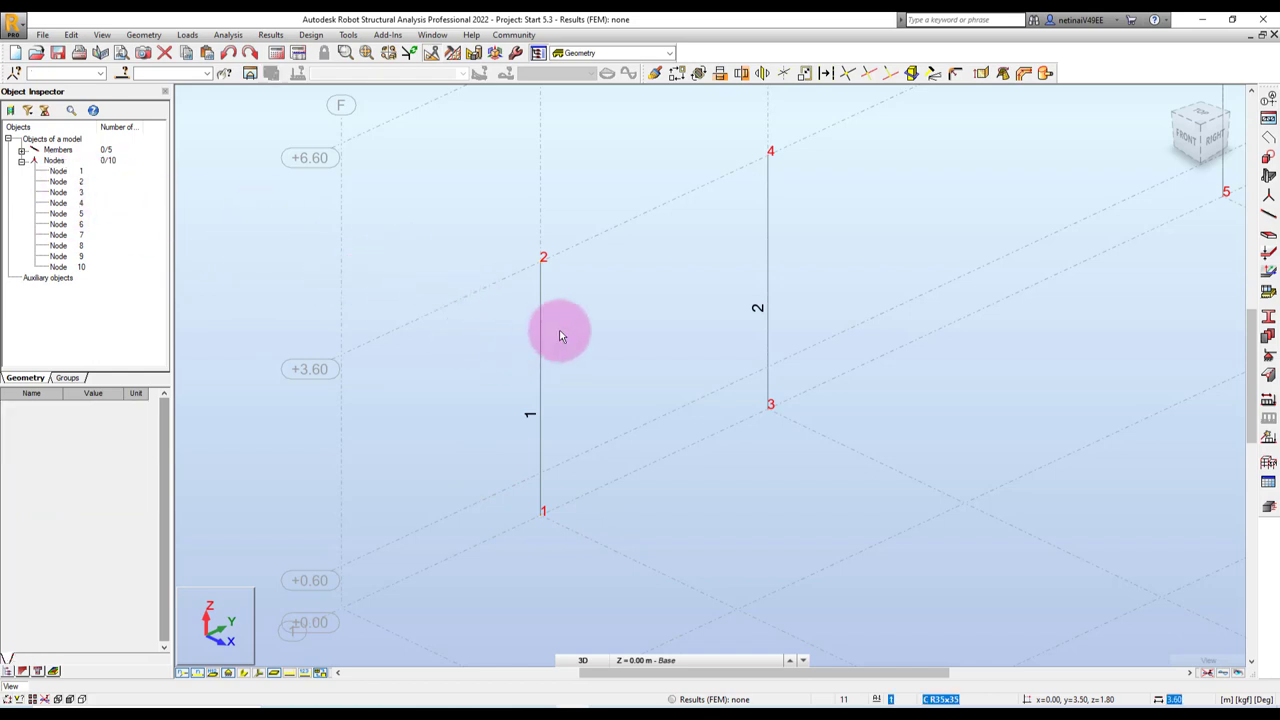
scroll(560, 336, "down", 1)
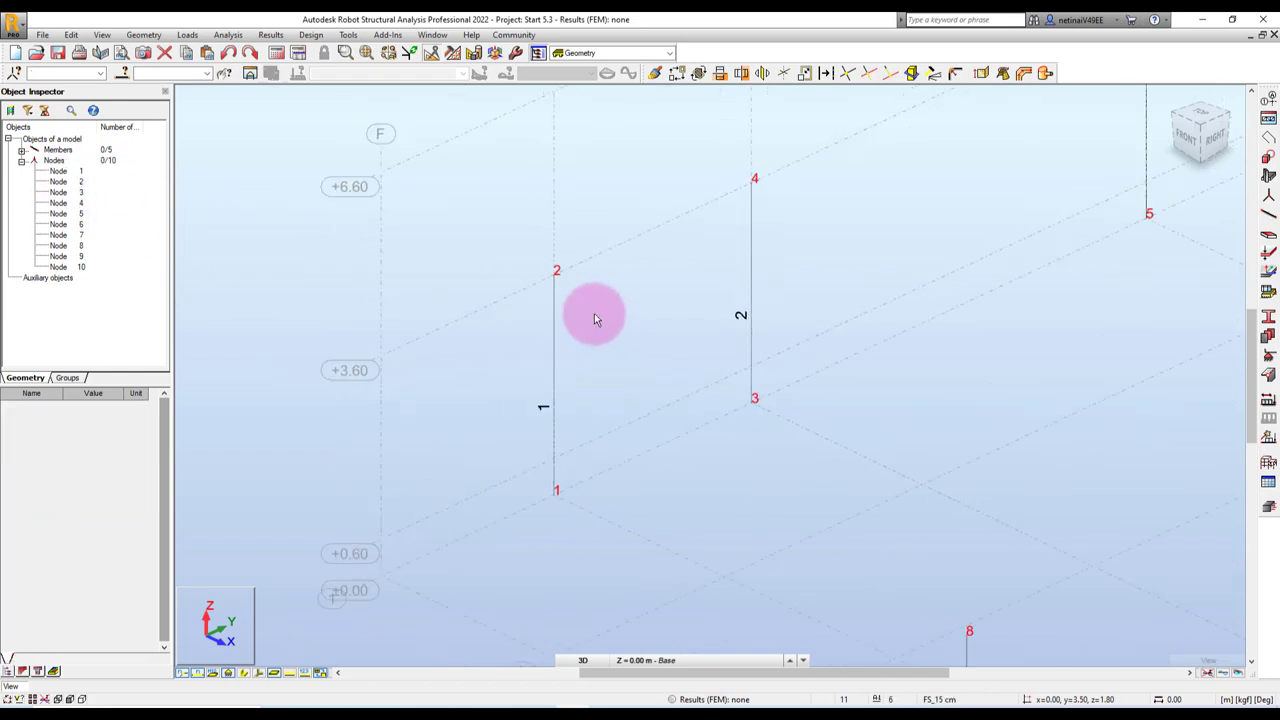
left_click(556, 322)
middle_click_drag(628, 334, 446, 356)
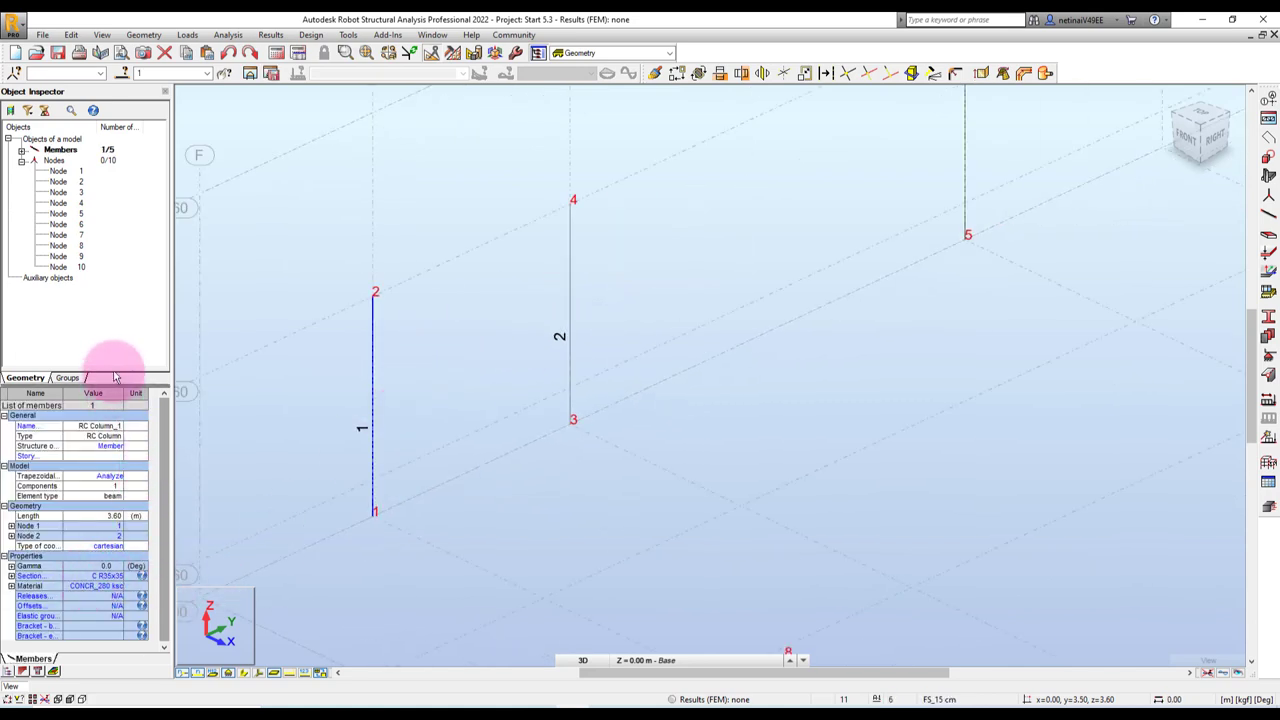
- Enlarge the properties list and window-select the top node of column 1
left_click_drag(112, 369, 118, 285)
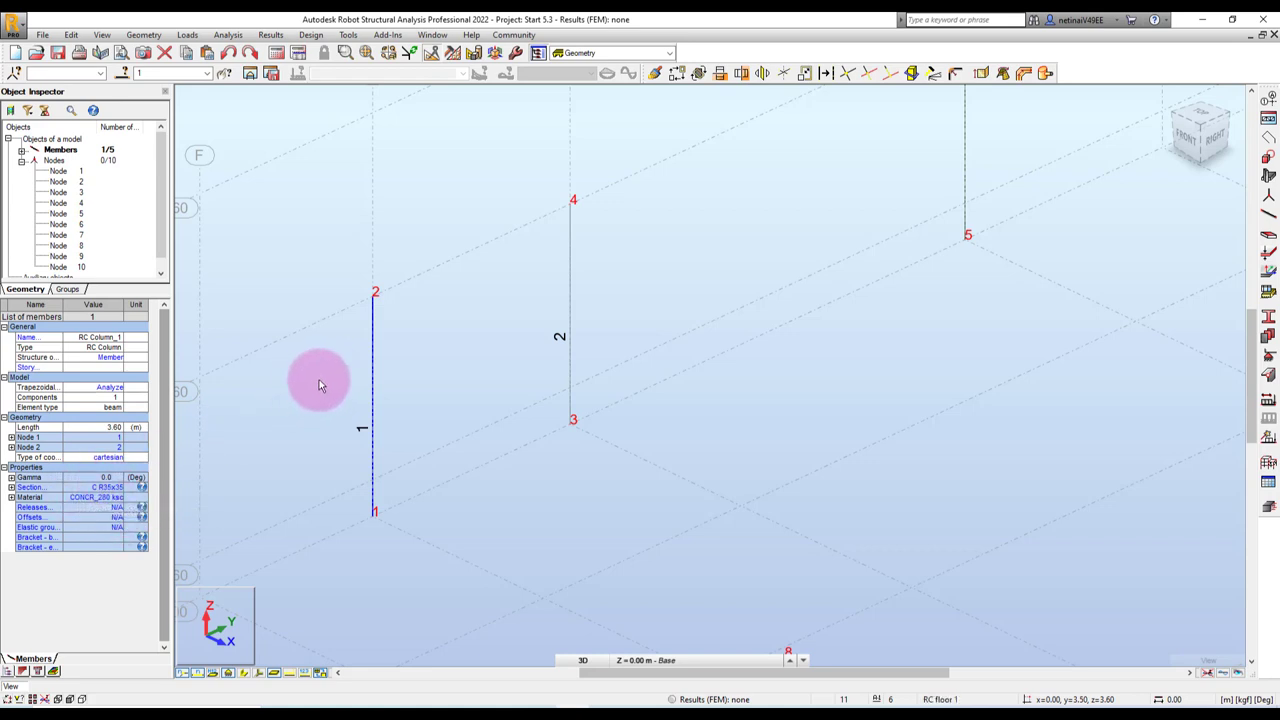
left_click(330, 281)
left_click_drag(332, 274, 414, 323)
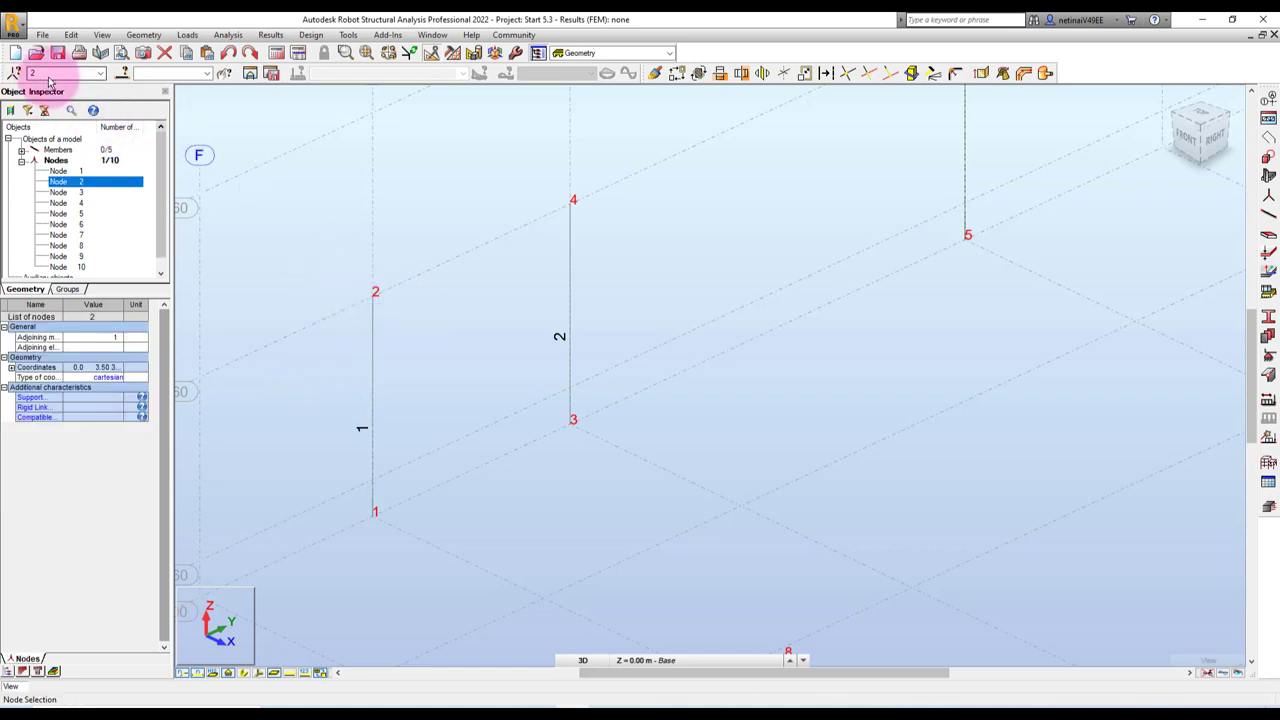
- Change node 2's Z coordinate from 3.60 to 6.60 in its coordinates
left_click(337, 234)
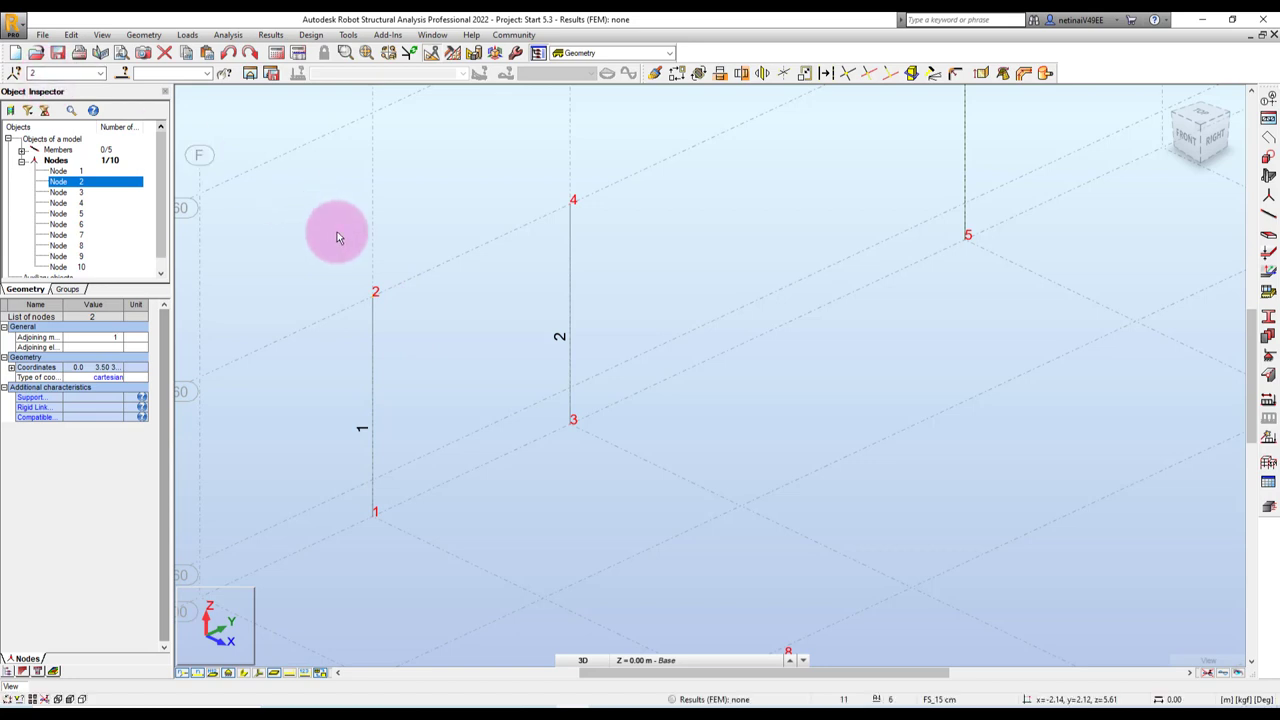
left_click(64, 181)
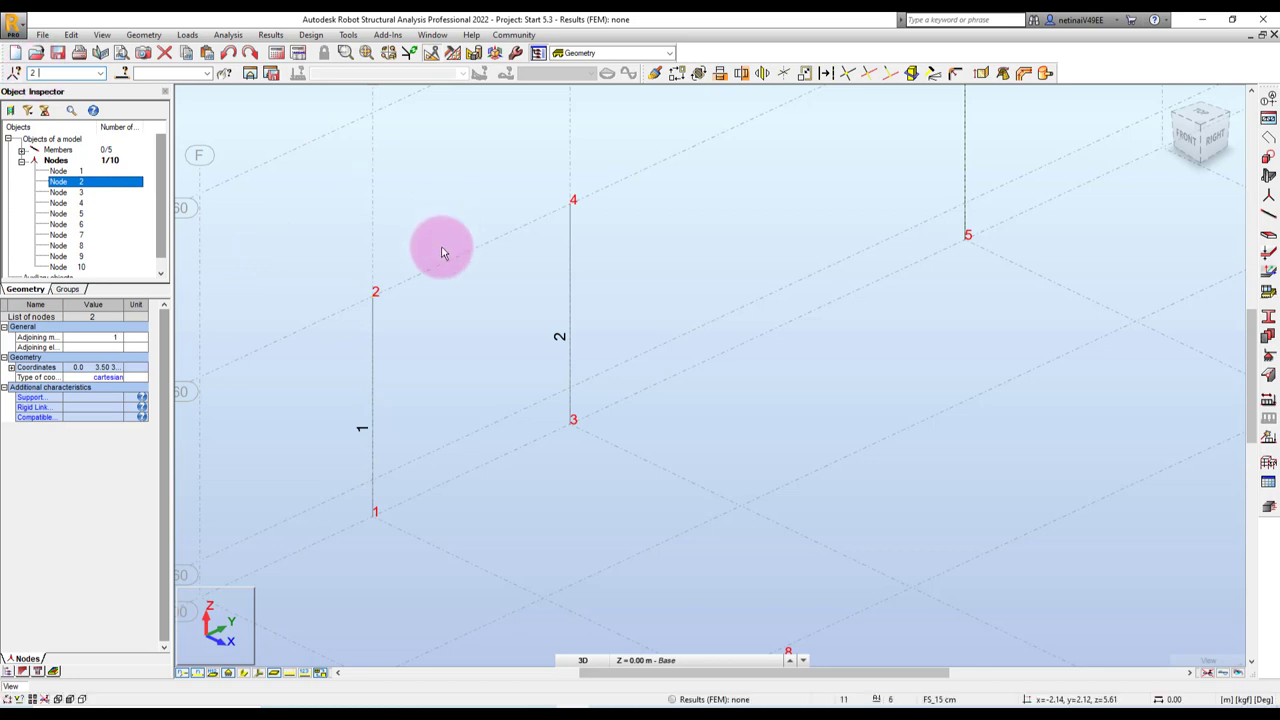
left_click_drag(344, 265, 422, 317)
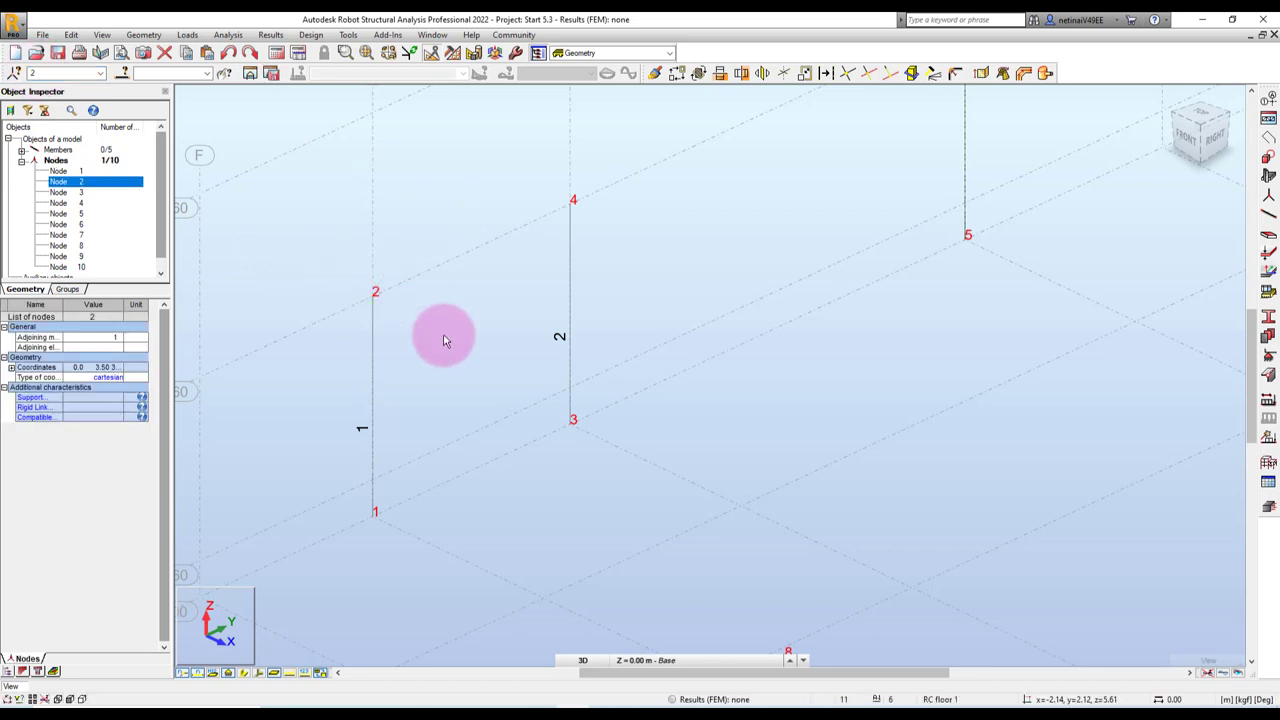
left_click(12, 368)
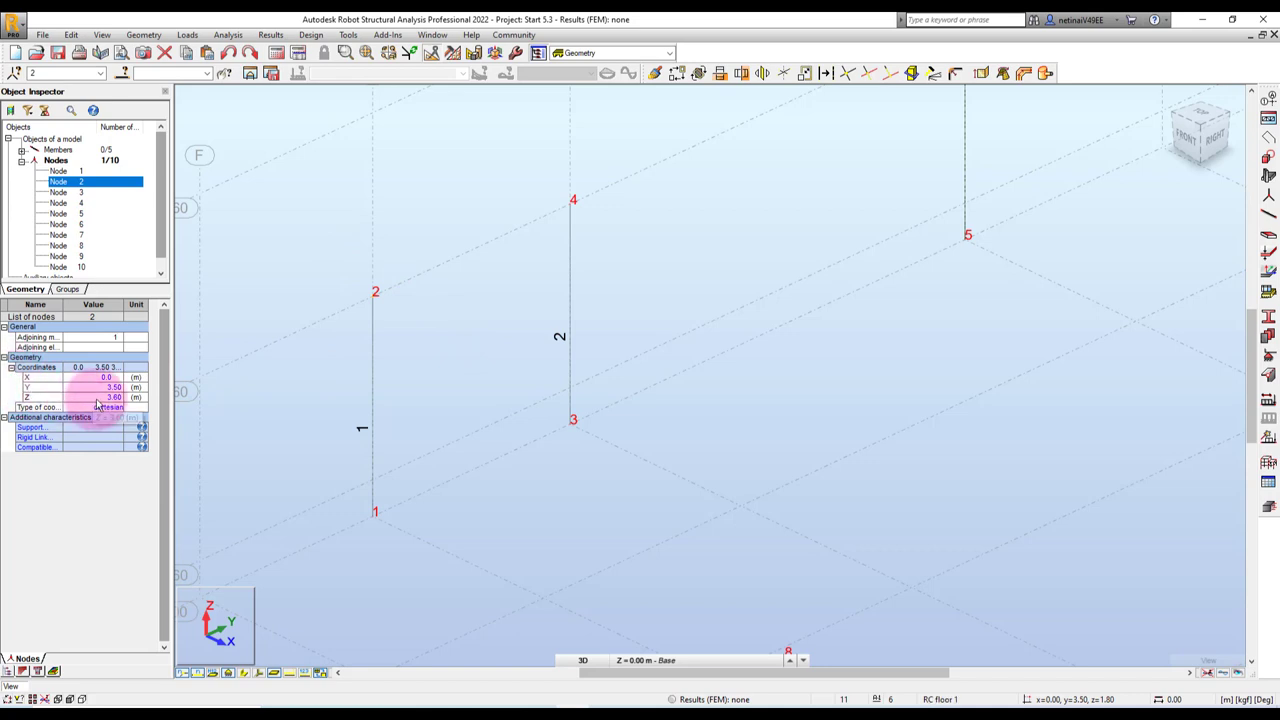
scroll(518, 395, "down", 2)
scroll(312, 395, "up", 1)
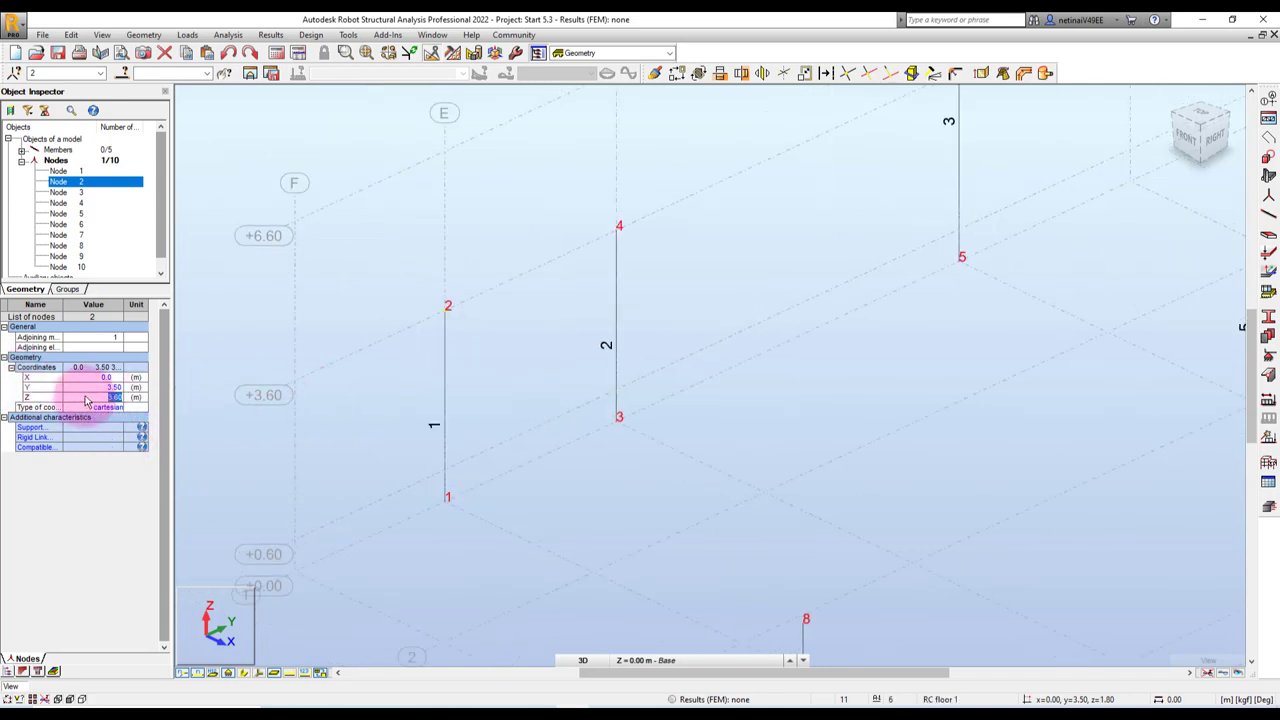
type("6.6")
left_click(435, 295)
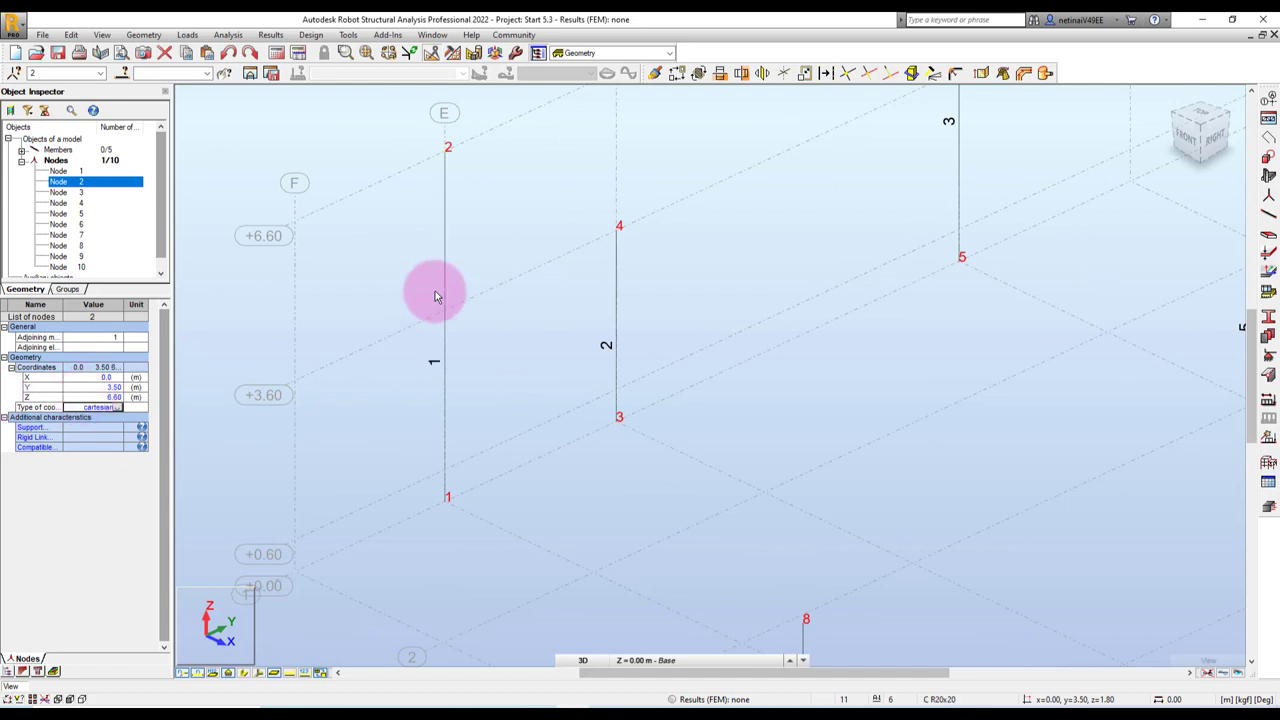
scroll(485, 308, "down", 1)
left_click(499, 314)
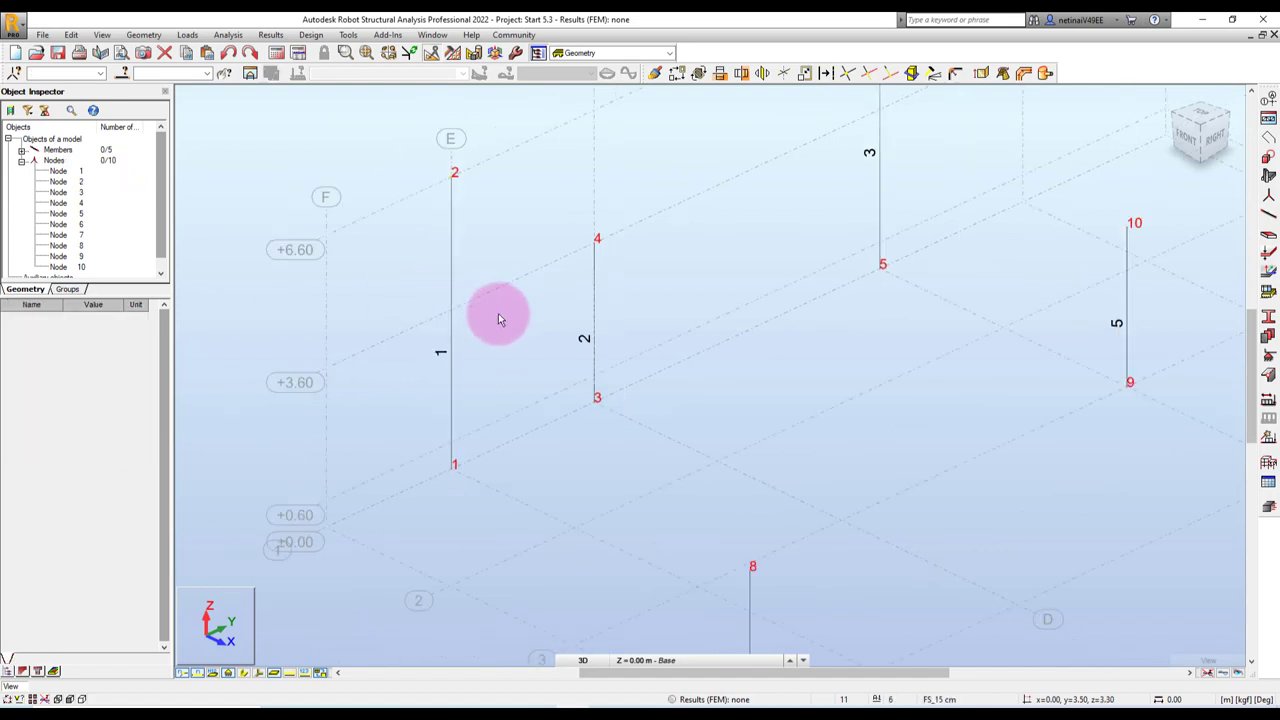
- Select node 4 to check its coordinates
left_click(612, 251)
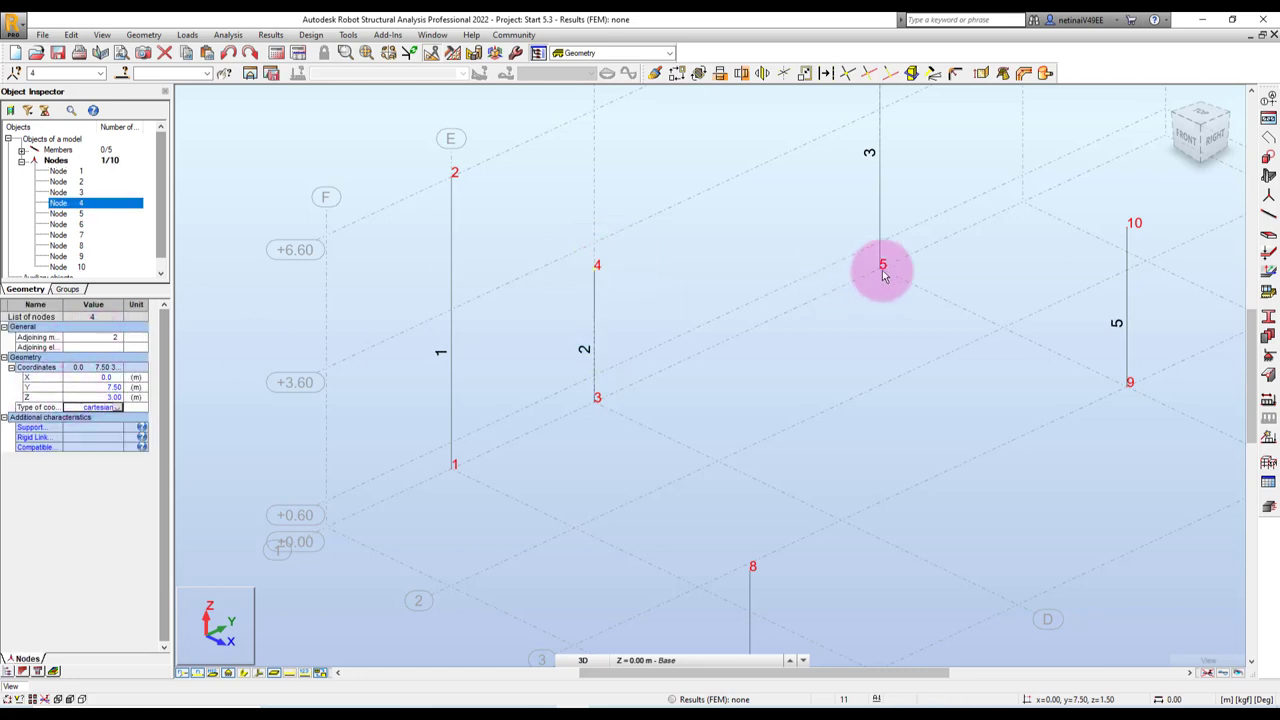
left_click(690, 320)
scroll(663, 363, "down", 1)
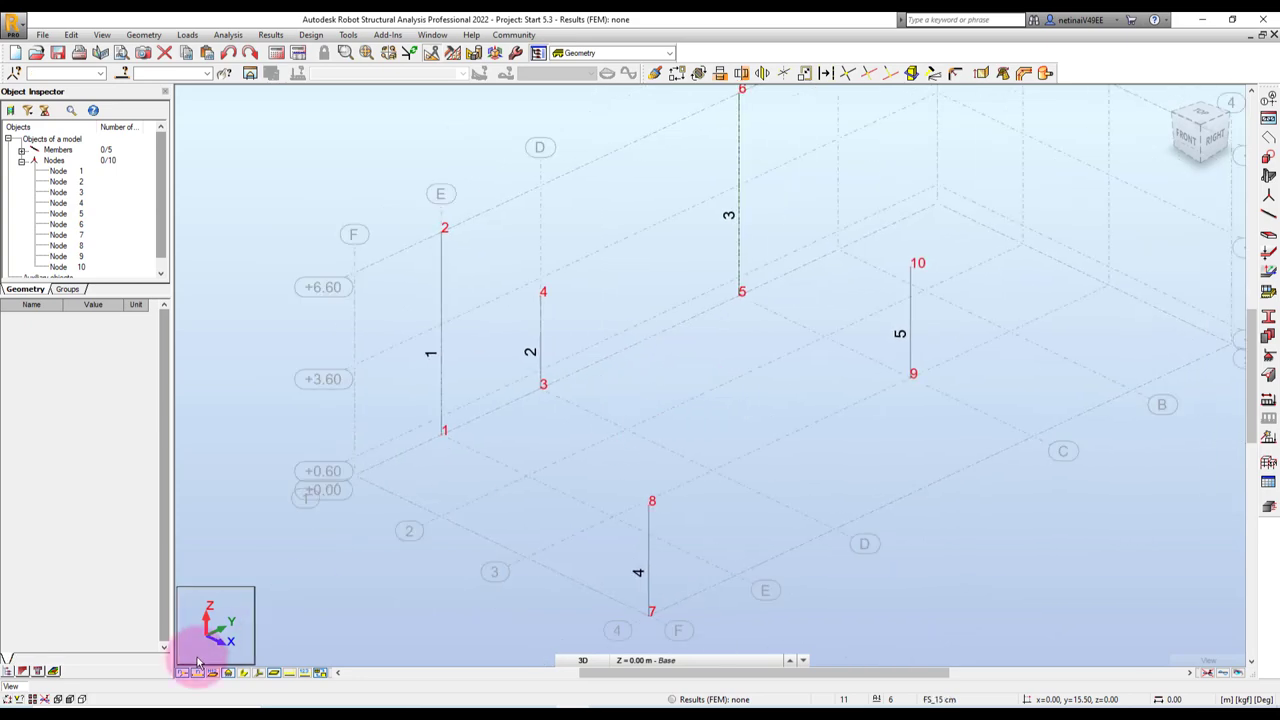
- Show solid section shapes and enable 'Sections - legend by colors' in the Display settings
left_click(228, 672)
scroll(584, 485, "down", 1)
scroll(790, 482, "up", 1)
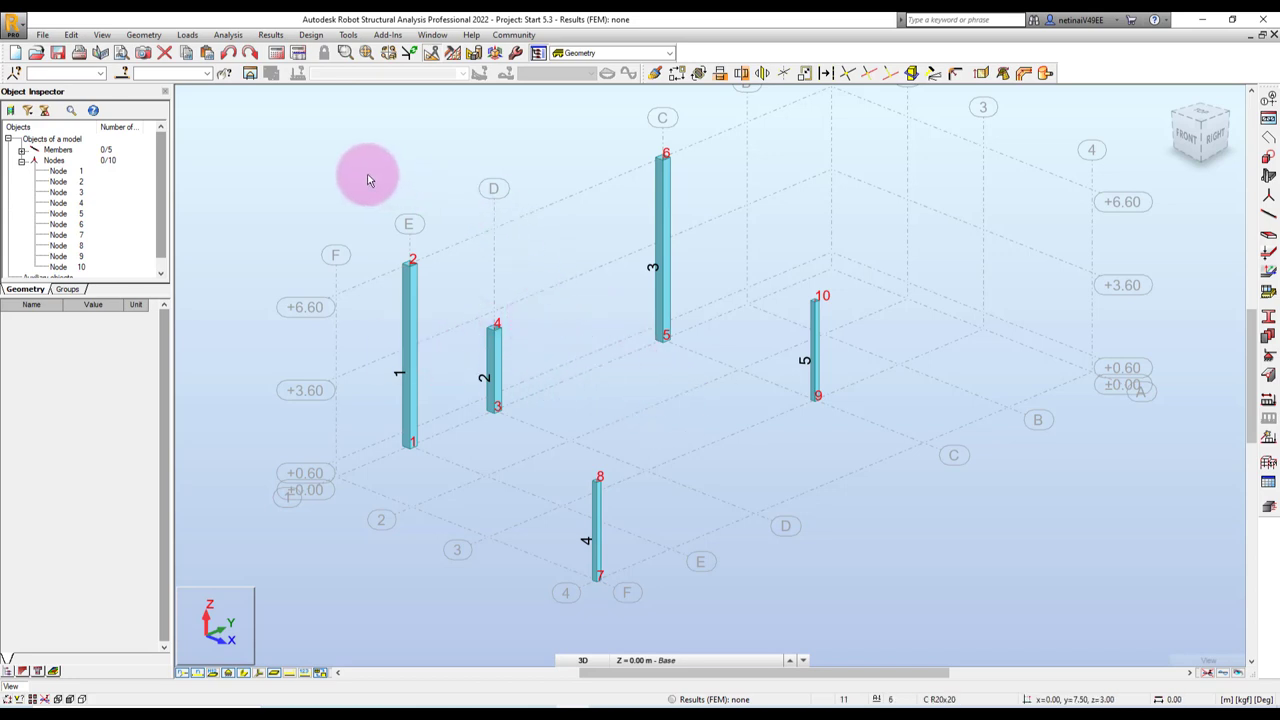
right_click(507, 141)
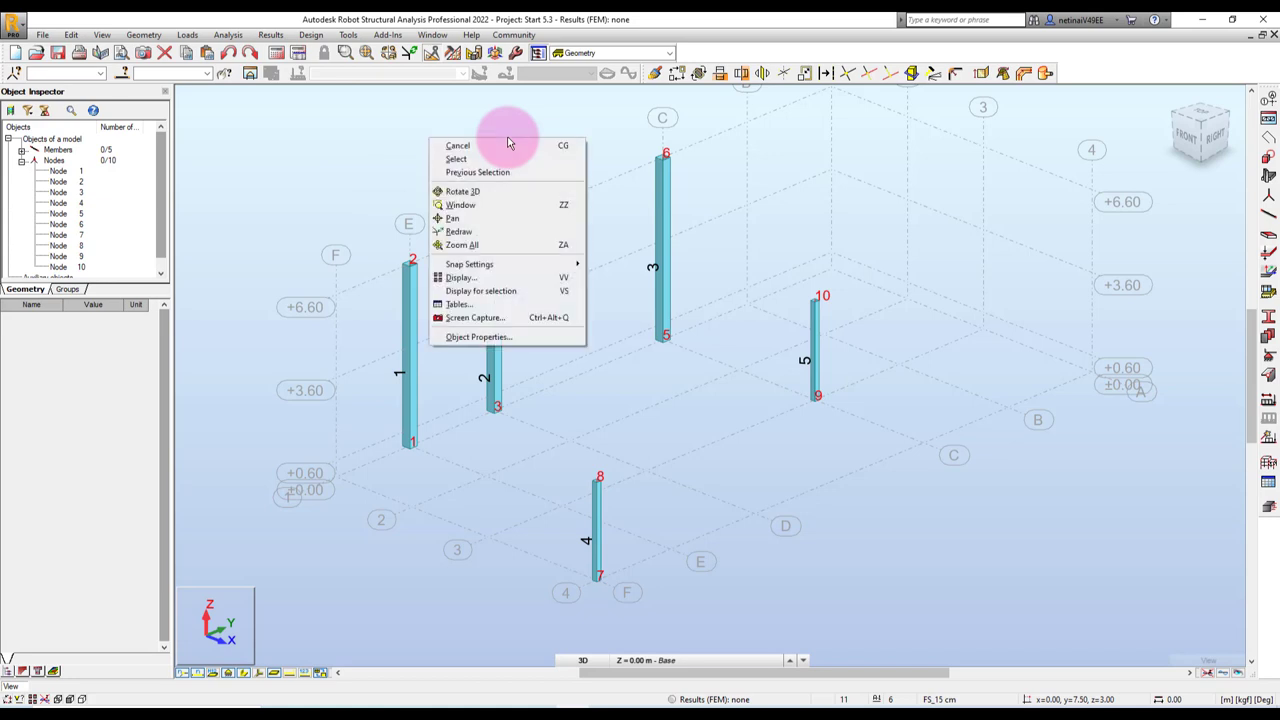
left_click(477, 277)
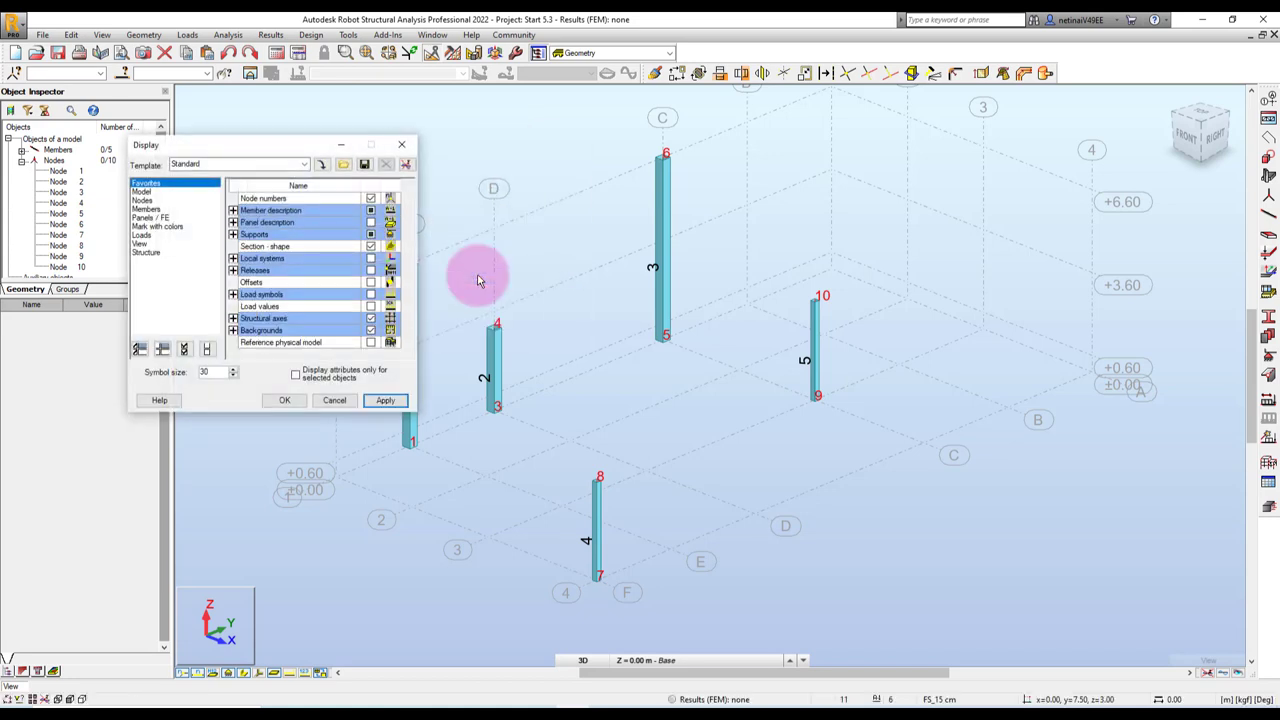
left_click(158, 226)
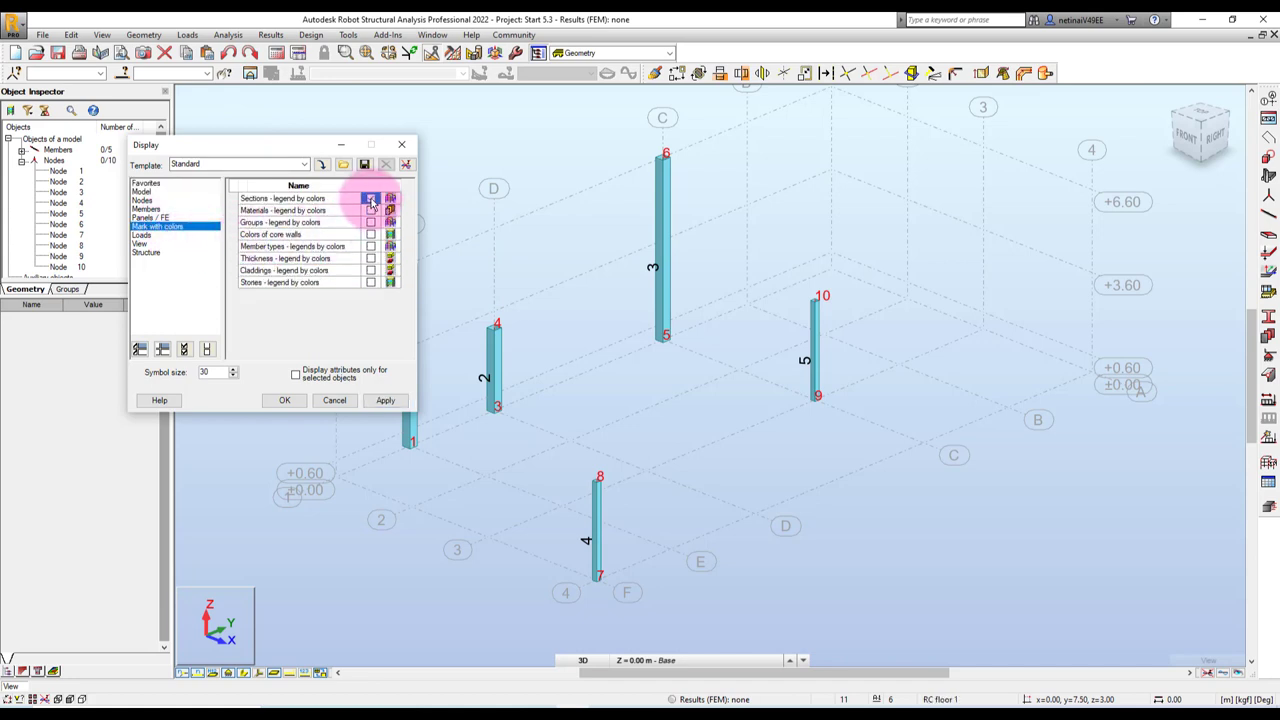
left_click(394, 401)
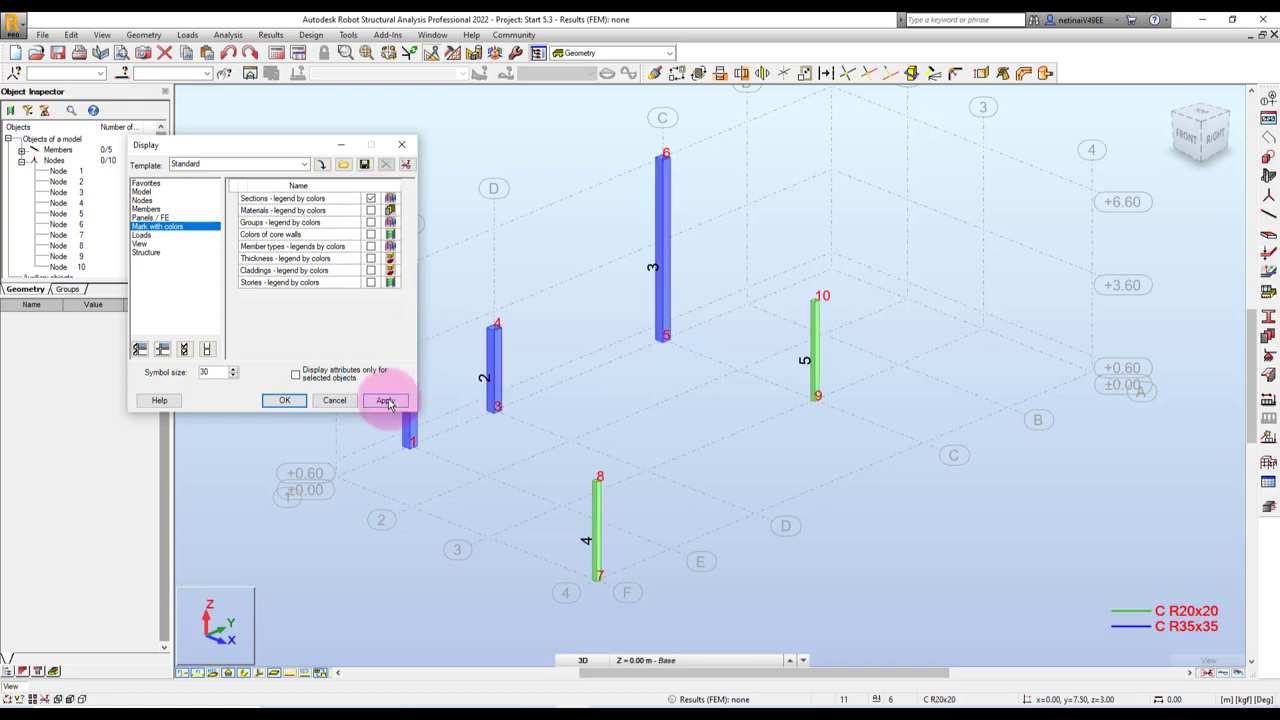
left_click(284, 400)
mouse_move(604, 455)
middle_mouse_down("shift")
mouse_move(611, 446)
mouse_move(583, 443)
mouse_move(597, 457)
mouse_move(650, 378)
middle_mouse_up("shift")
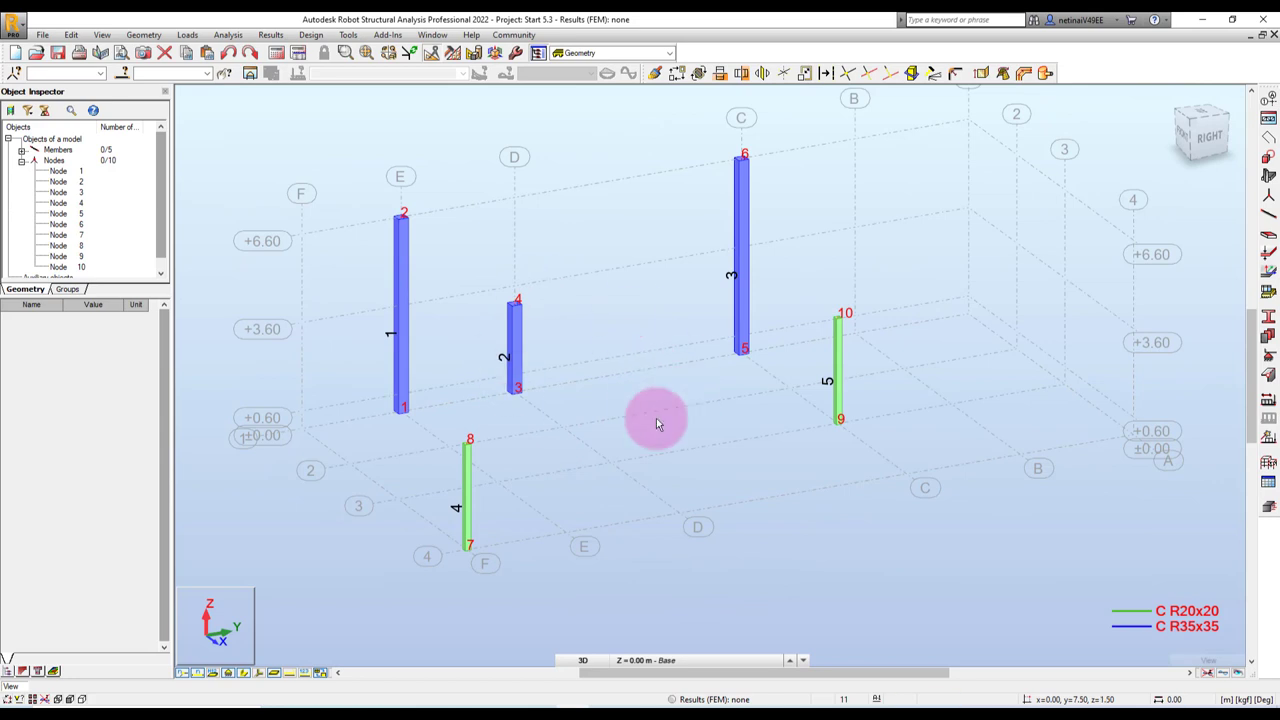
middle_click_drag(651, 443, 651, 449, "shift")
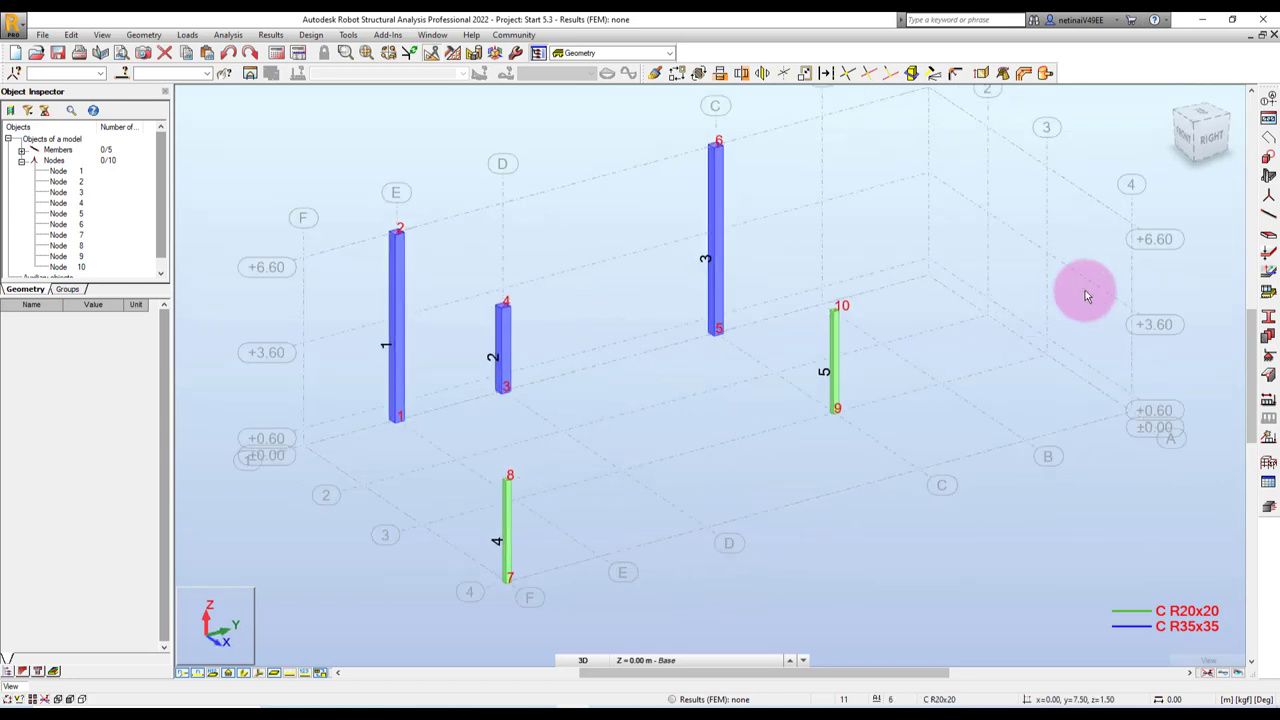
- Change the C R35x35 section colour to pink and confirm overwriting the section
left_click(1268, 318)
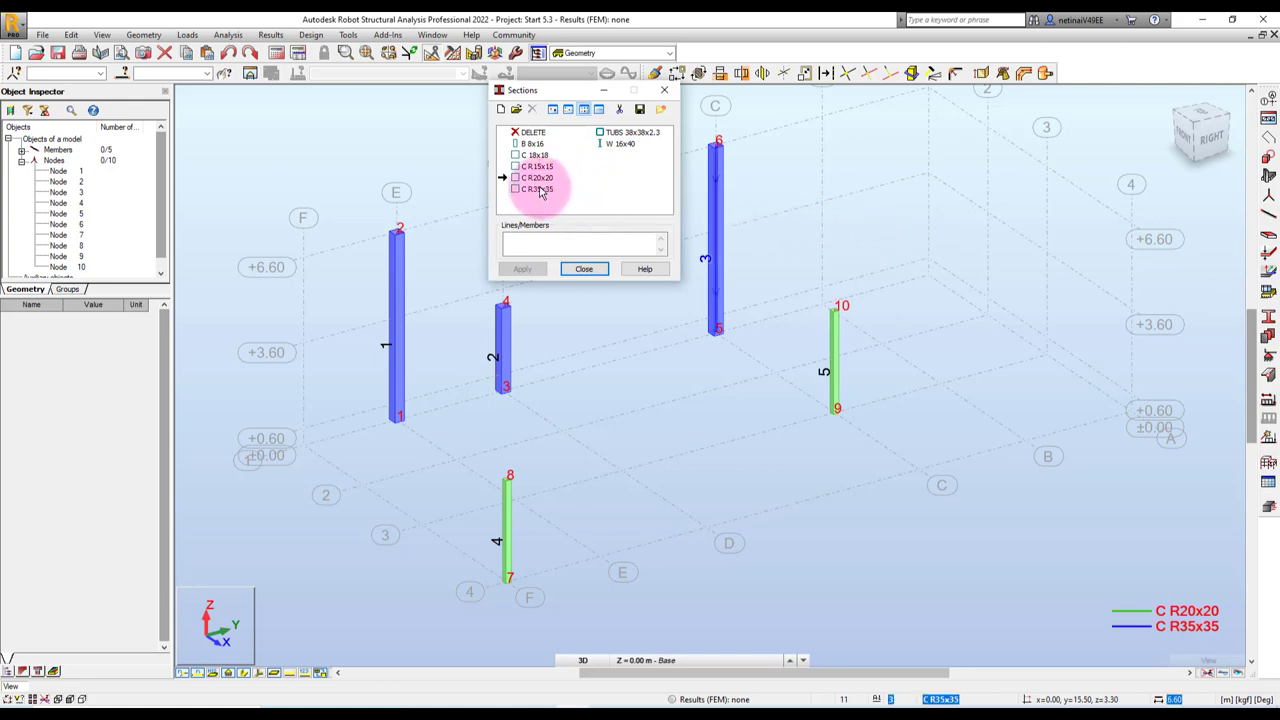
double_click(540, 190)
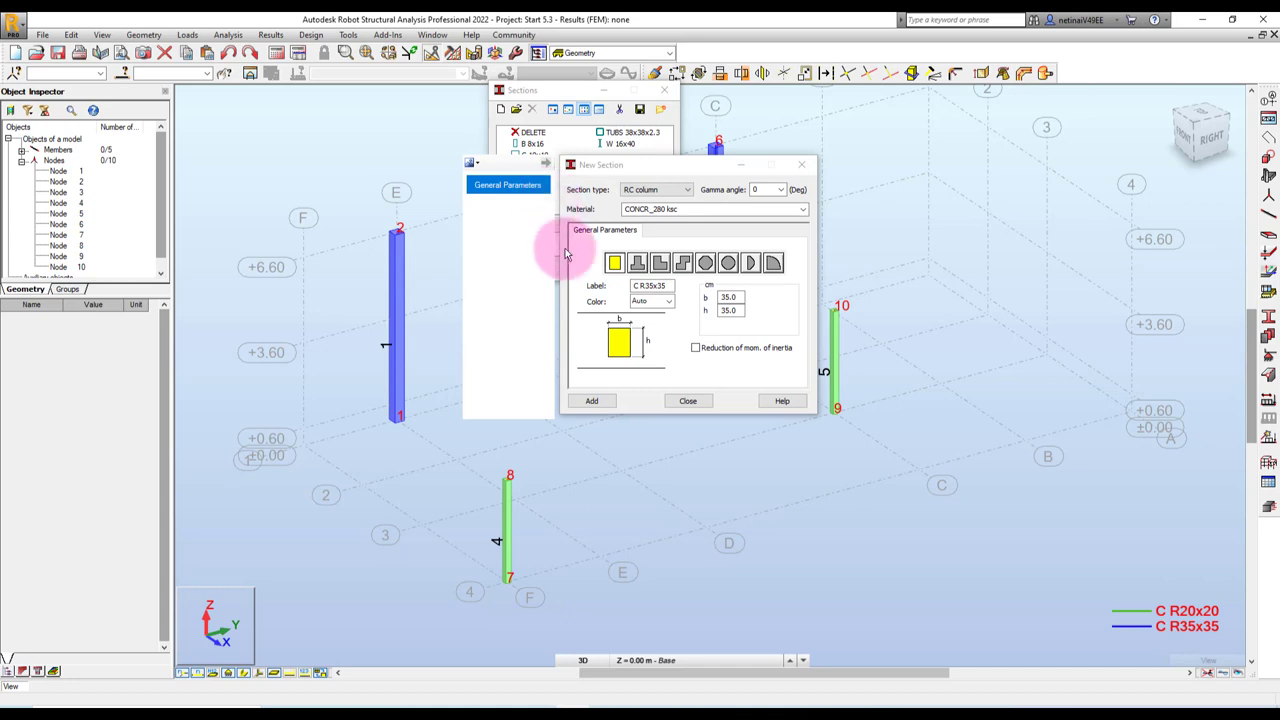
left_click(668, 302)
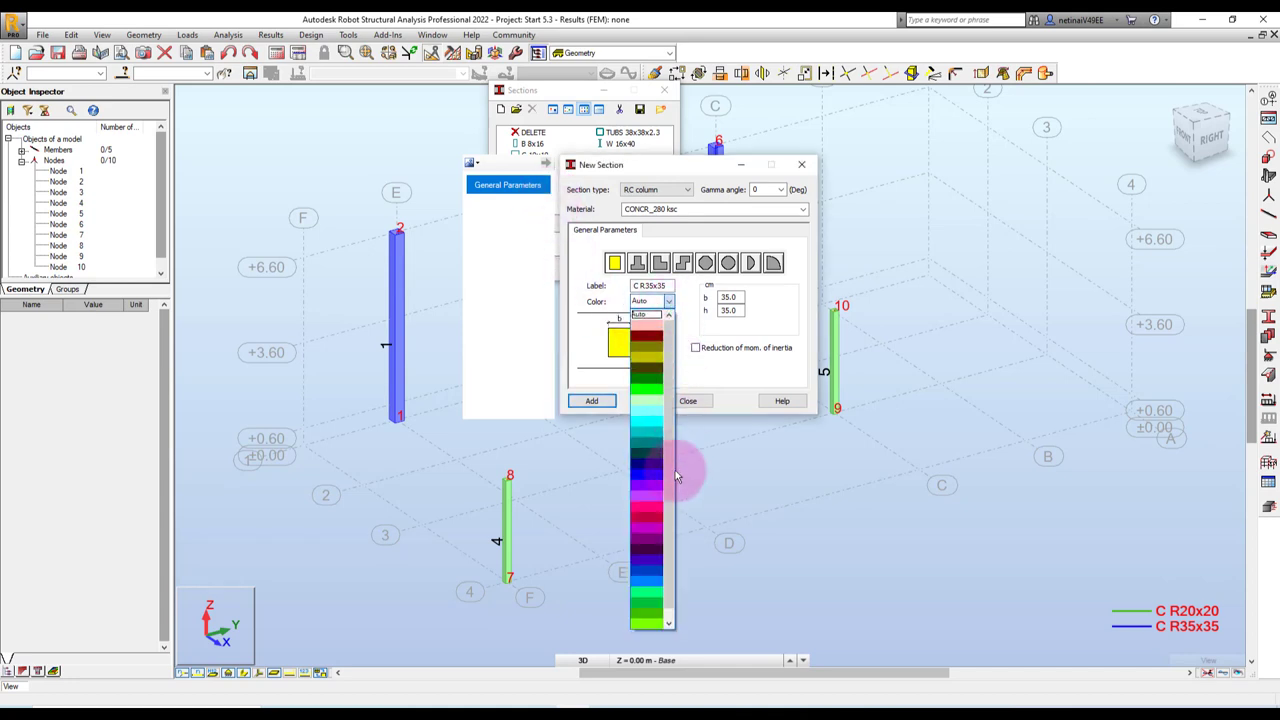
left_click(656, 508)
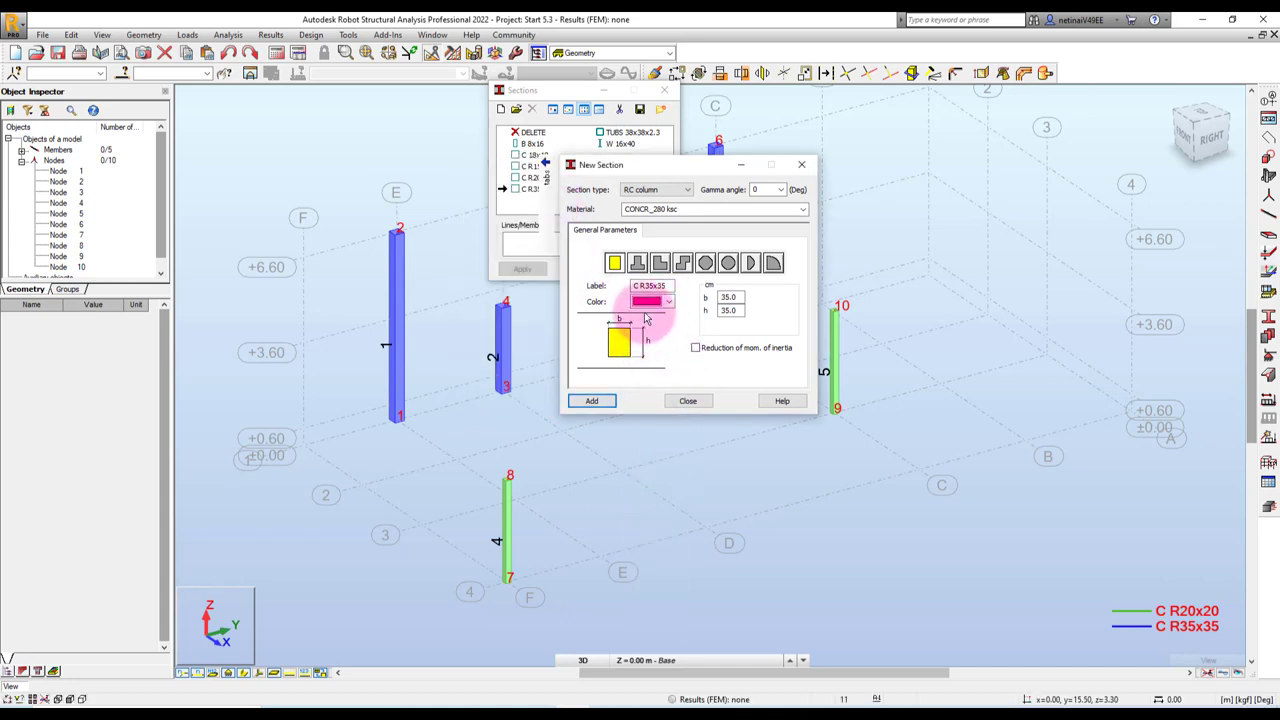
left_click(596, 400)
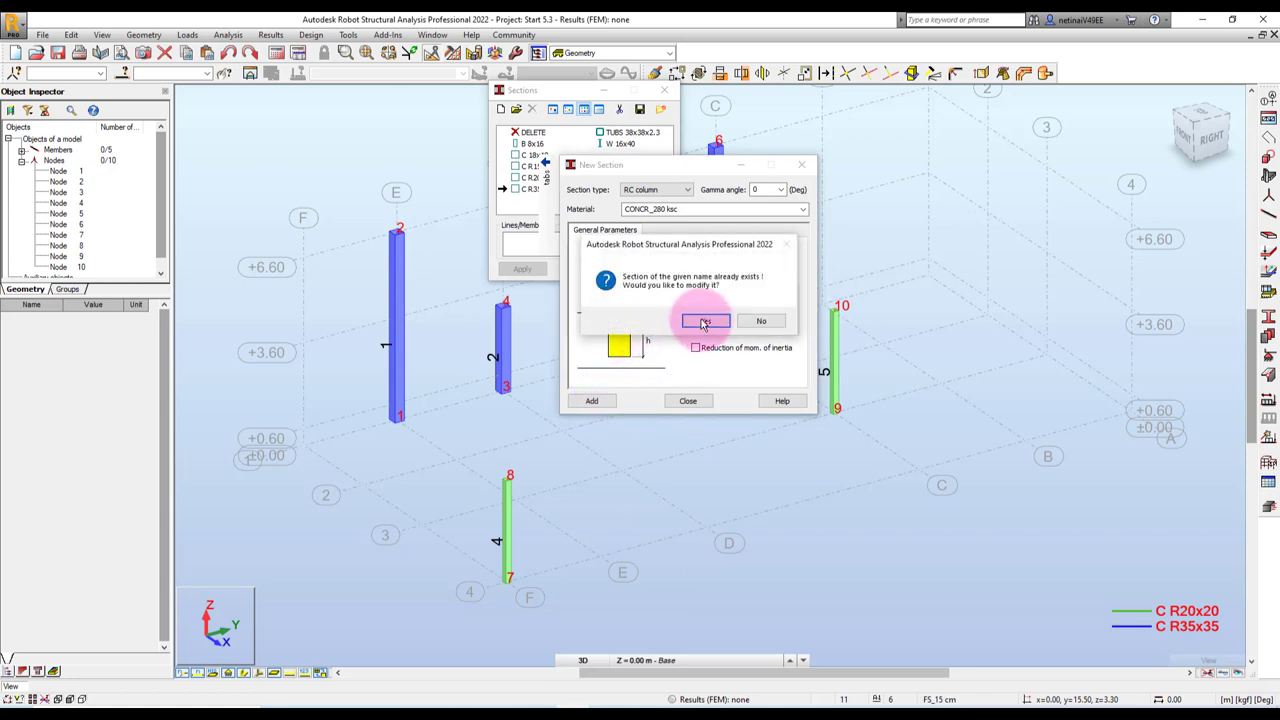
left_click(705, 322)
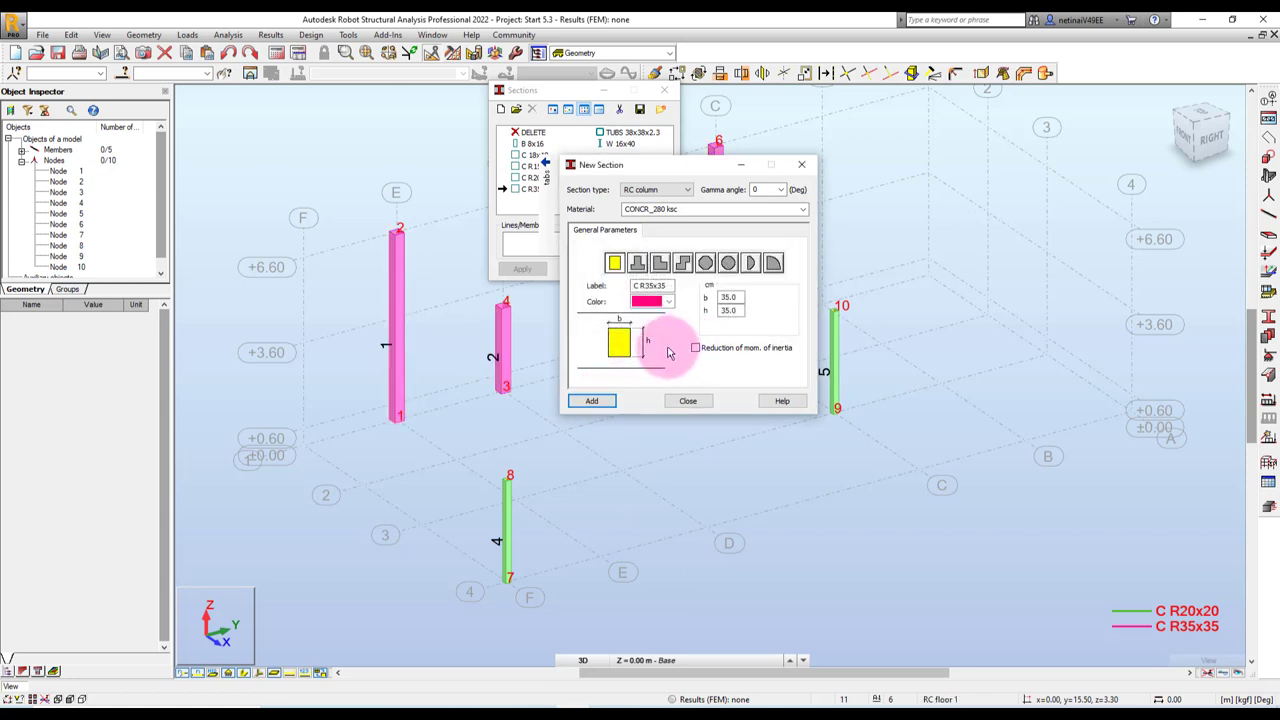
left_click(801, 164)
left_click(666, 92)
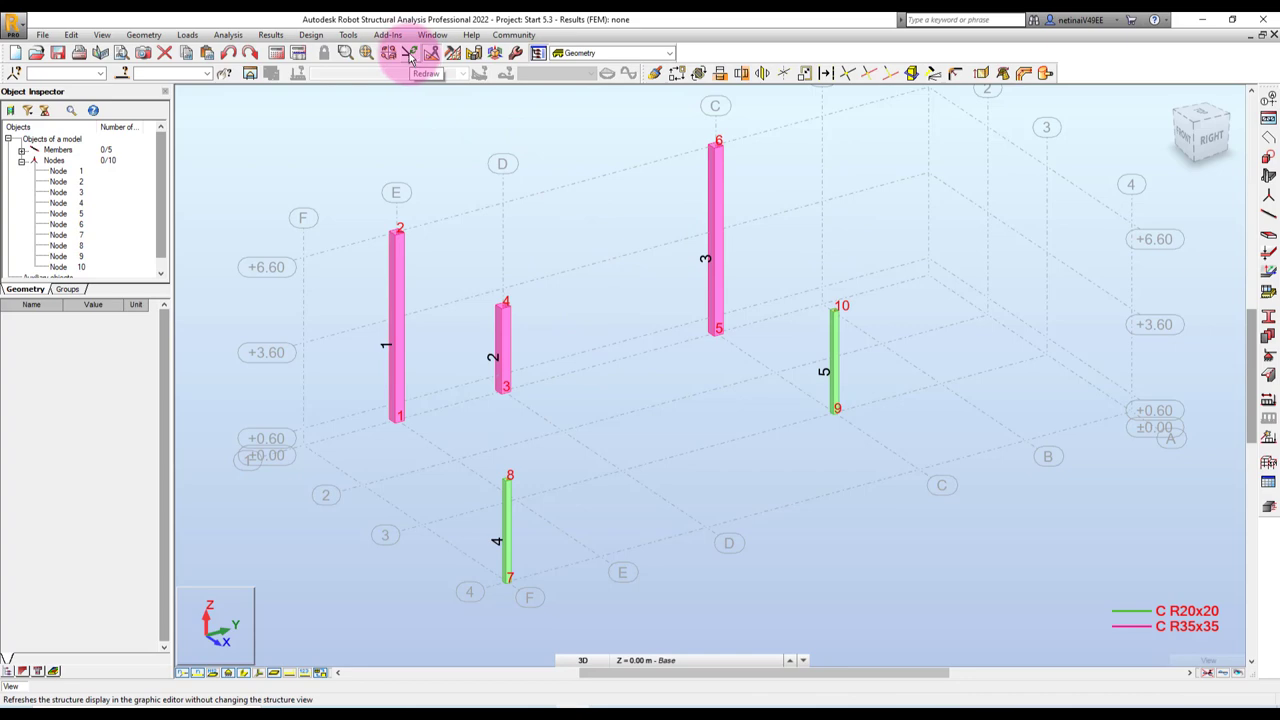
- Set the new member to a steel Column with TUBS 38x38x2.3 and begin a new section
mouse_move(666, 400)
middle_mouse_down("shift")
mouse_move(644, 395)
mouse_move(646, 428)
middle_mouse_up("shift")
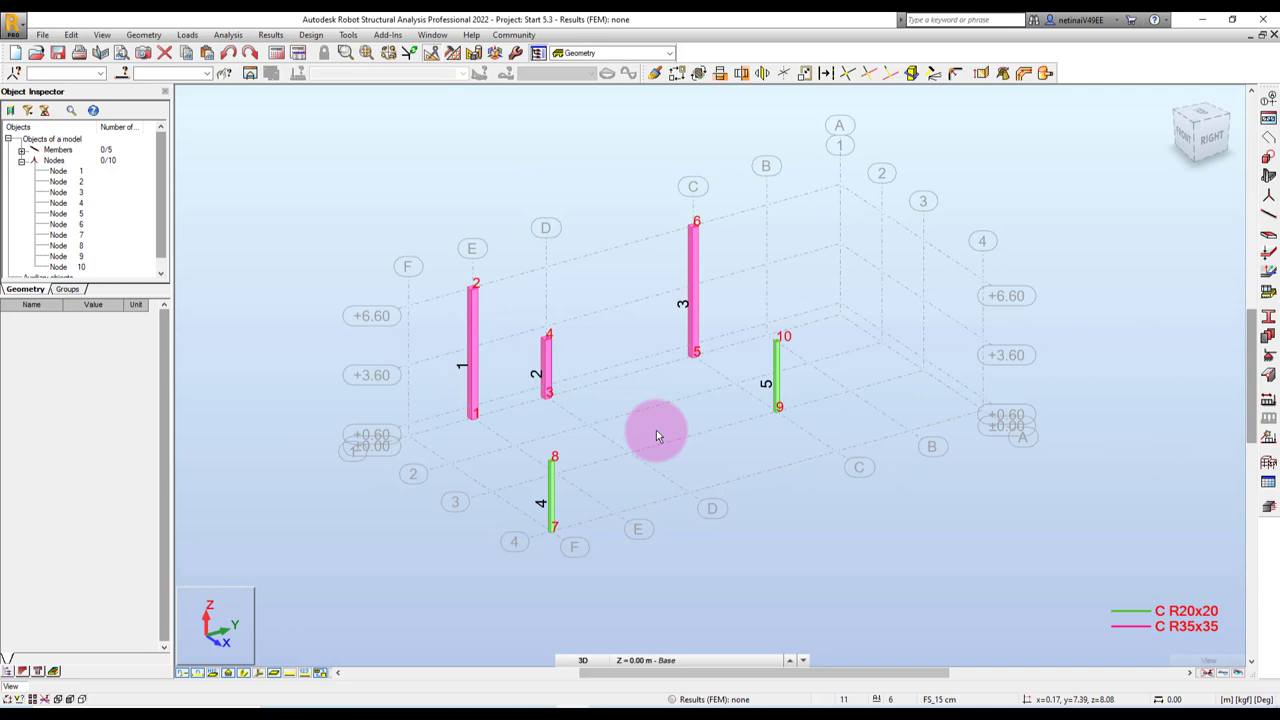
left_click(1270, 217)
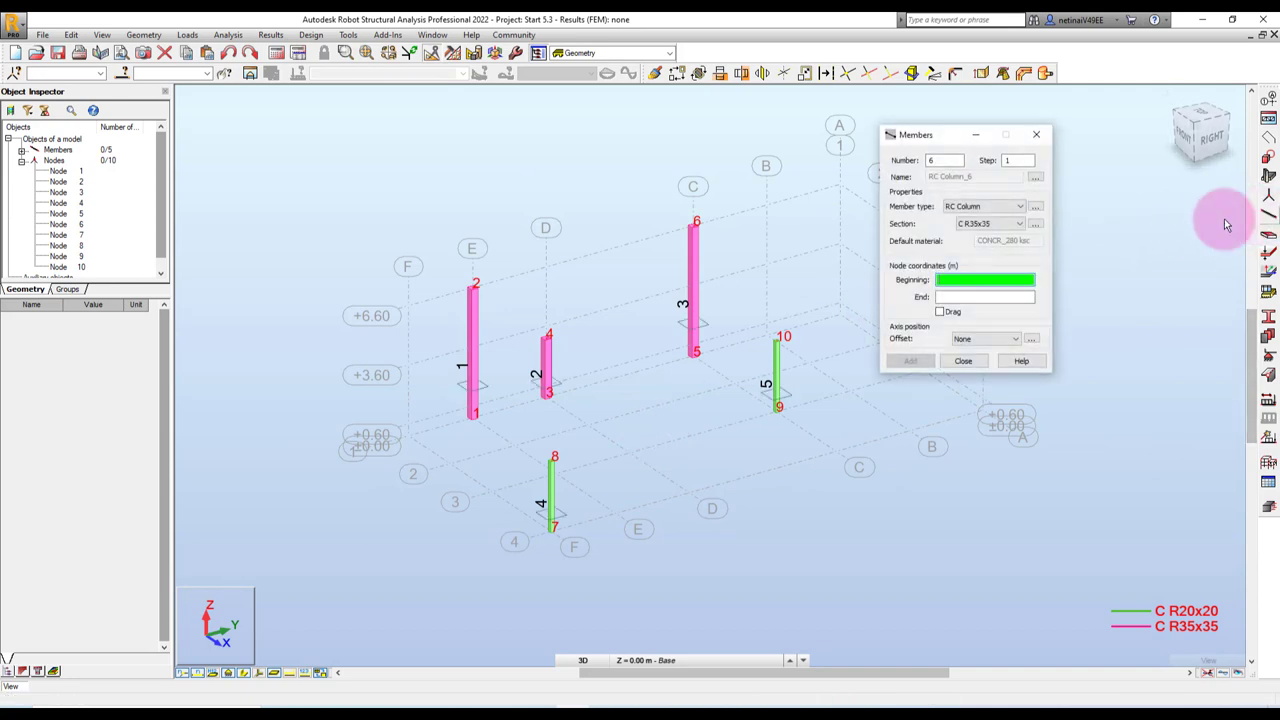
left_click(980, 207)
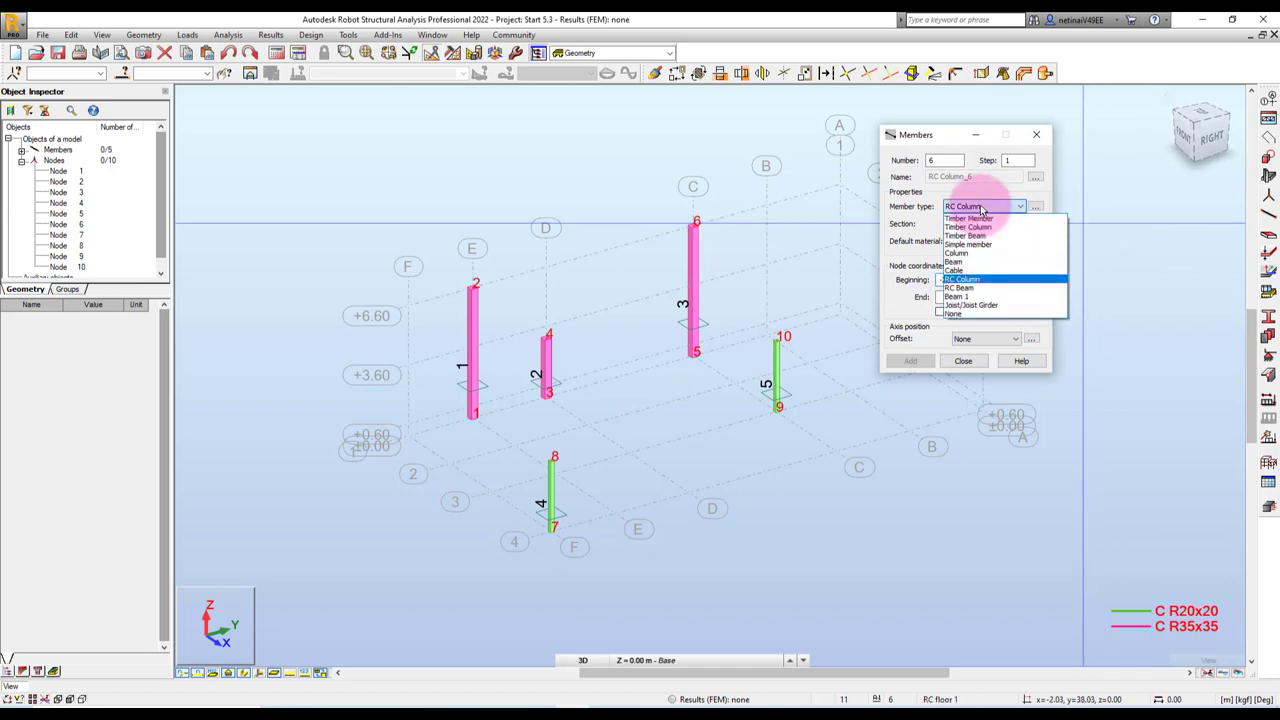
left_click(963, 232)
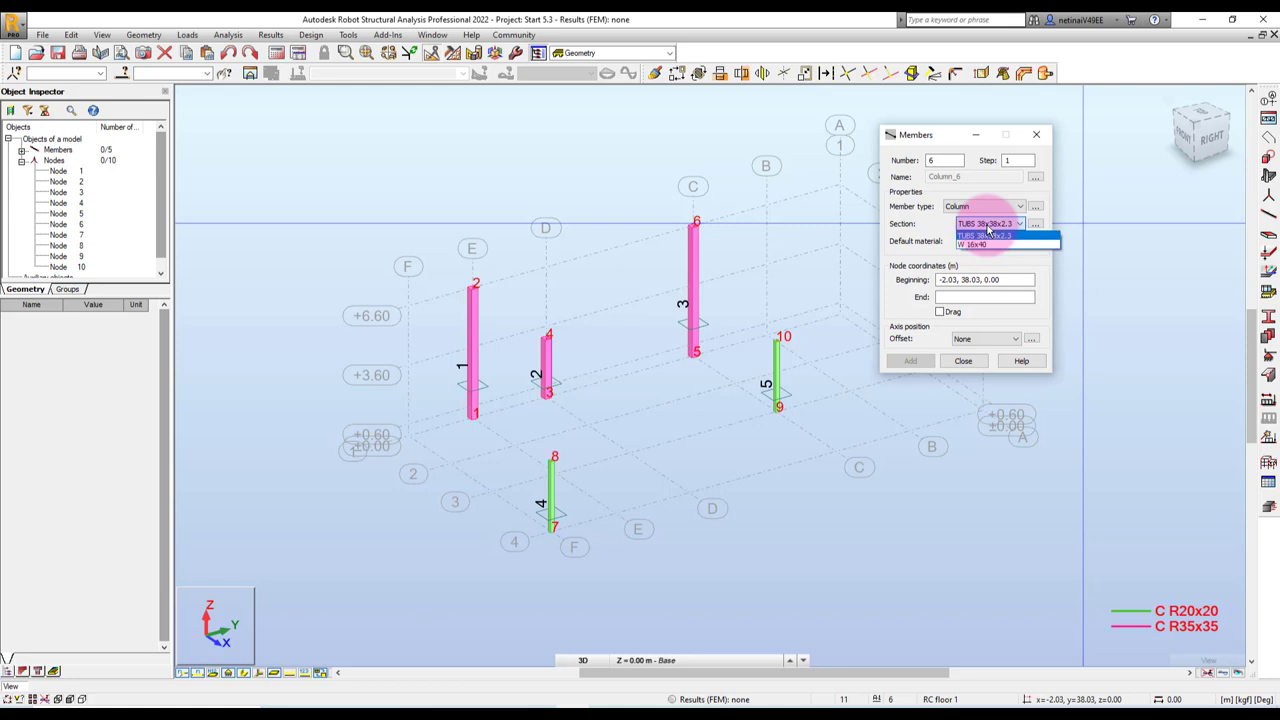
left_click(978, 234)
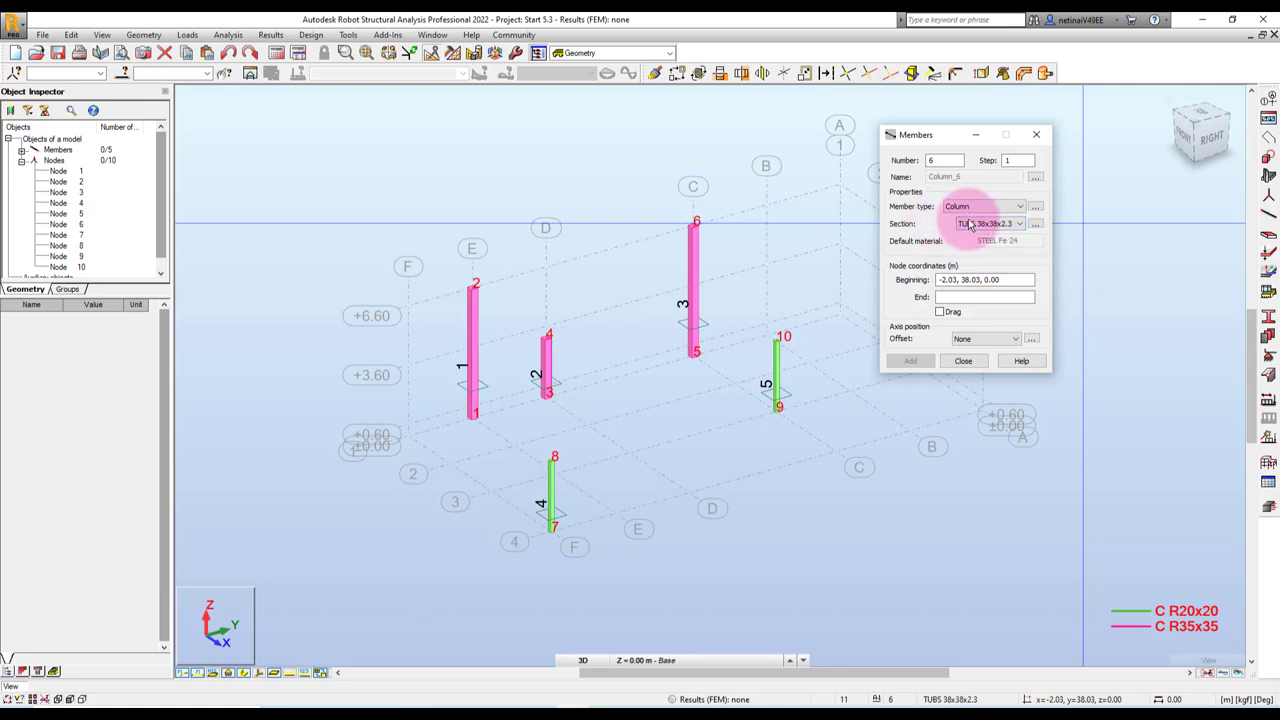
left_click(1036, 225)
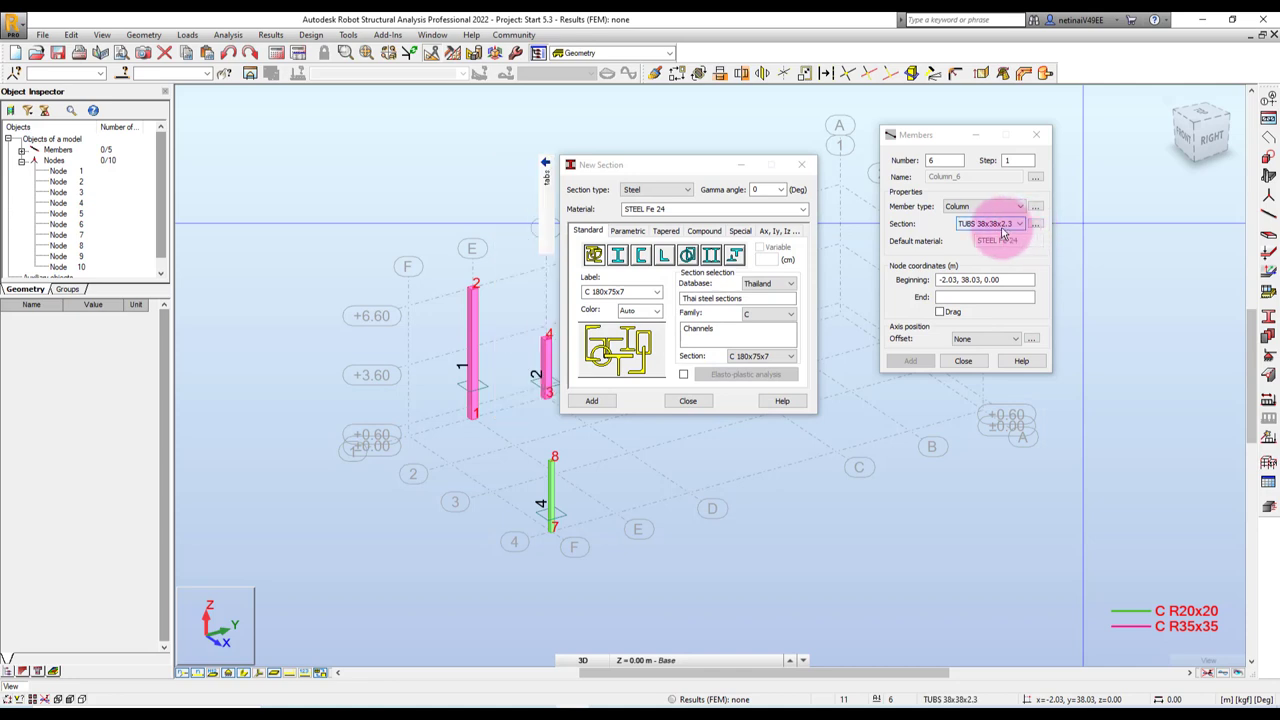
- Set the new section to steel from the Thailand database and choose the H family
left_click(804, 211)
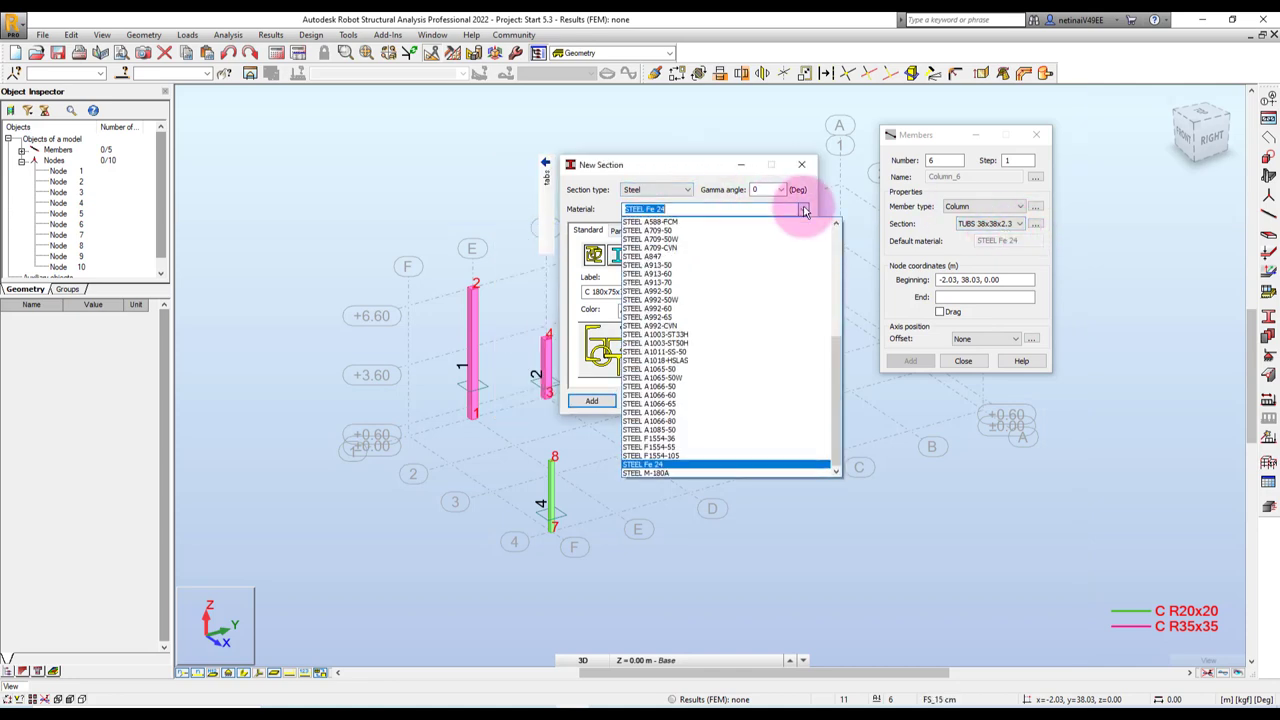
left_click(651, 206)
left_click(640, 211)
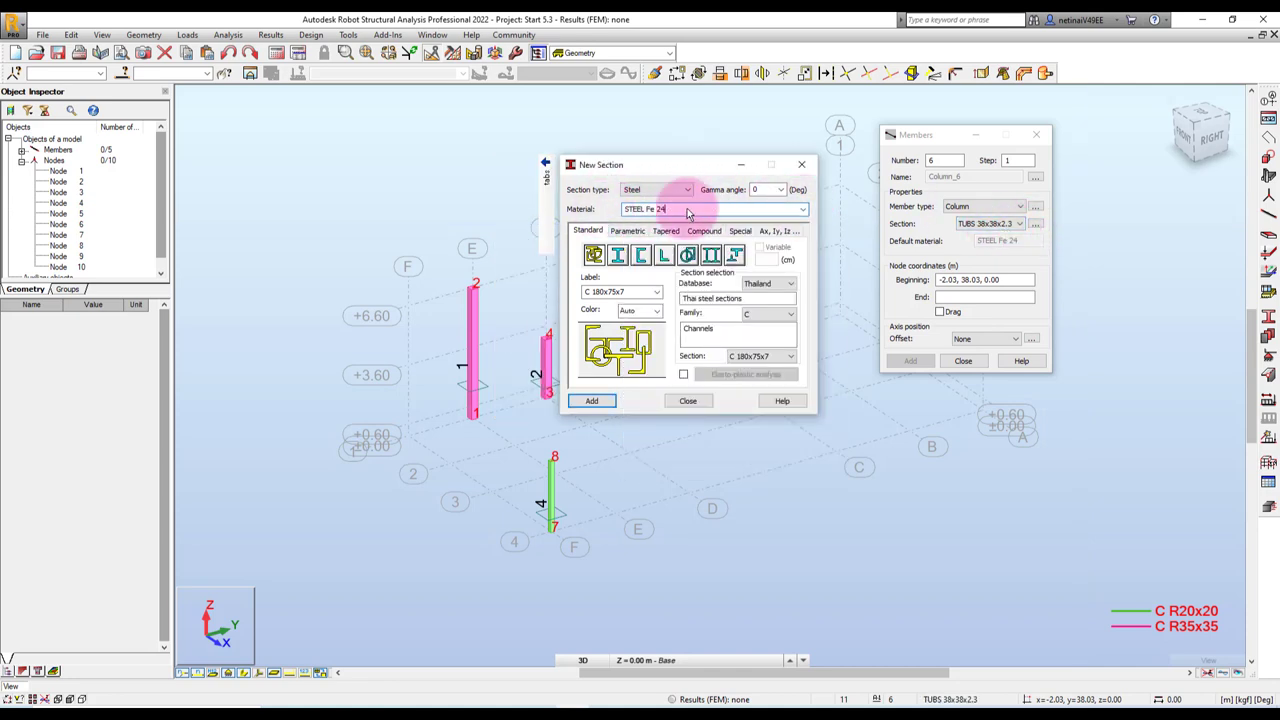
left_click(617, 257)
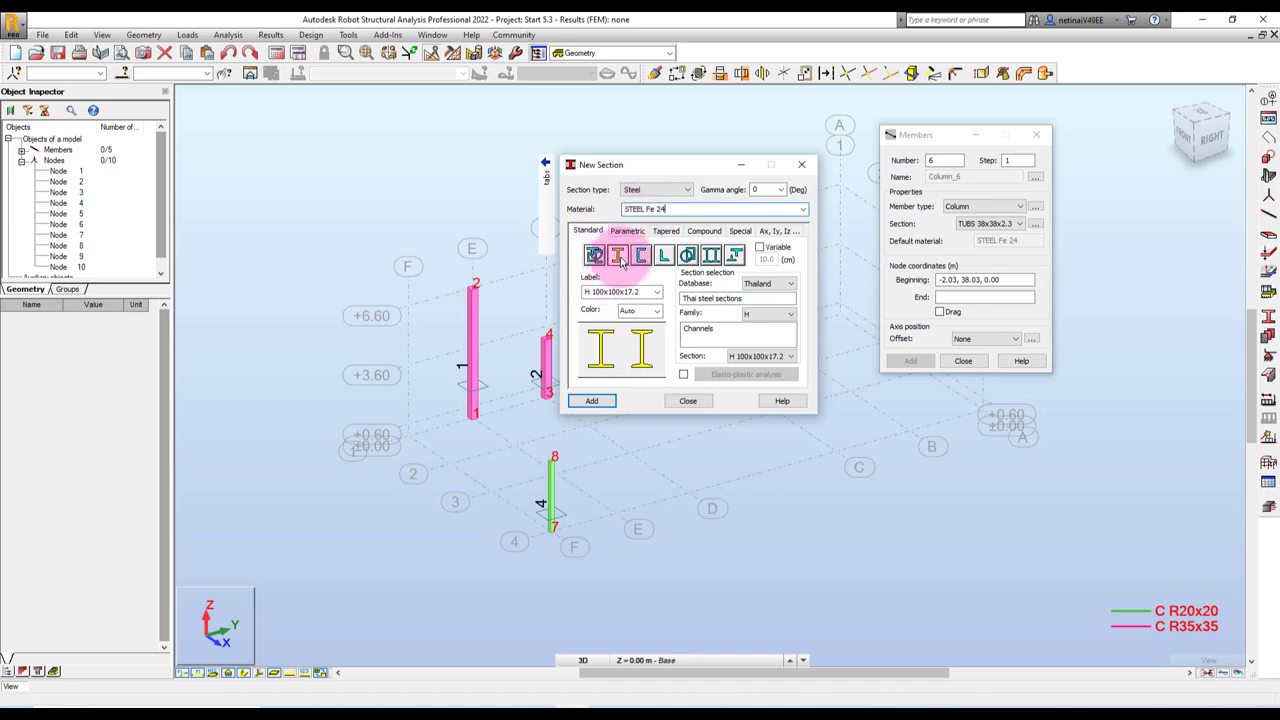
left_click(643, 257)
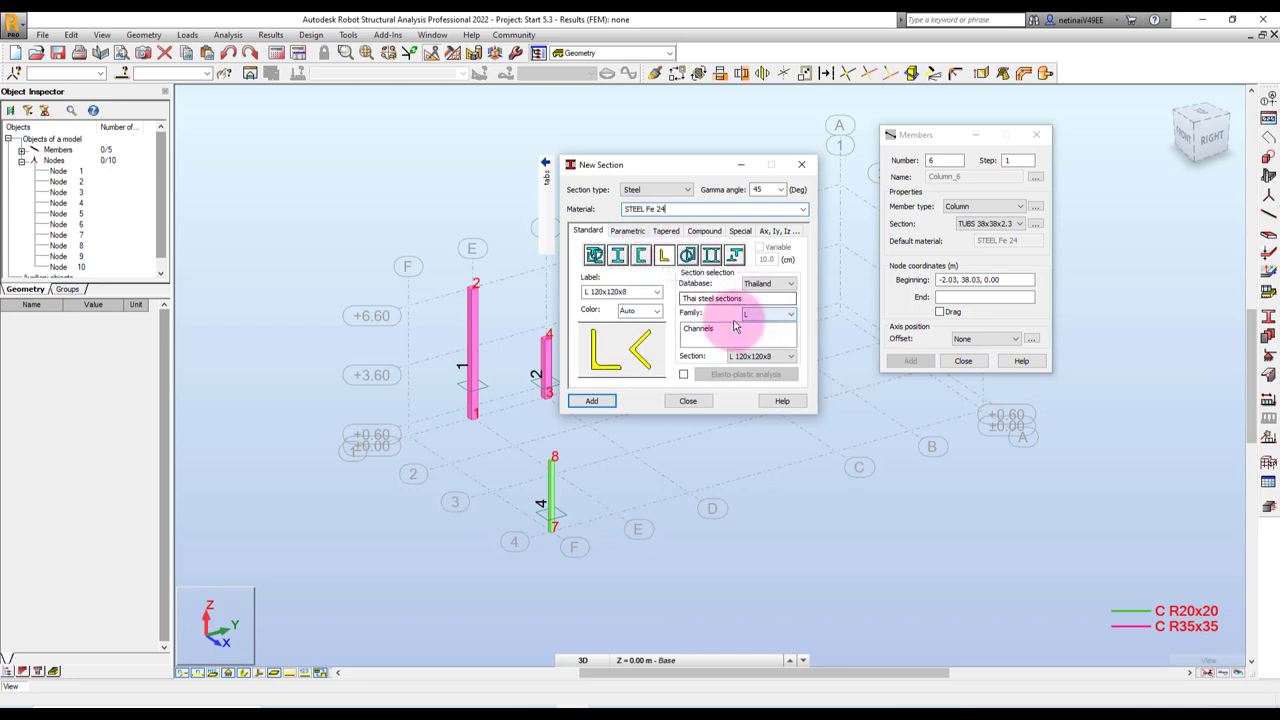
left_click(594, 256)
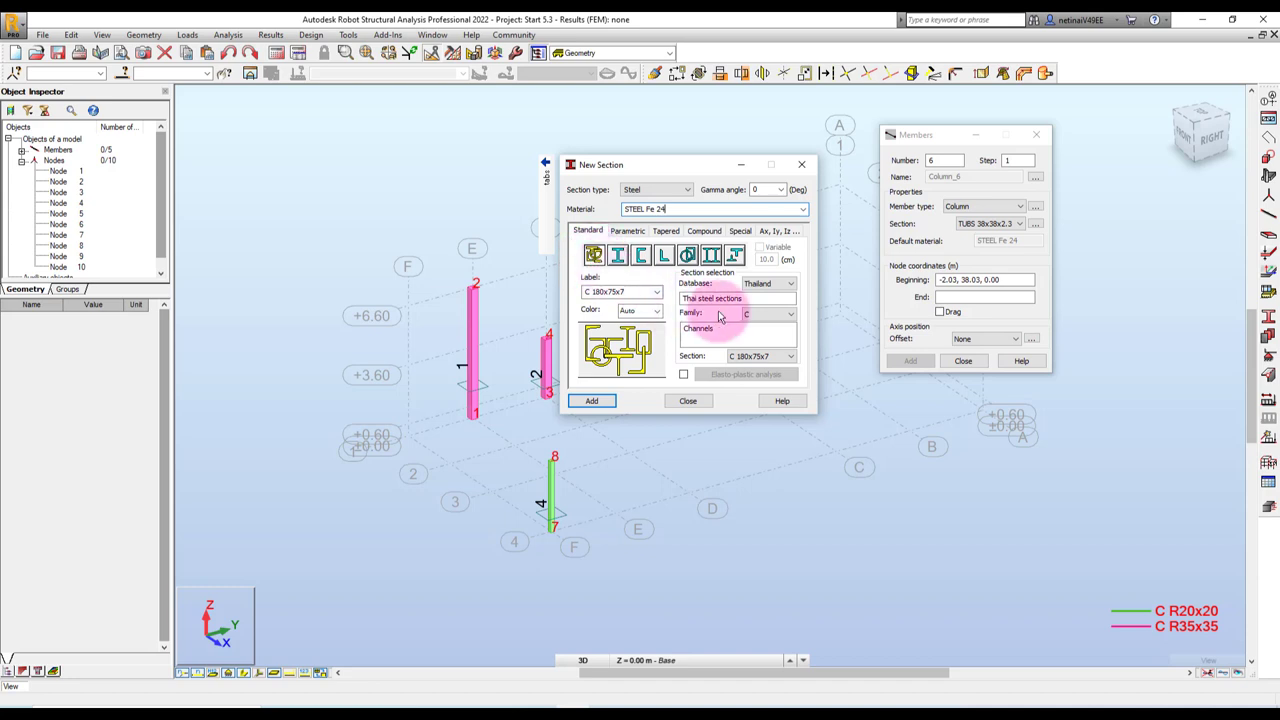
left_click(780, 285)
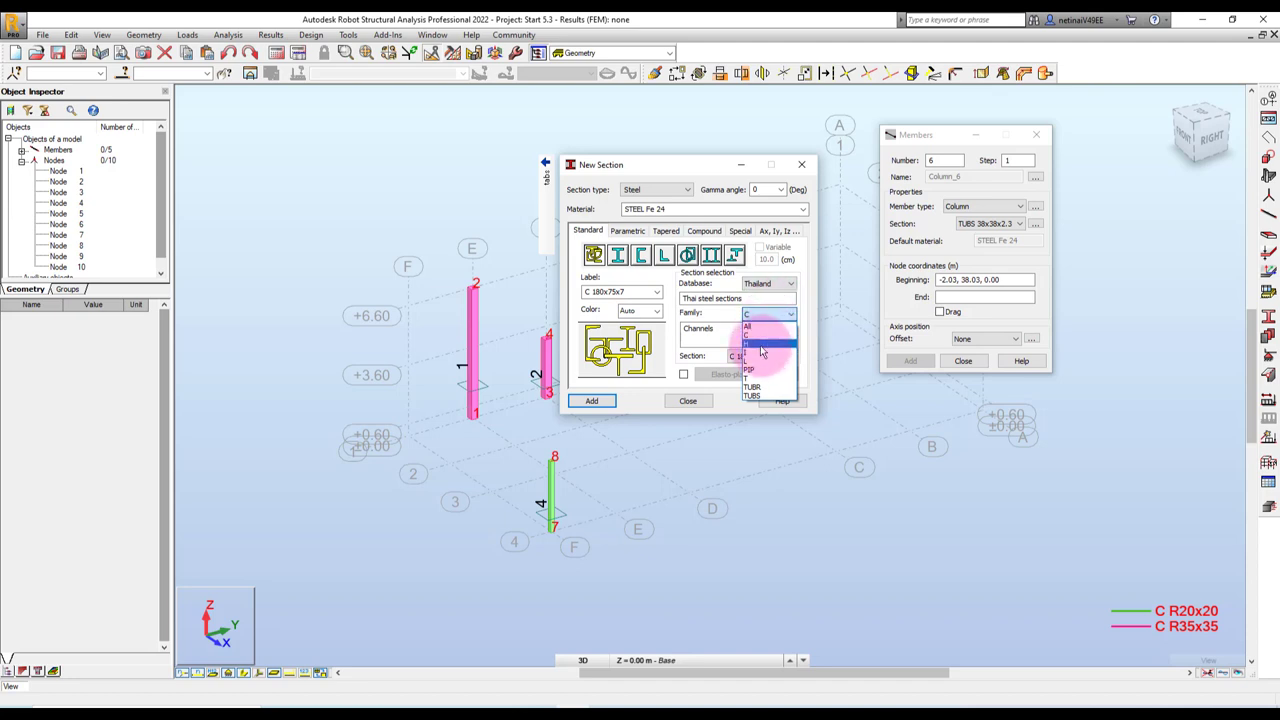
left_click(756, 344)
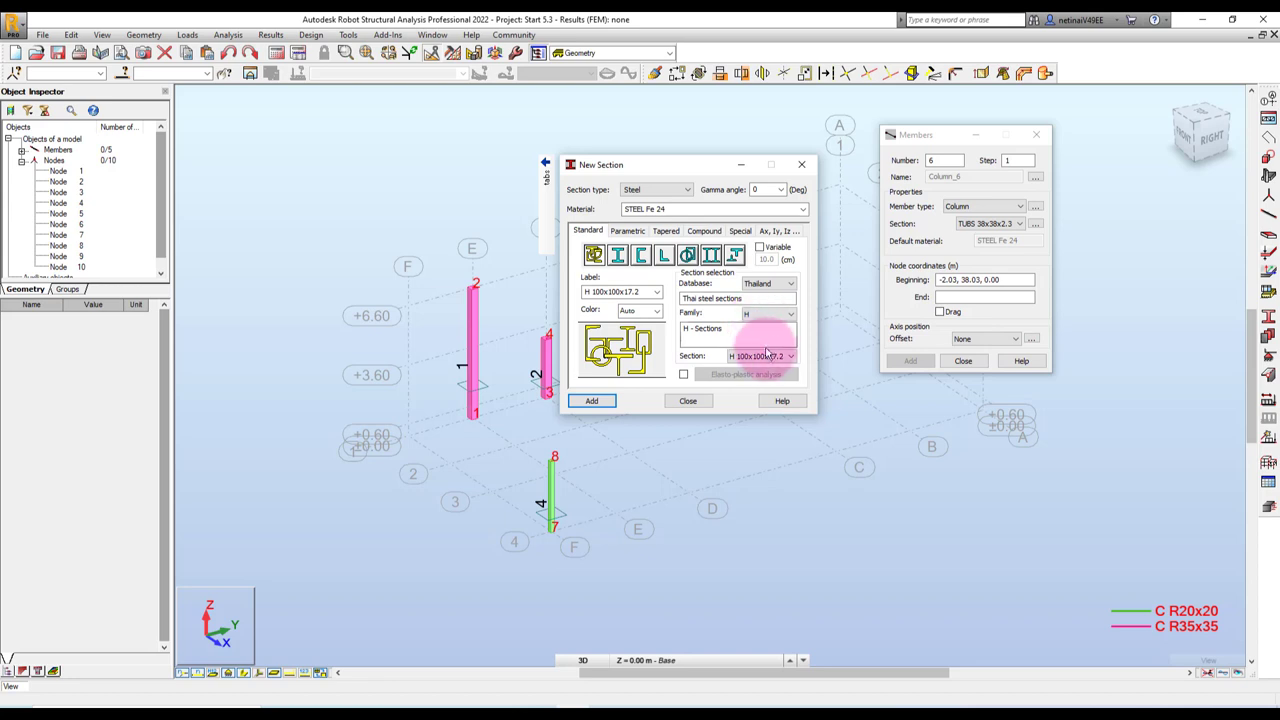
- Add H 250x250x72.4 and H 400x200x66 to the model's section list
left_click(786, 356)
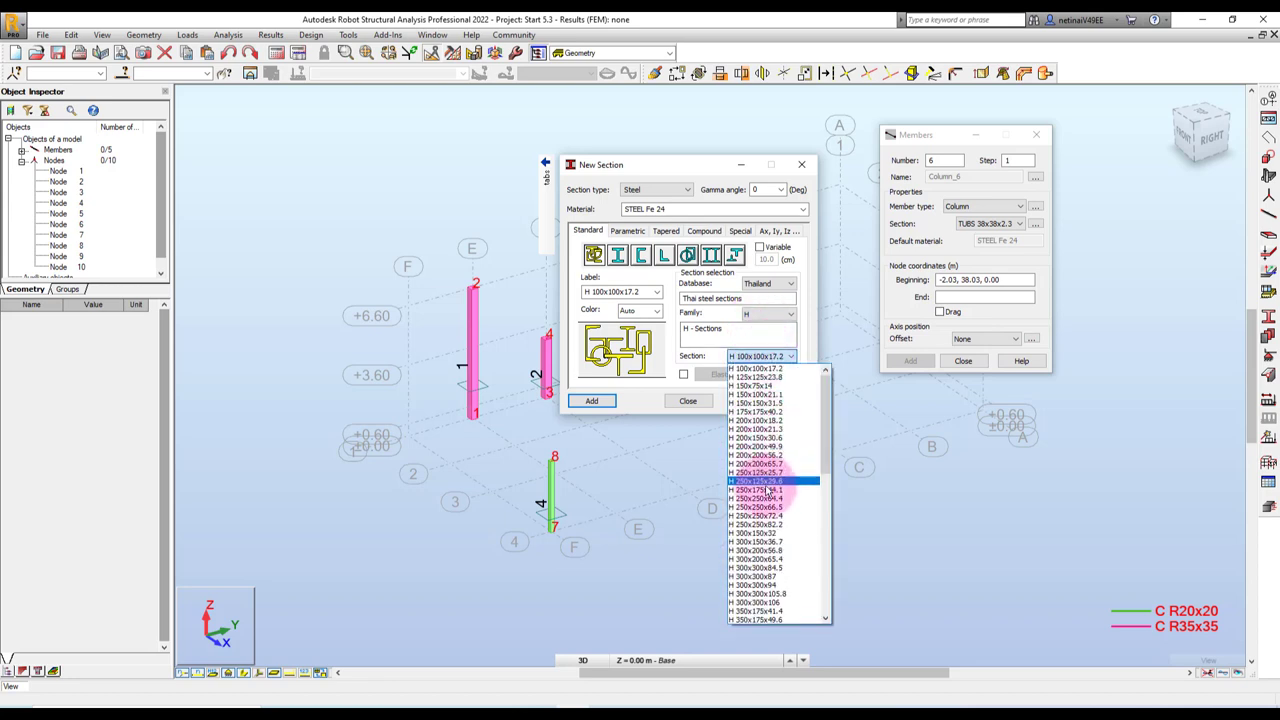
left_click(770, 516)
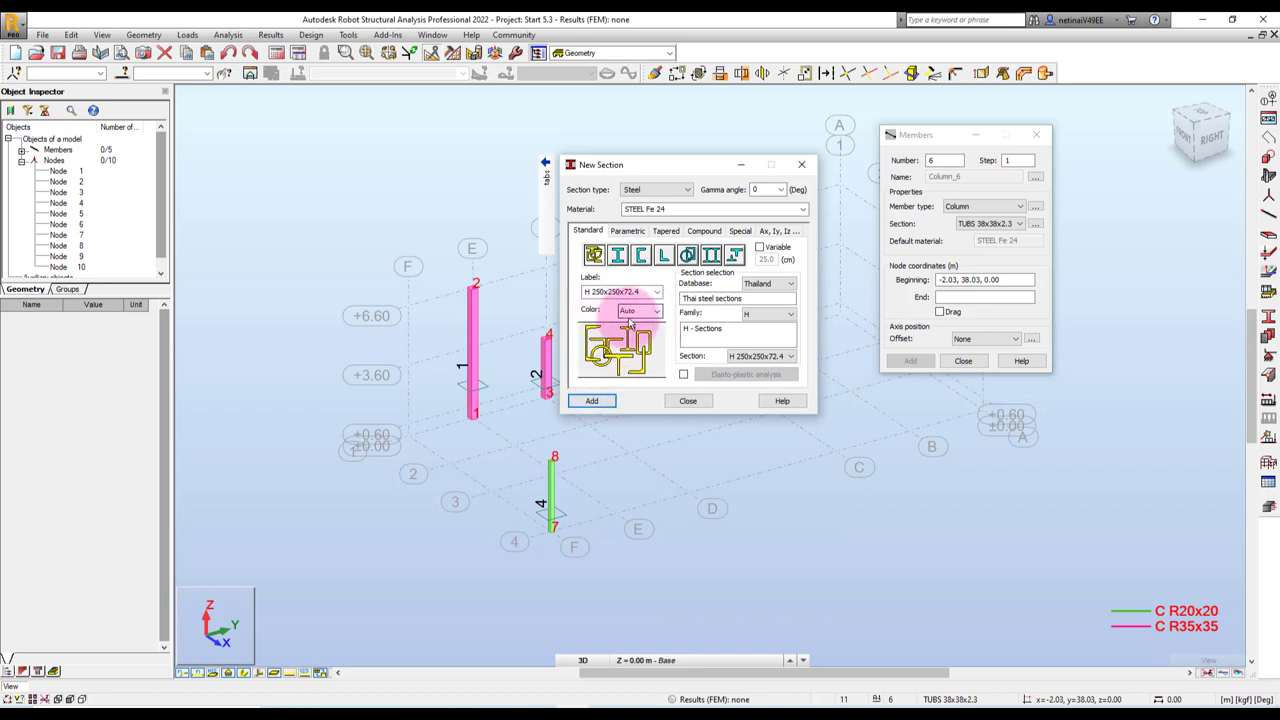
left_click(601, 401)
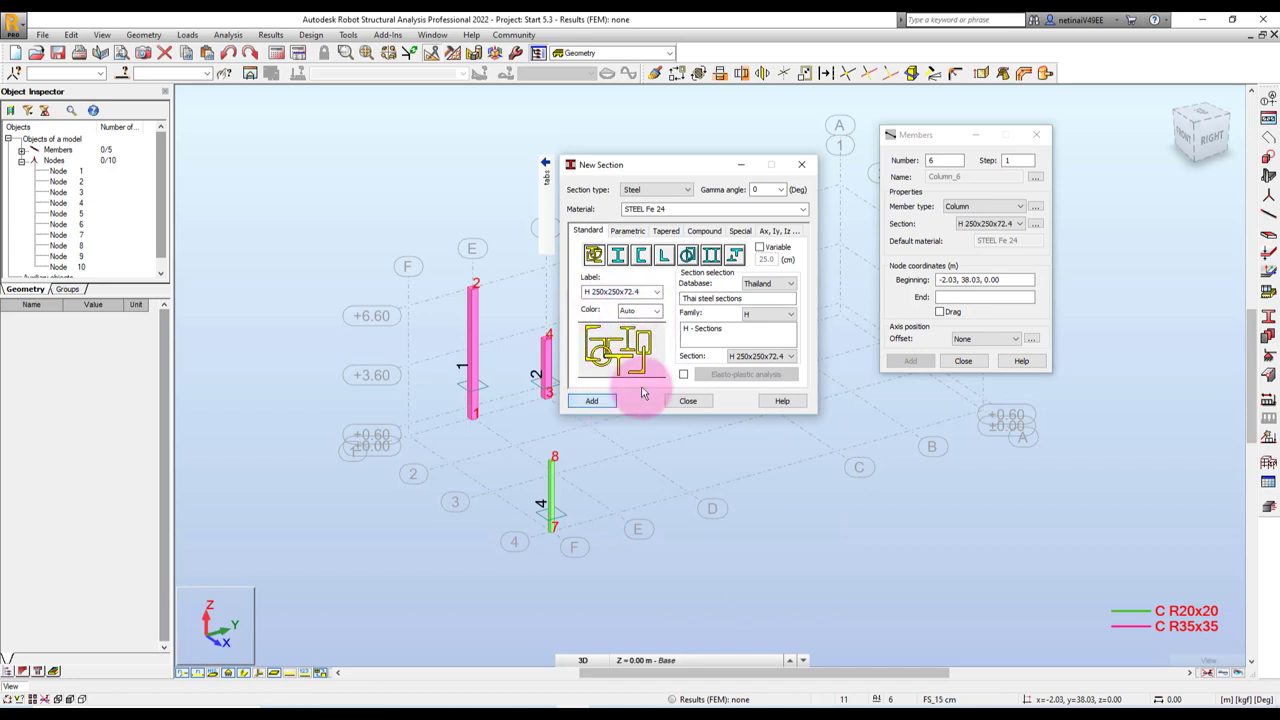
left_click(771, 357)
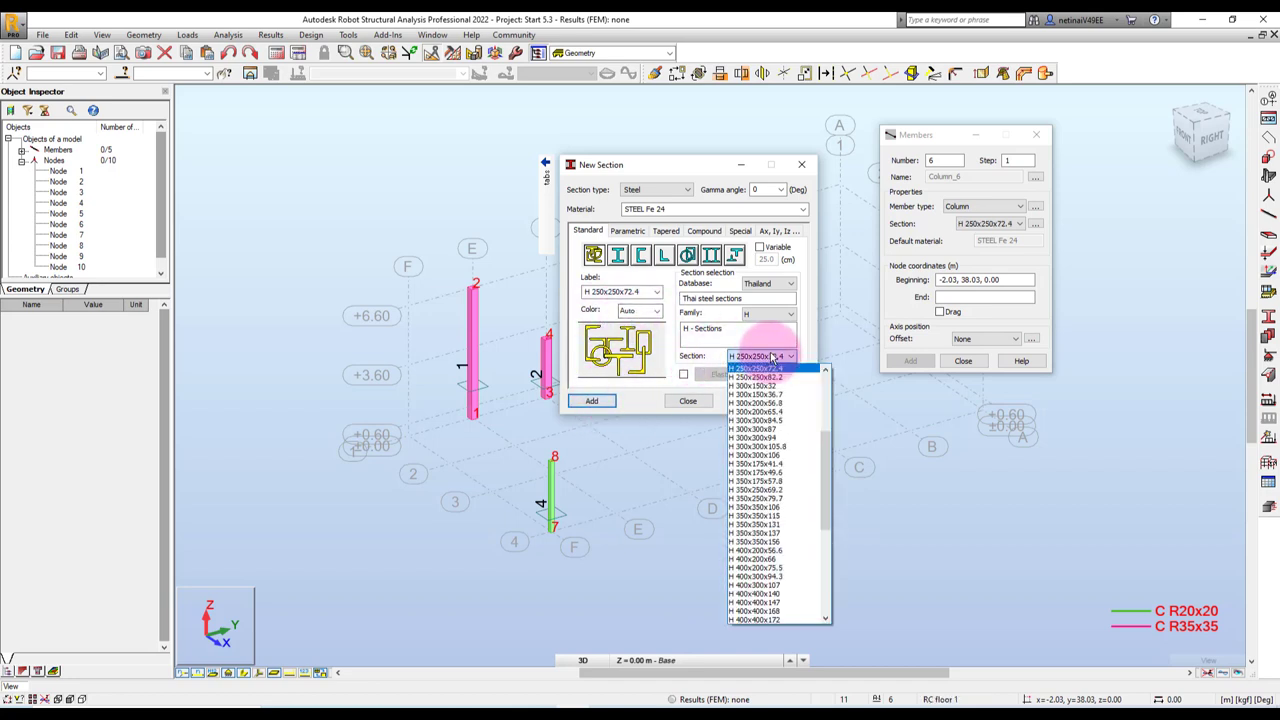
left_click(770, 560)
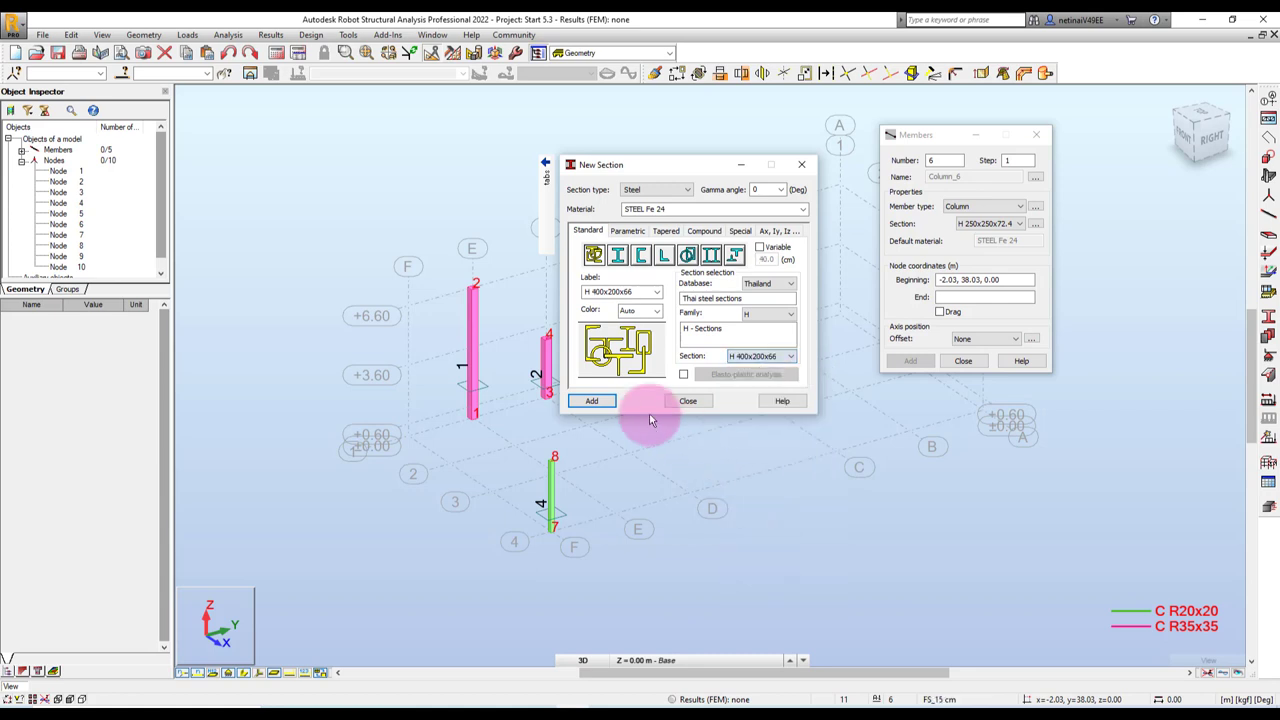
left_click(595, 401)
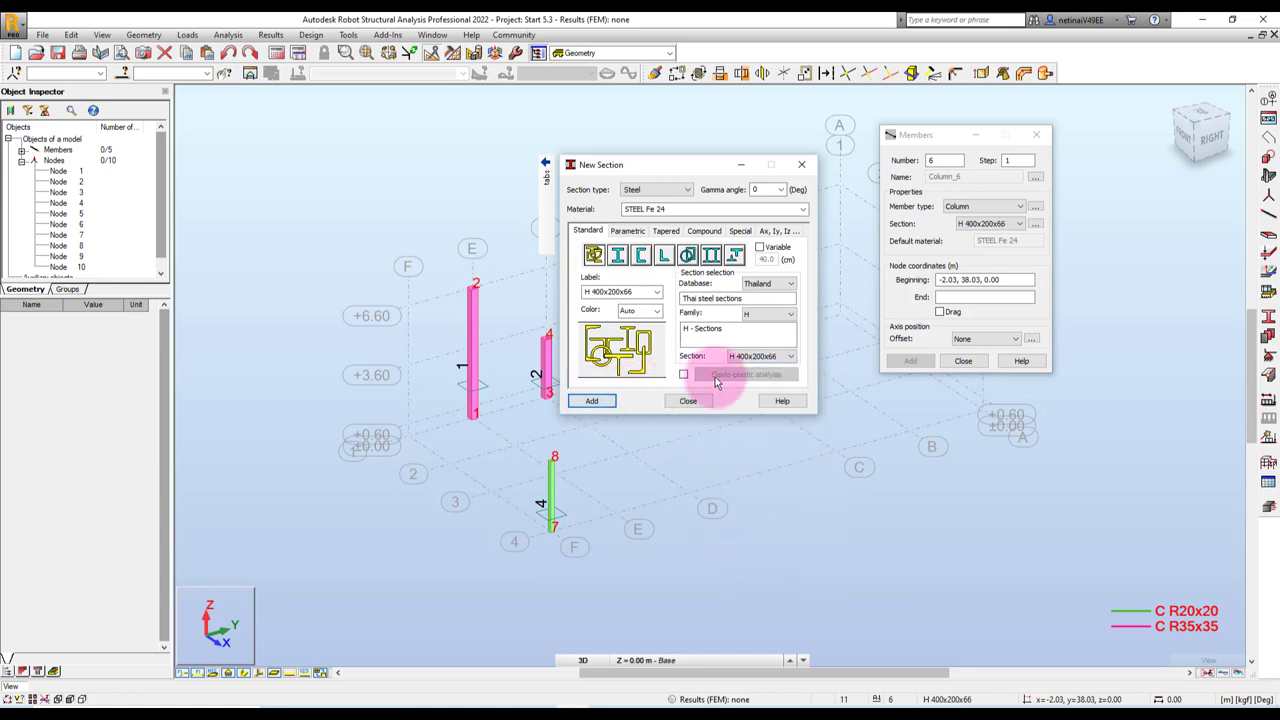
- Place two H 400x200x66 steel columns at grid points, one rising to 6.60 m
left_click(688, 400)
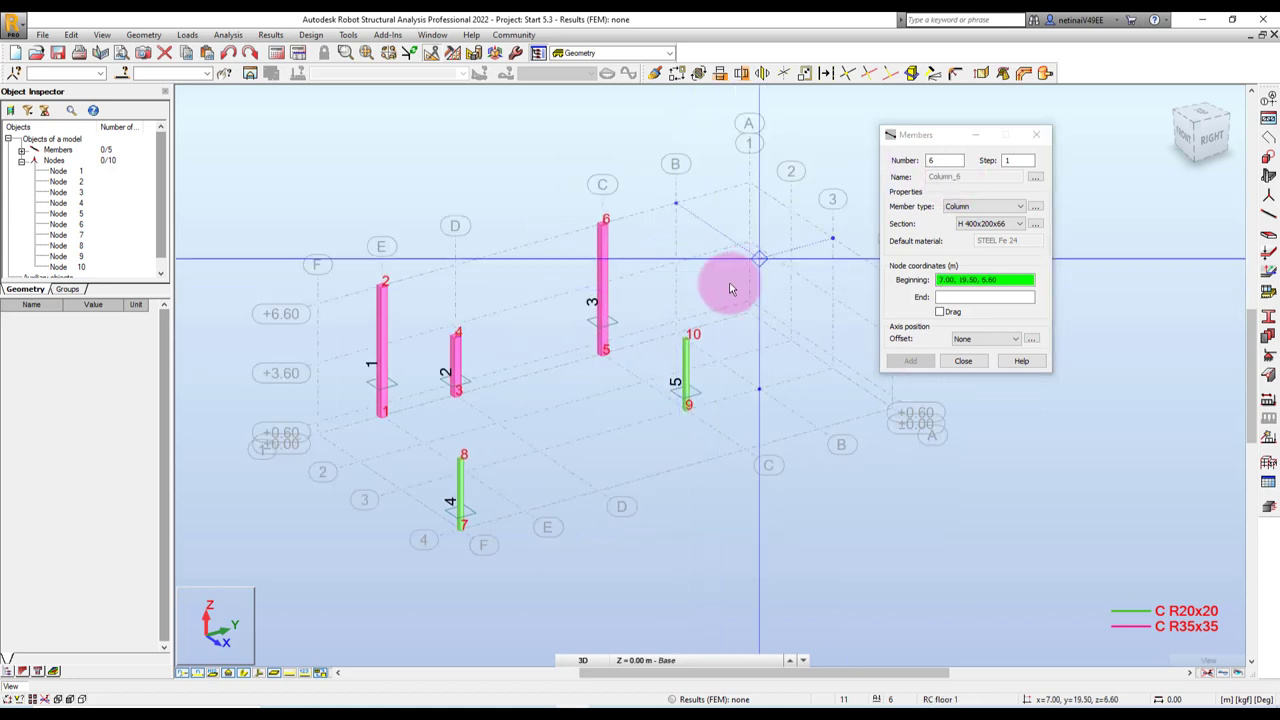
scroll(785, 294, "up", 2)
left_click(992, 228)
left_click(1000, 248)
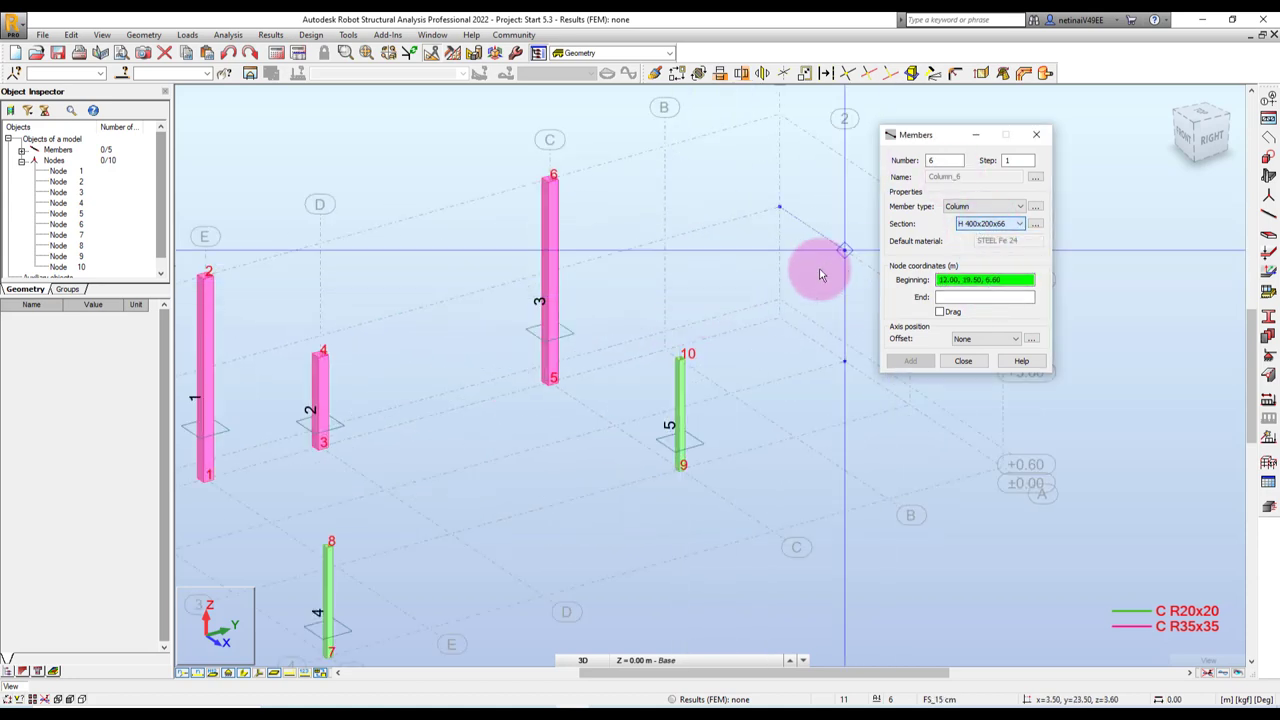
left_click(670, 352)
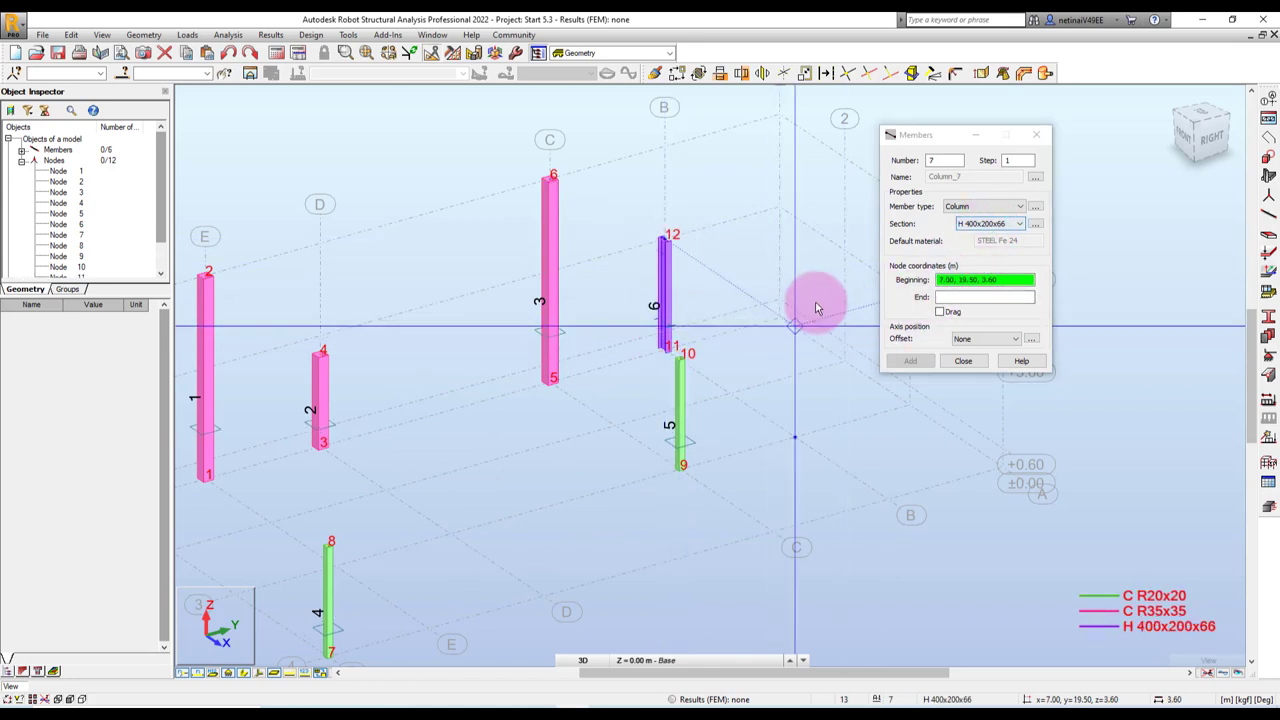
left_click(779, 318)
left_click(779, 116)
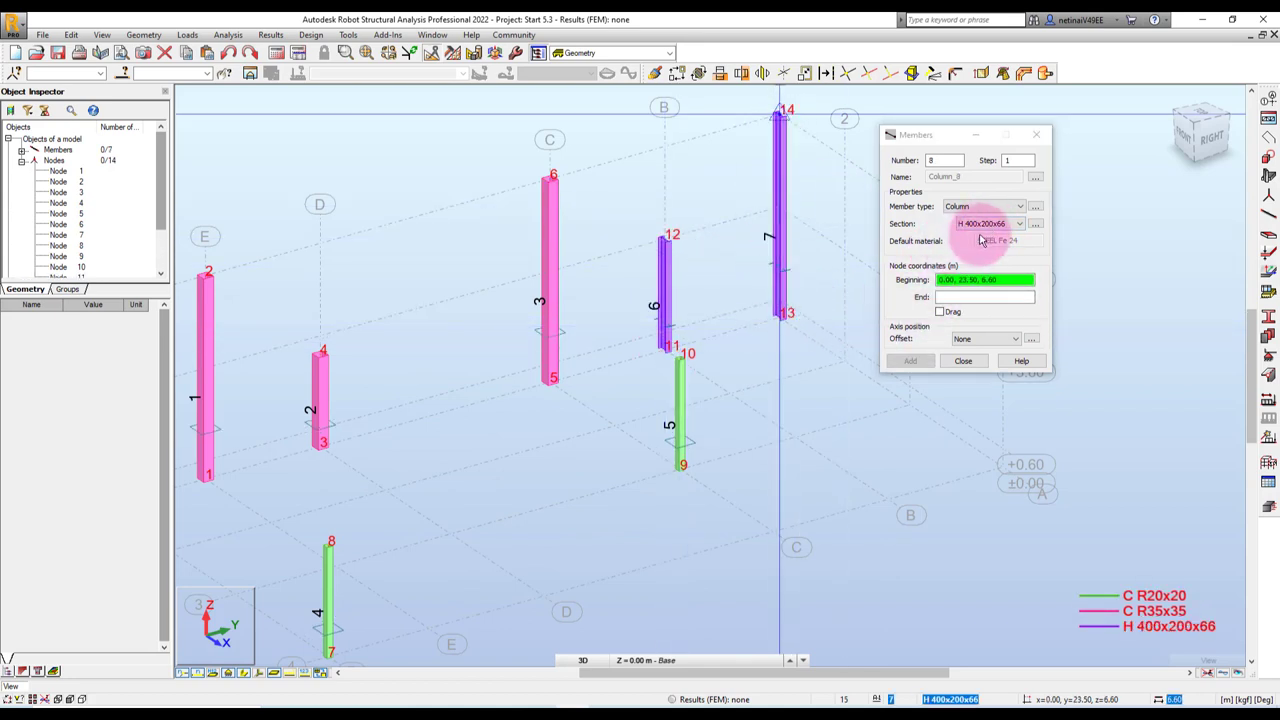
- Switch the section to H 250x250x72.4 and place one column at 7.00, 19.50
left_click(983, 224)
left_click(985, 235)
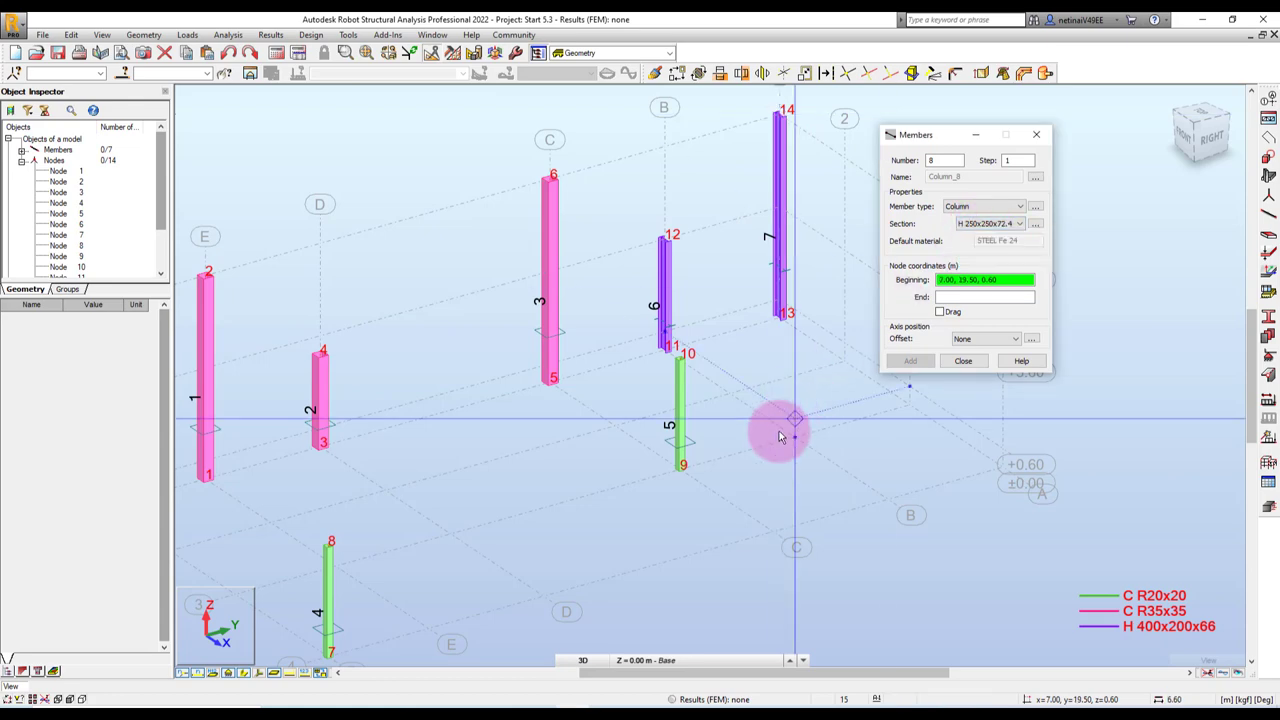
left_click(802, 376)
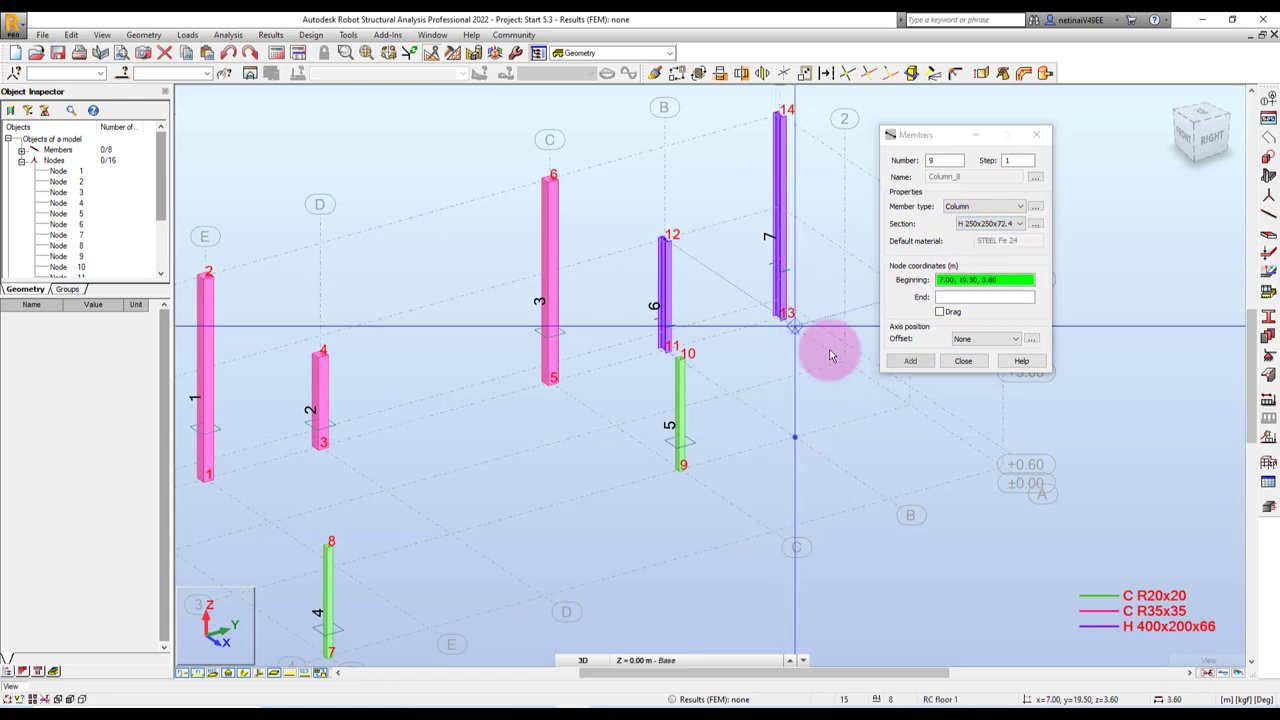
left_click(826, 350)
left_click(962, 361)
scroll(850, 320, "down", 2)
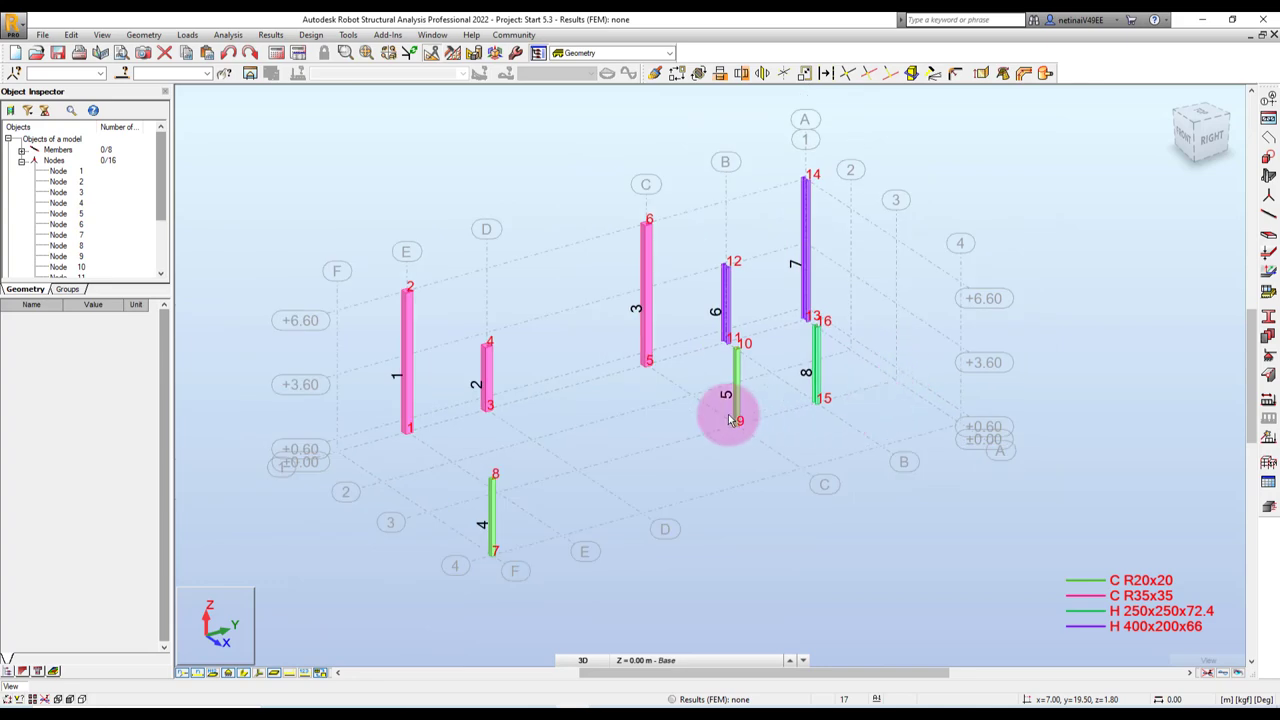
- Turn off node and member number labels and zoom in on the purple columns
left_click(197, 674)
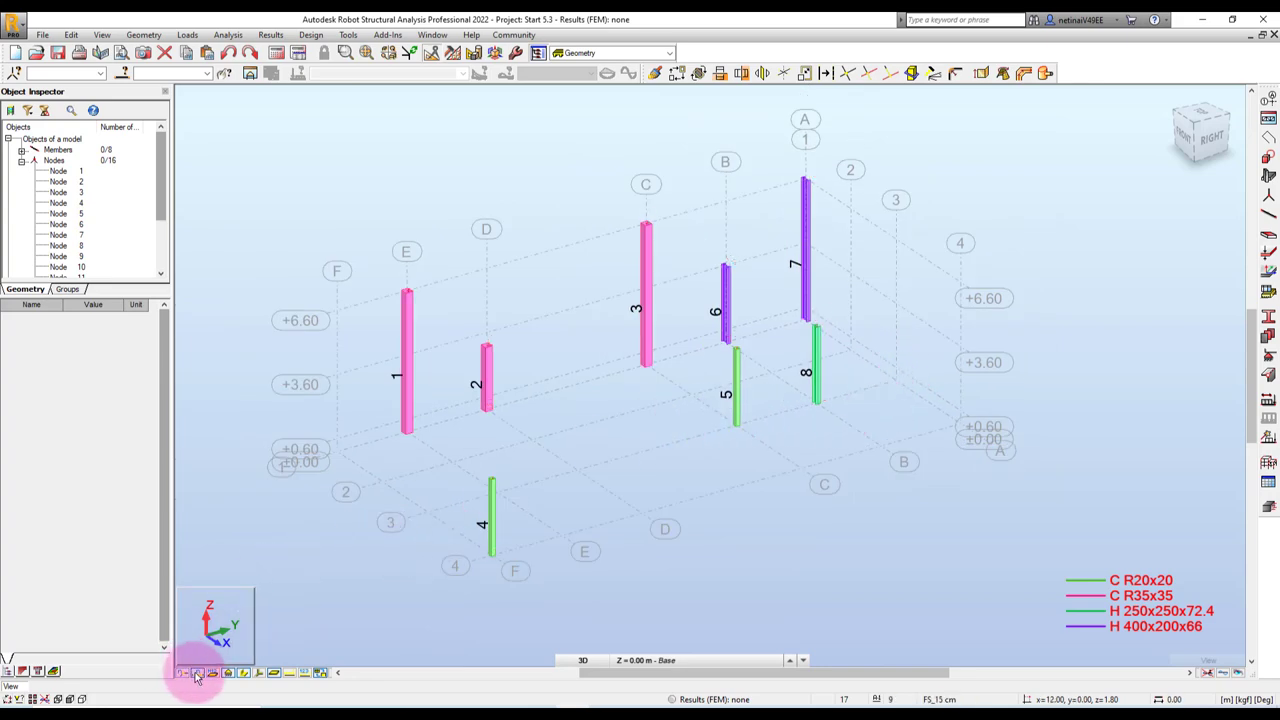
left_click(197, 676)
left_click(785, 530)
scroll(737, 351, "up", 2)
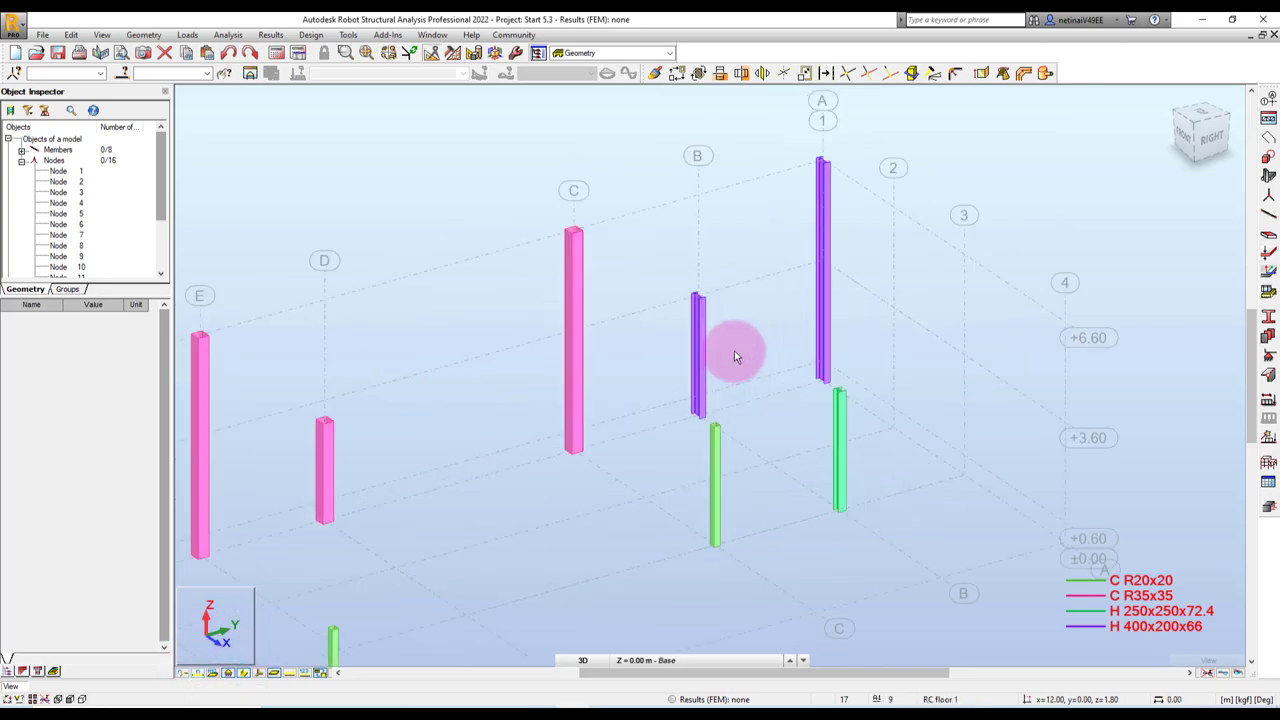
scroll(731, 428, "up", 2)
scroll(734, 405, "up", 1)
scroll(740, 428, "up", 1)
scroll(694, 423, "up", 1)
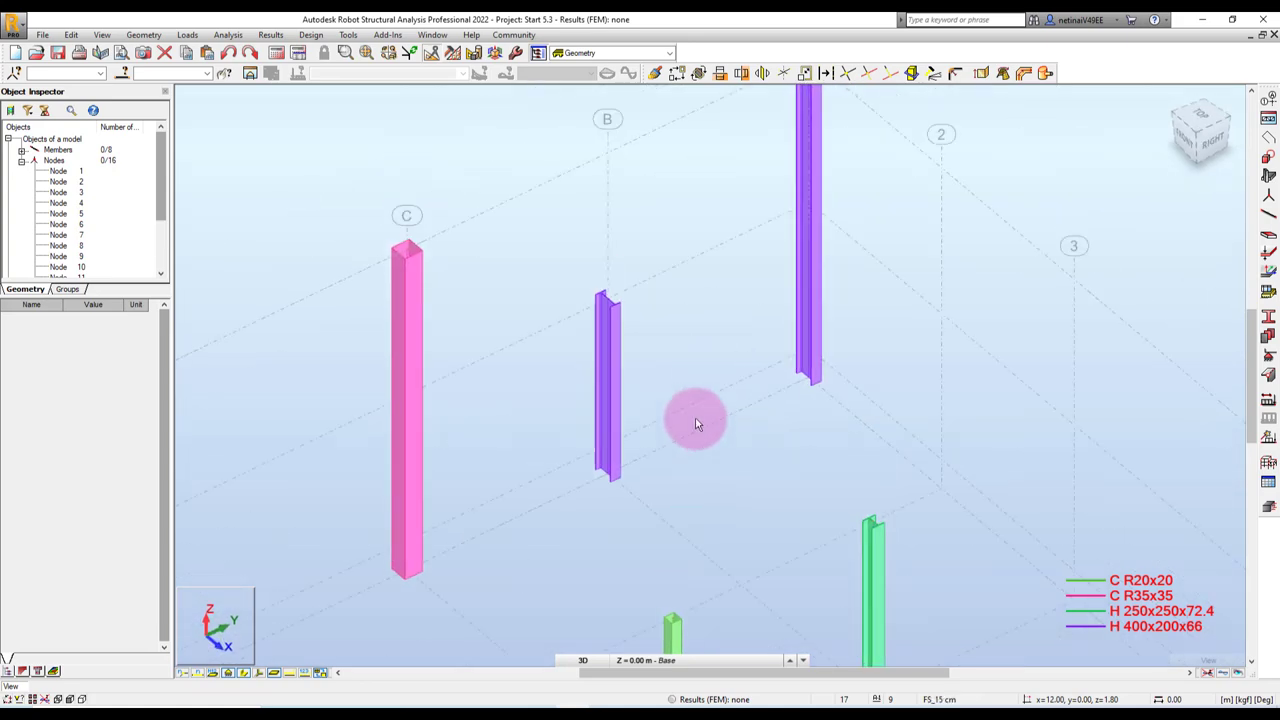
scroll(597, 266, "up", 3)
scroll(628, 323, "up", 2)
scroll(640, 315, "down", 3)
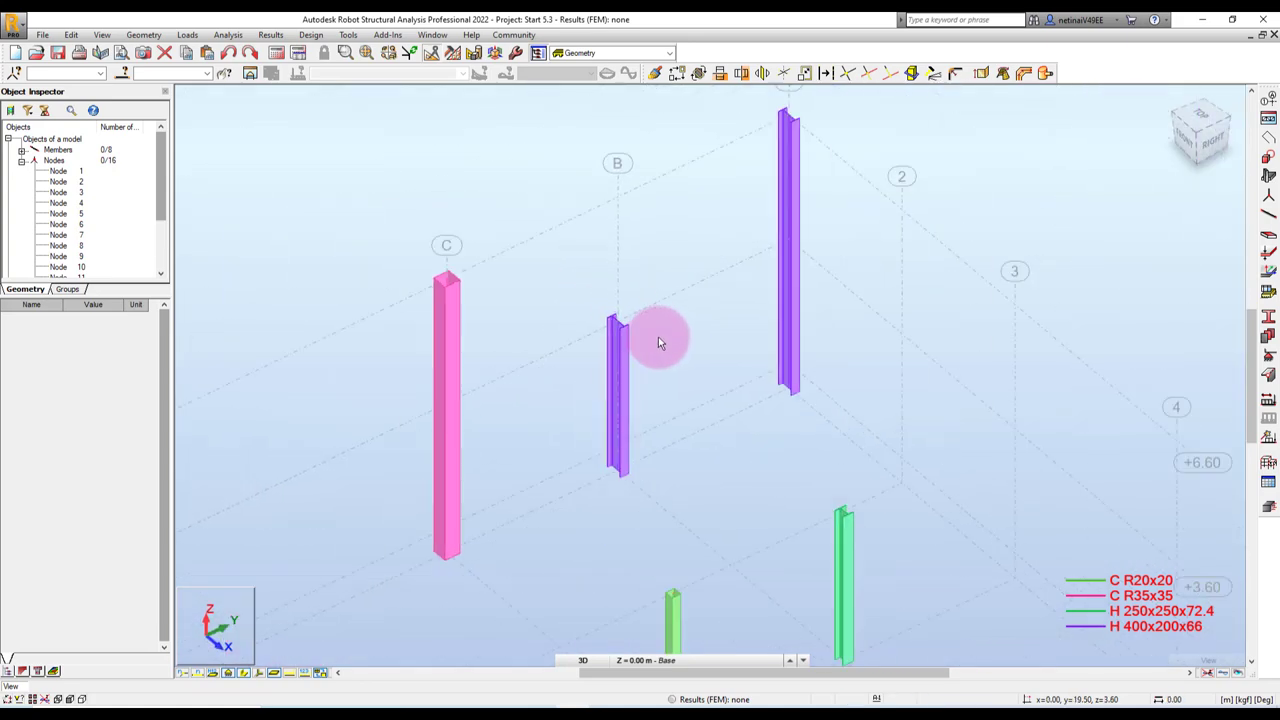
scroll(670, 350, "down", 1)
scroll(651, 290, "up", 1)
scroll(598, 305, "up", 1)
scroll(610, 330, "up", 1)
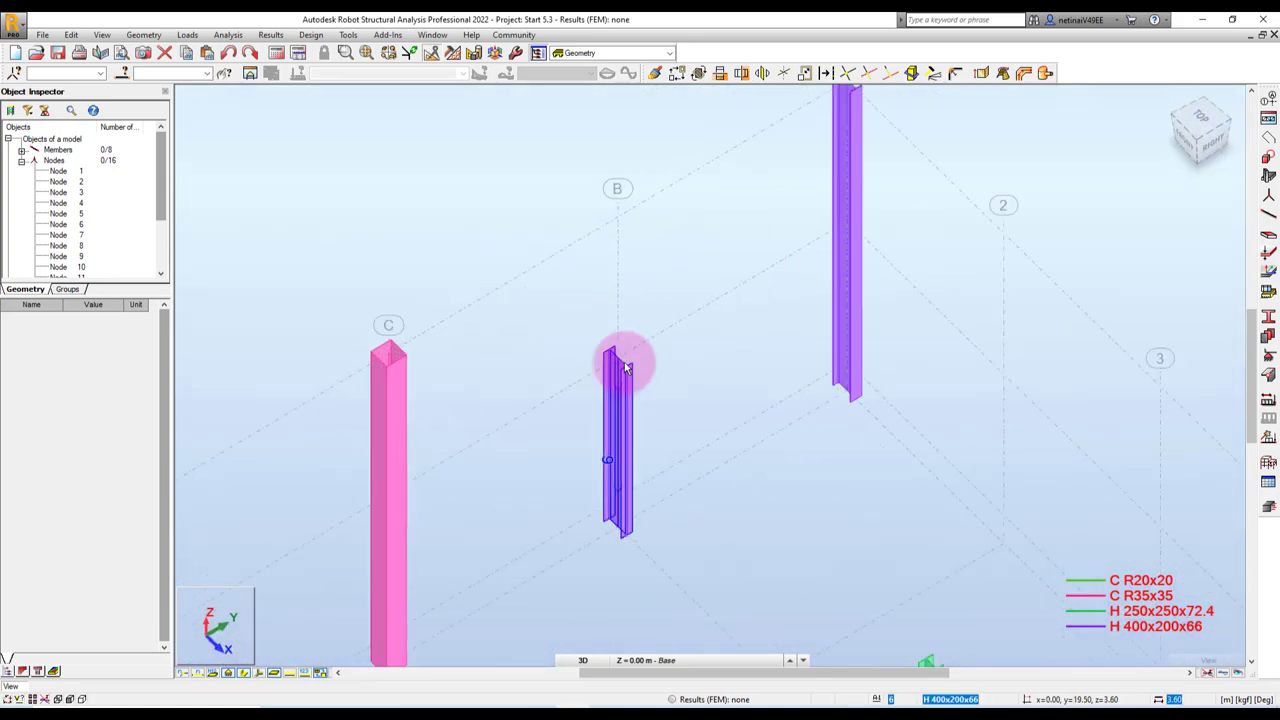
middle_click_drag(686, 380, 629, 337)
scroll(633, 334, "down", 2)
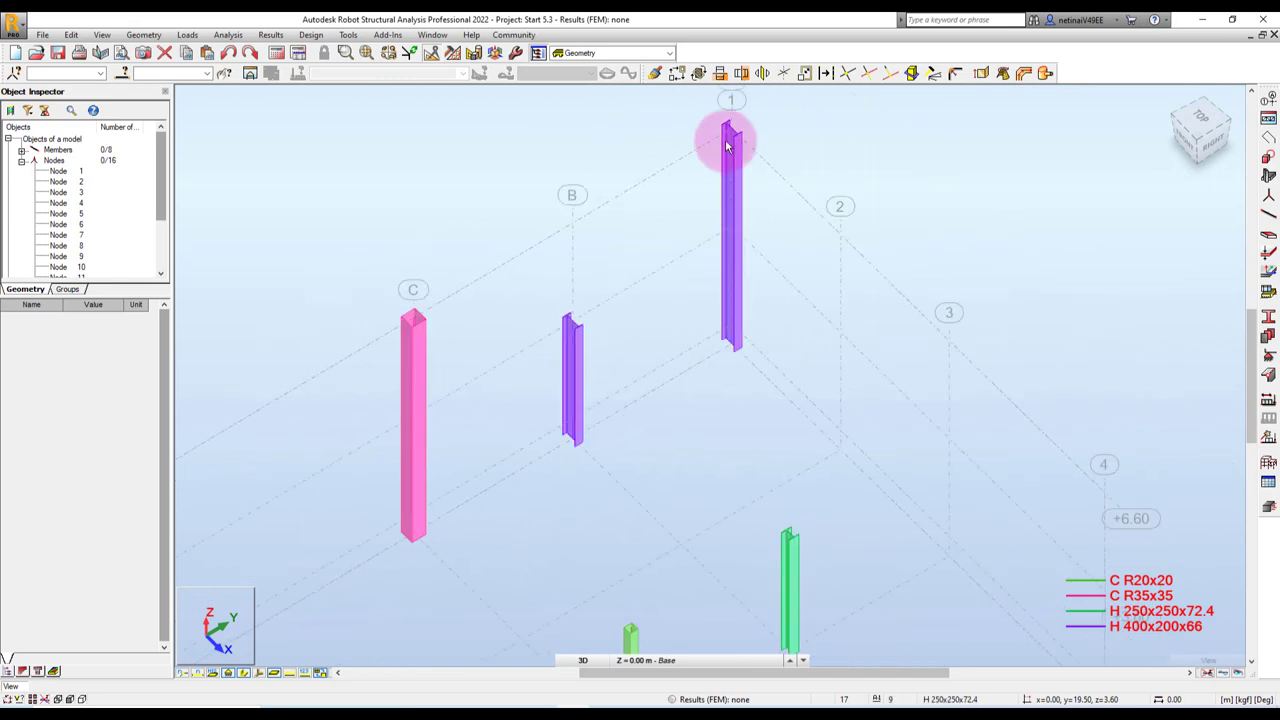
middle_click_drag(815, 155, 486, 333)
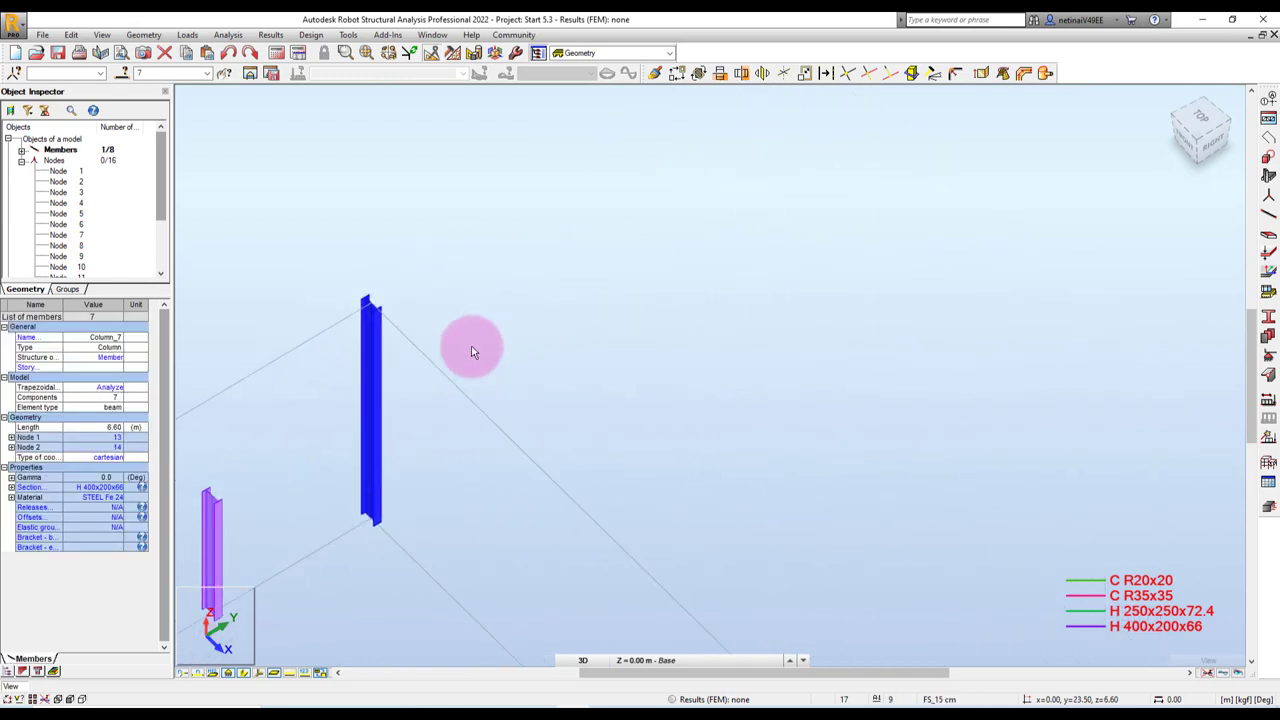
left_click(11, 478)
left_click(110, 497)
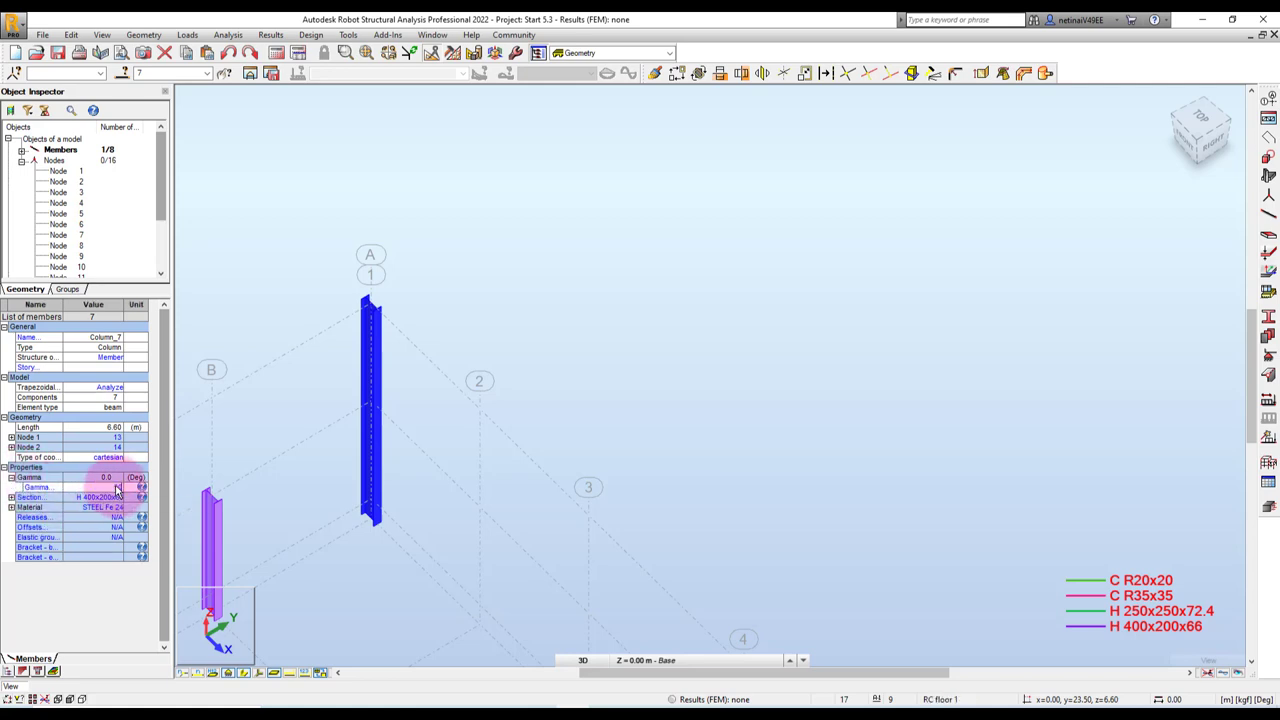
type("90")
left_click(566, 316)
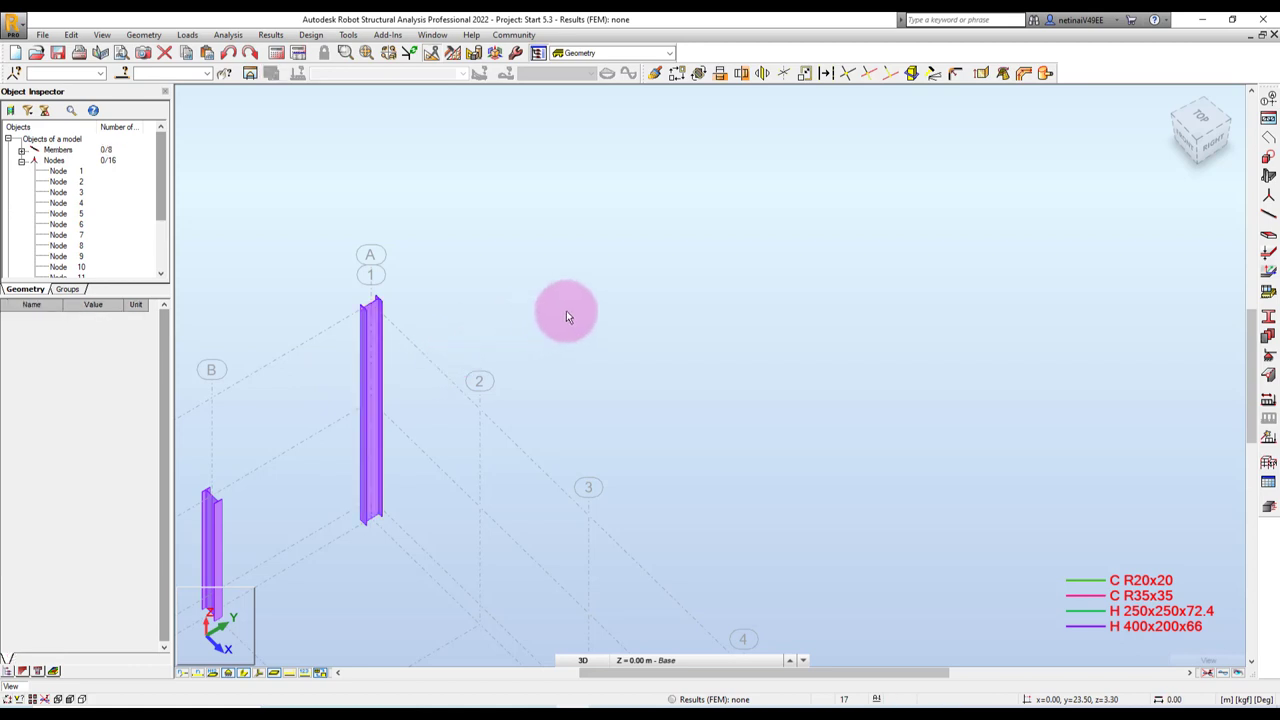
scroll(566, 316, "down", 3)
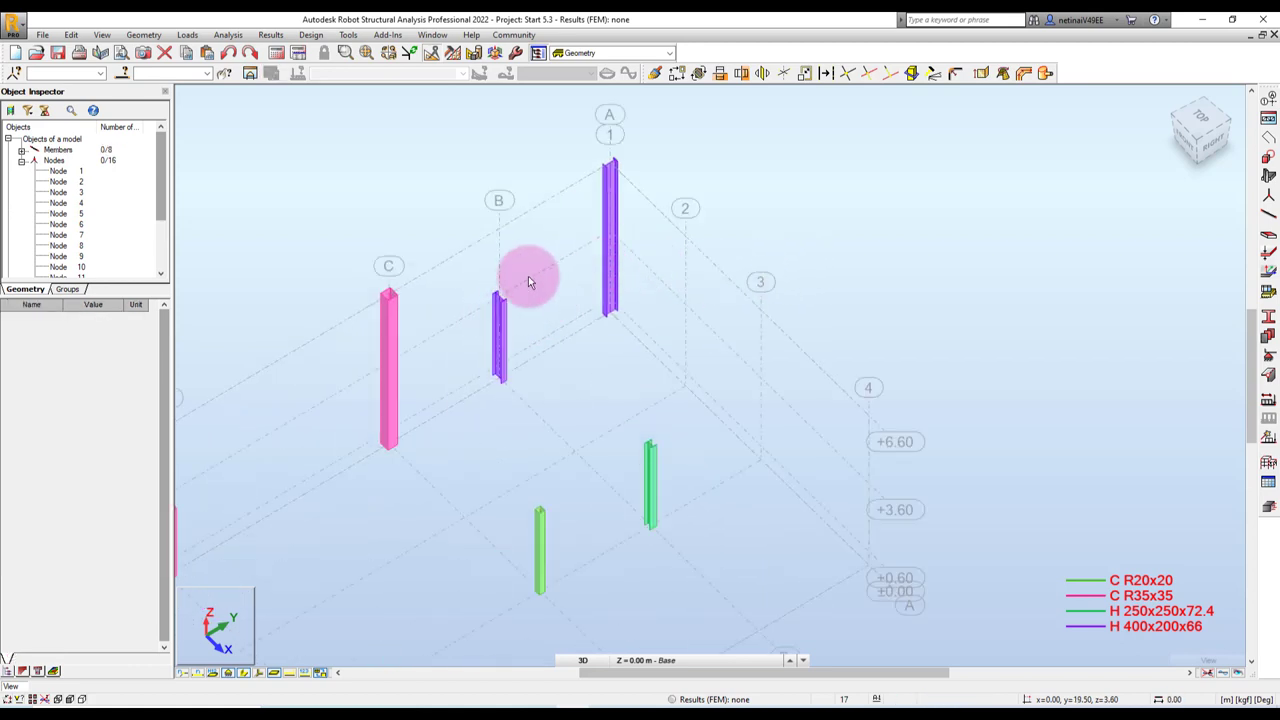
scroll(528, 276, "up", 2)
left_click(485, 330)
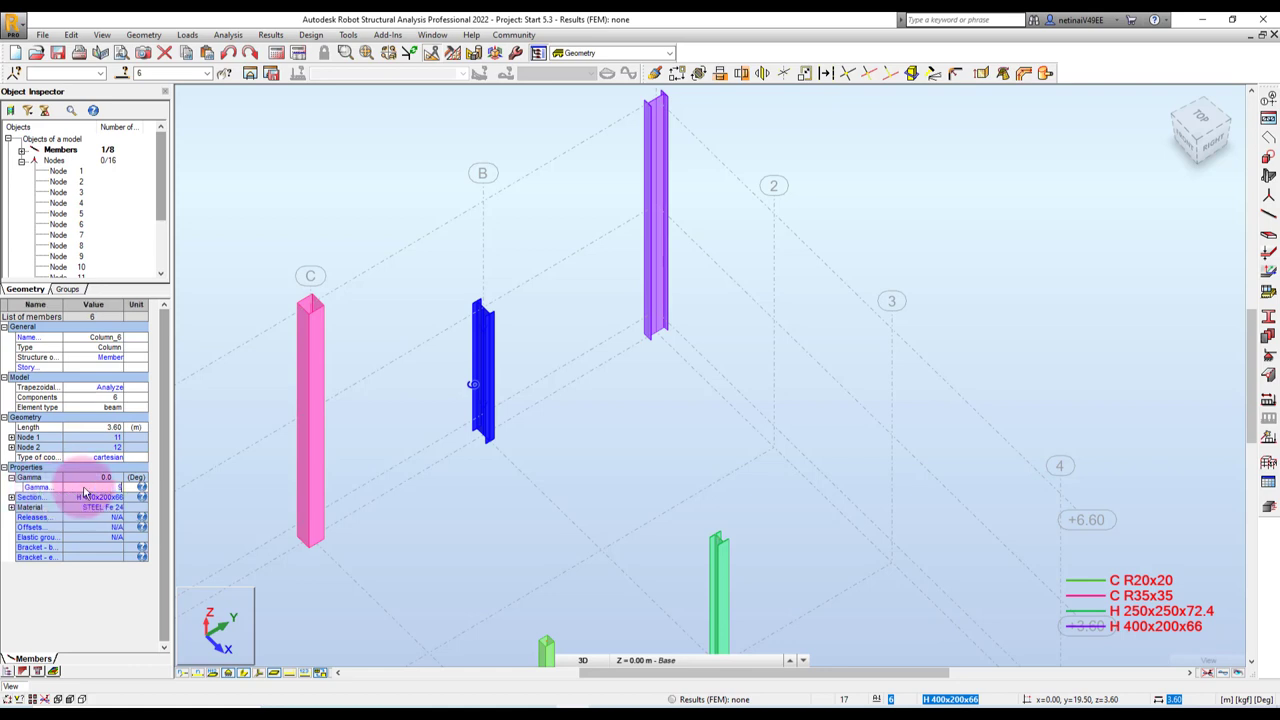
left_click(86, 493)
left_click(651, 535)
left_click(661, 485)
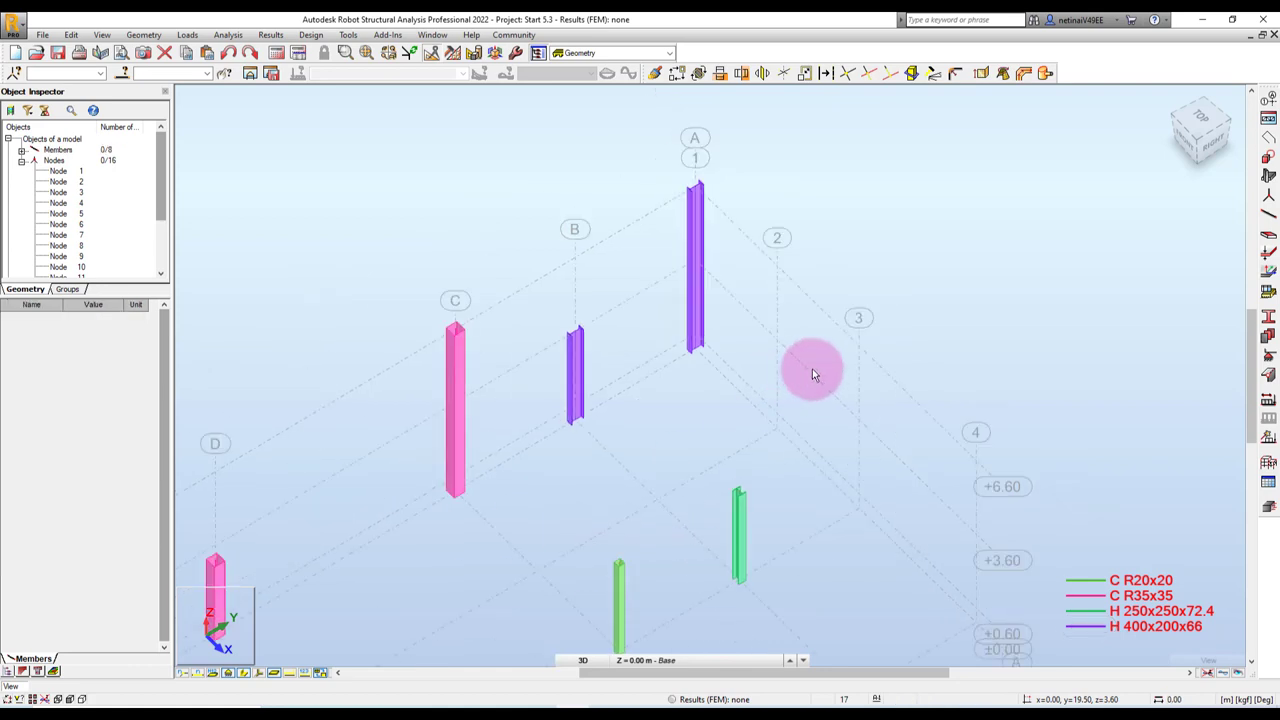
scroll(812, 368, "down", 3)
mouse_move(832, 495)
middle_mouse_down("shift")
mouse_move(811, 467)
mouse_move(771, 514)
mouse_move(615, 482)
middle_mouse_up("shift")
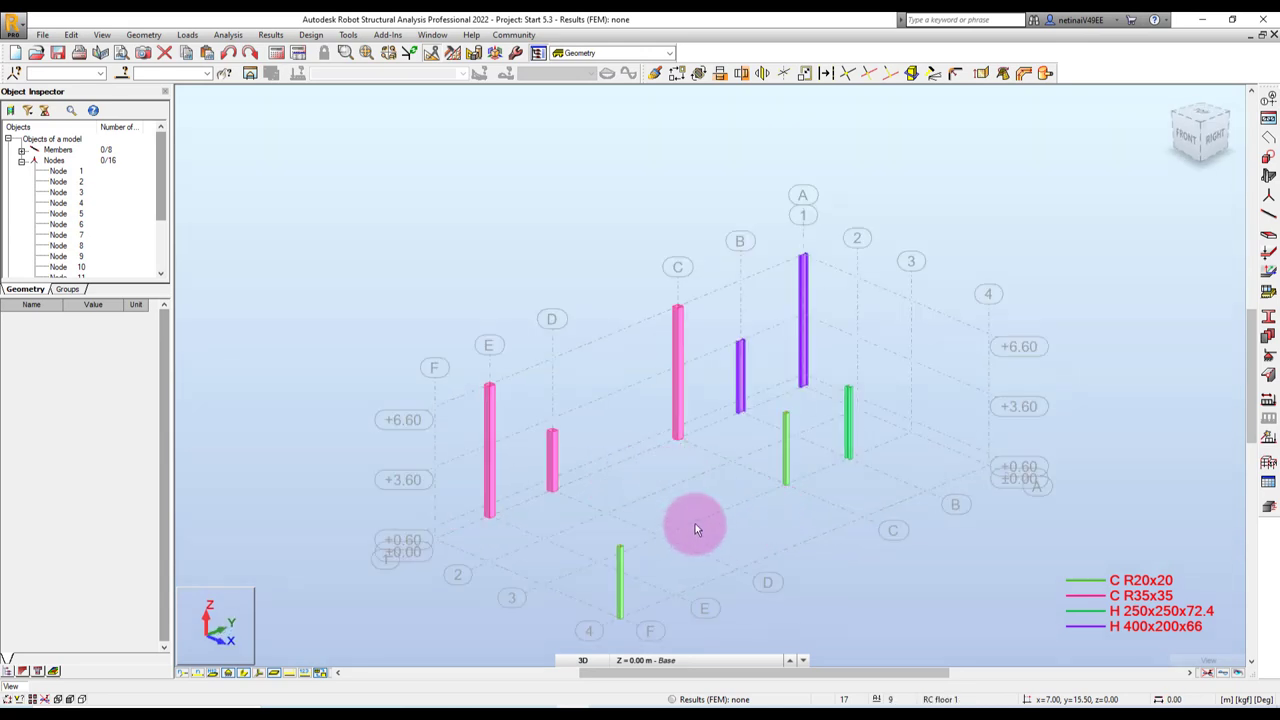
middle_click_drag(695, 523, 693, 509)
scroll(615, 518, "up", 2)
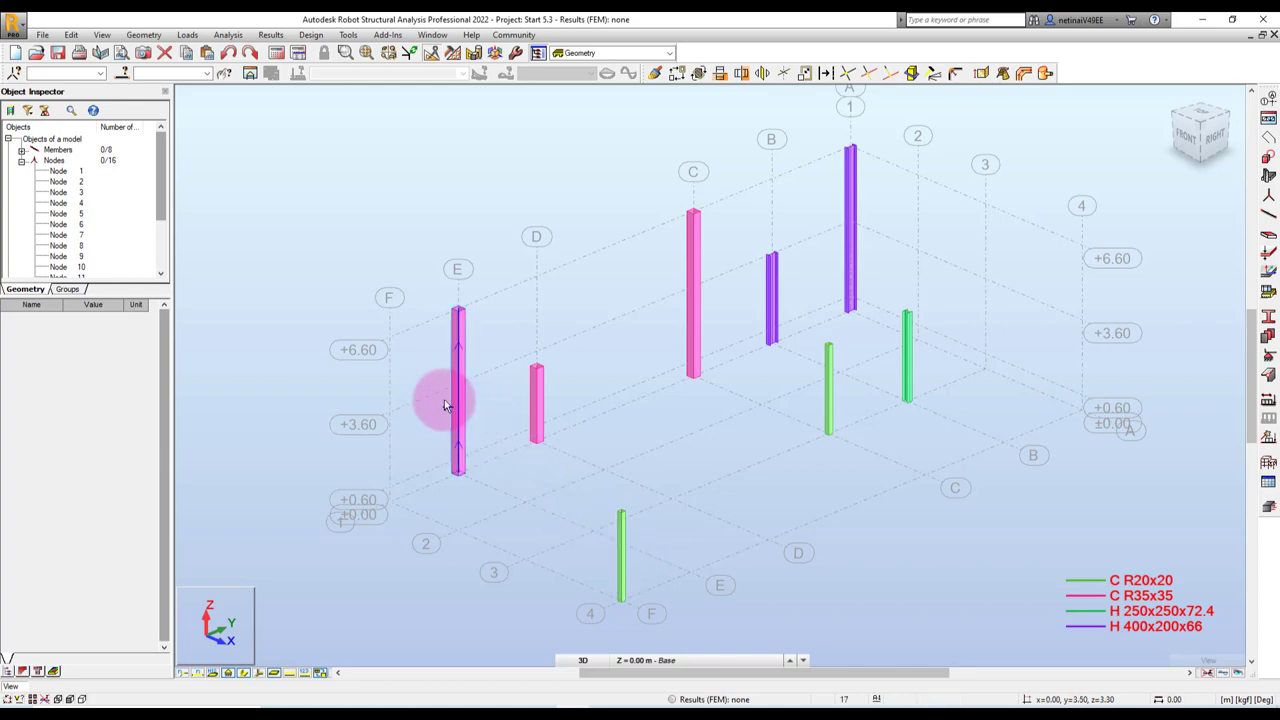
scroll(645, 568, "up", 2)
middle_click_drag(655, 565, 550, 468)
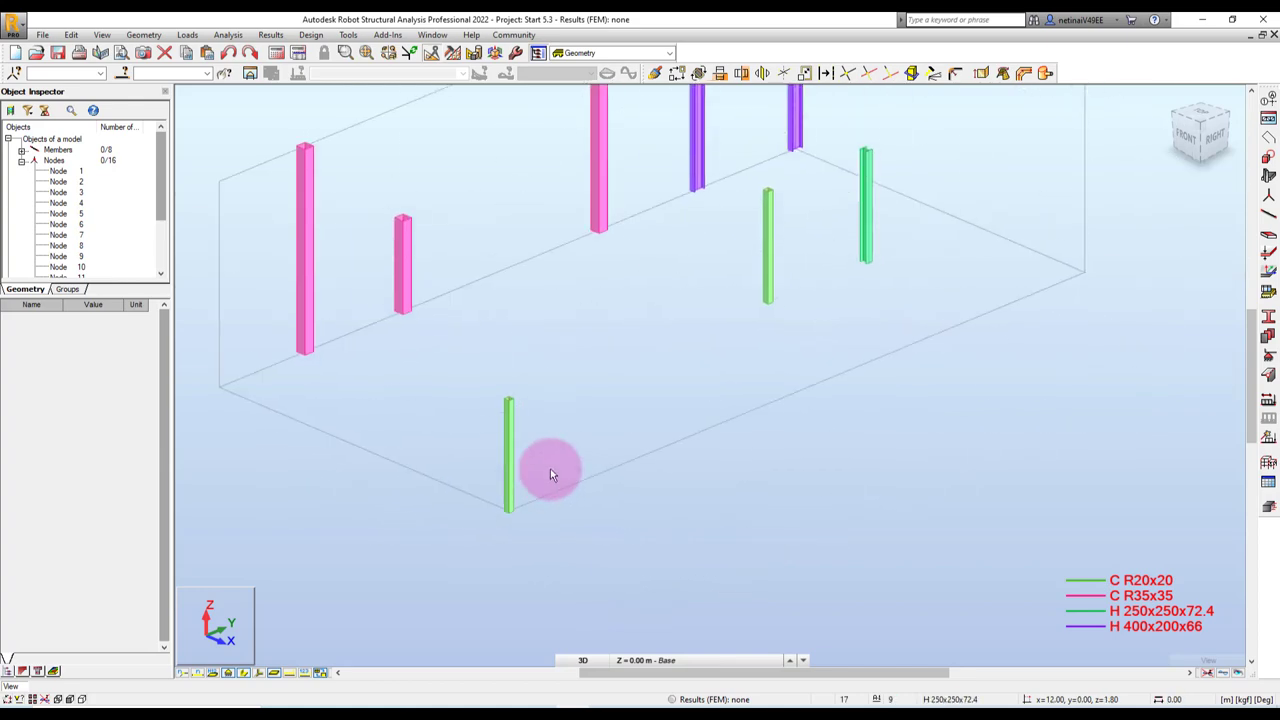
- Give the front green column section C R35x35 with material CONCR_280 ksc
left_click(512, 428)
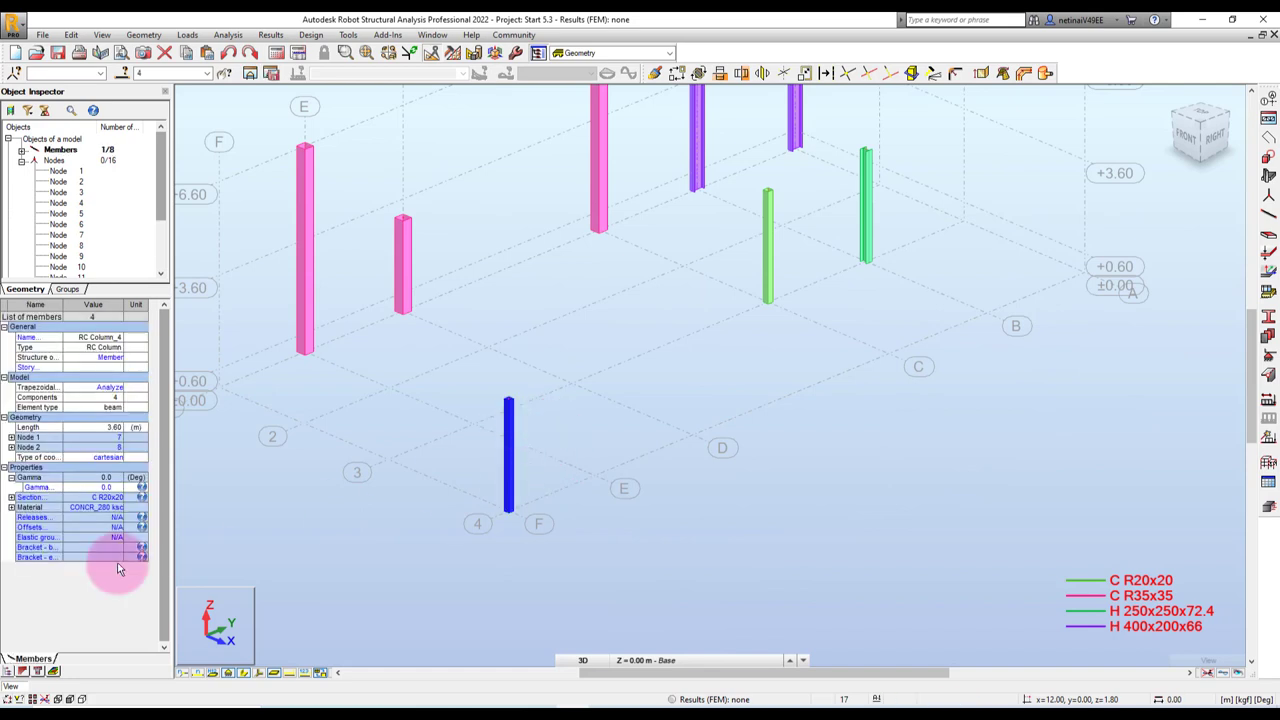
left_click(113, 498)
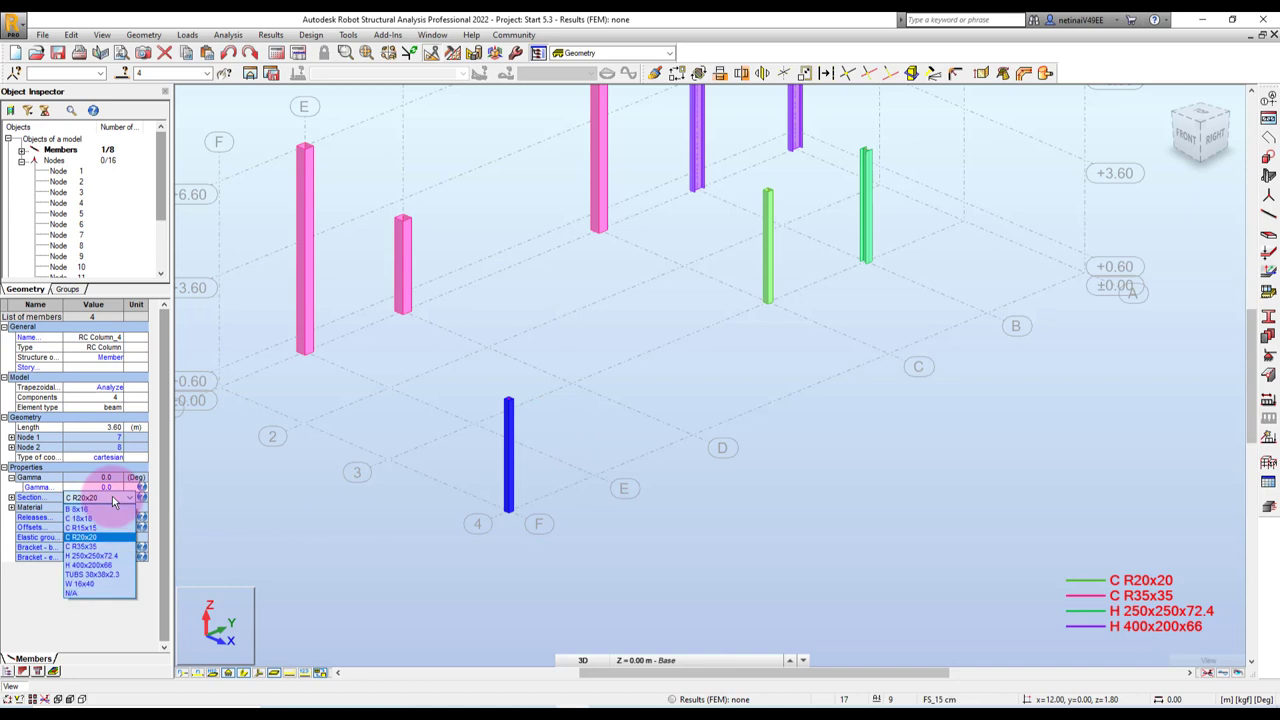
left_click(82, 547)
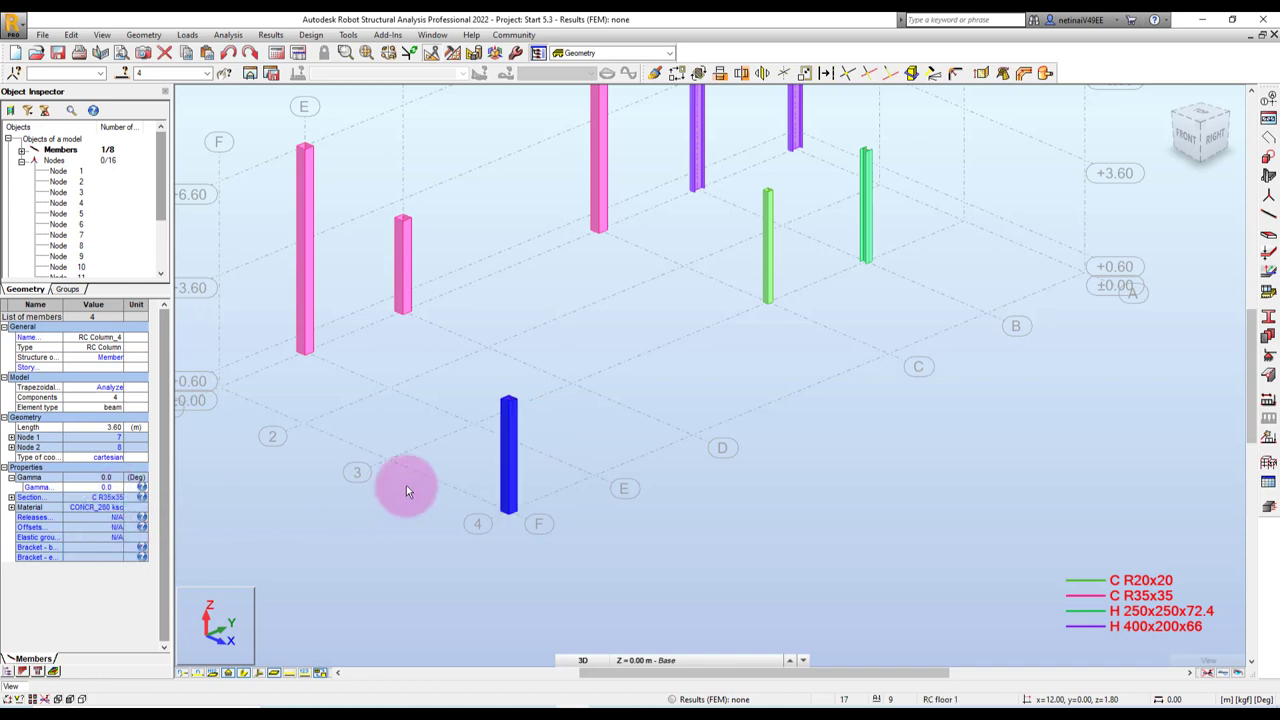
left_click(107, 508)
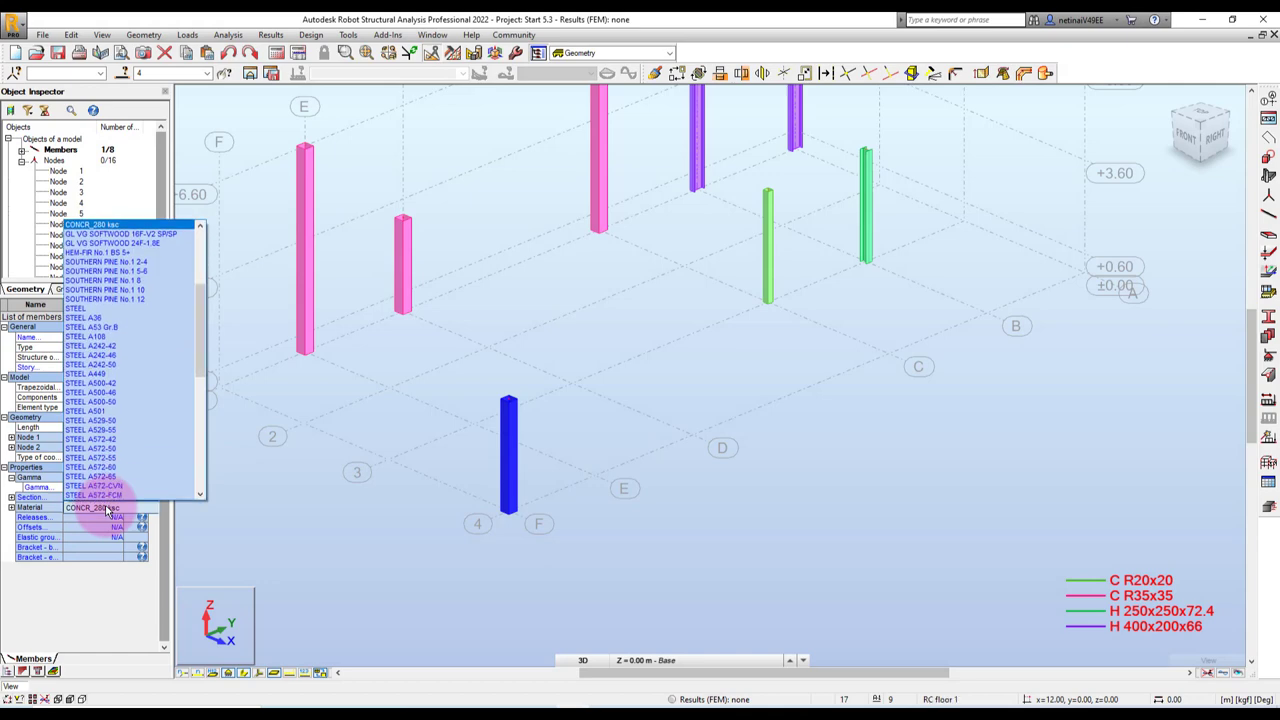
left_click(373, 537)
left_click(790, 505)
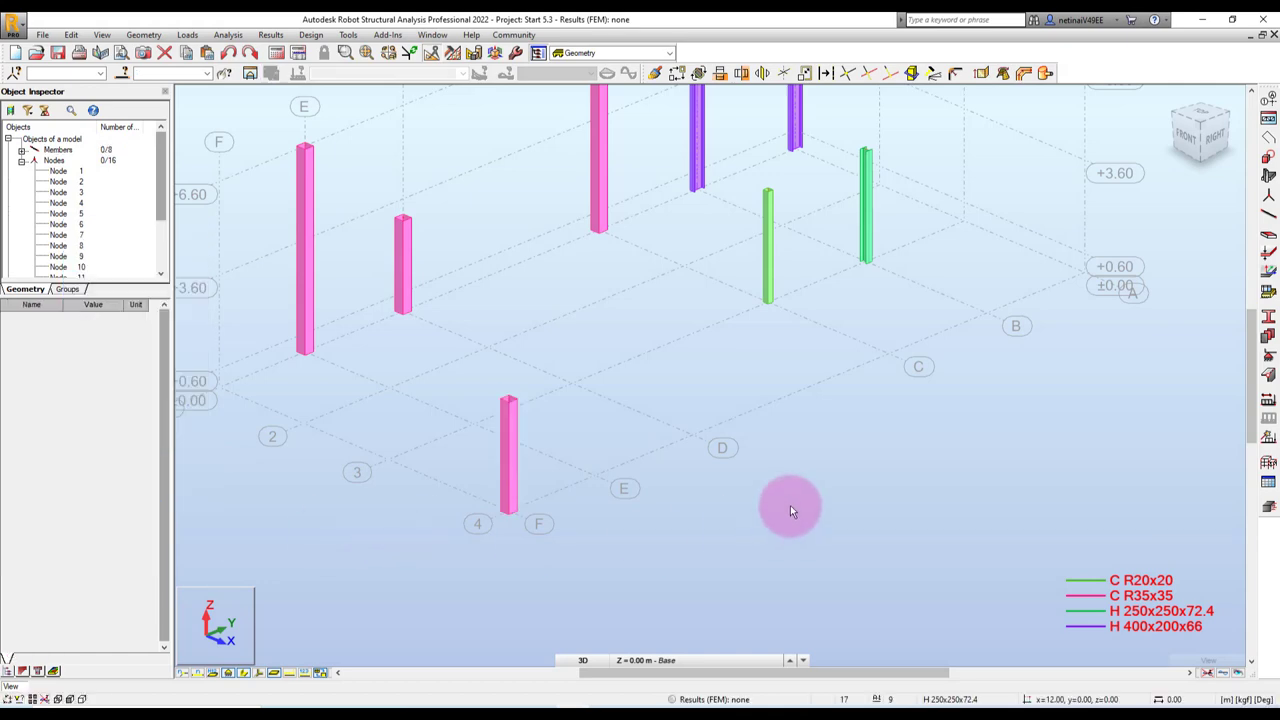
scroll(764, 540, "down", 3)
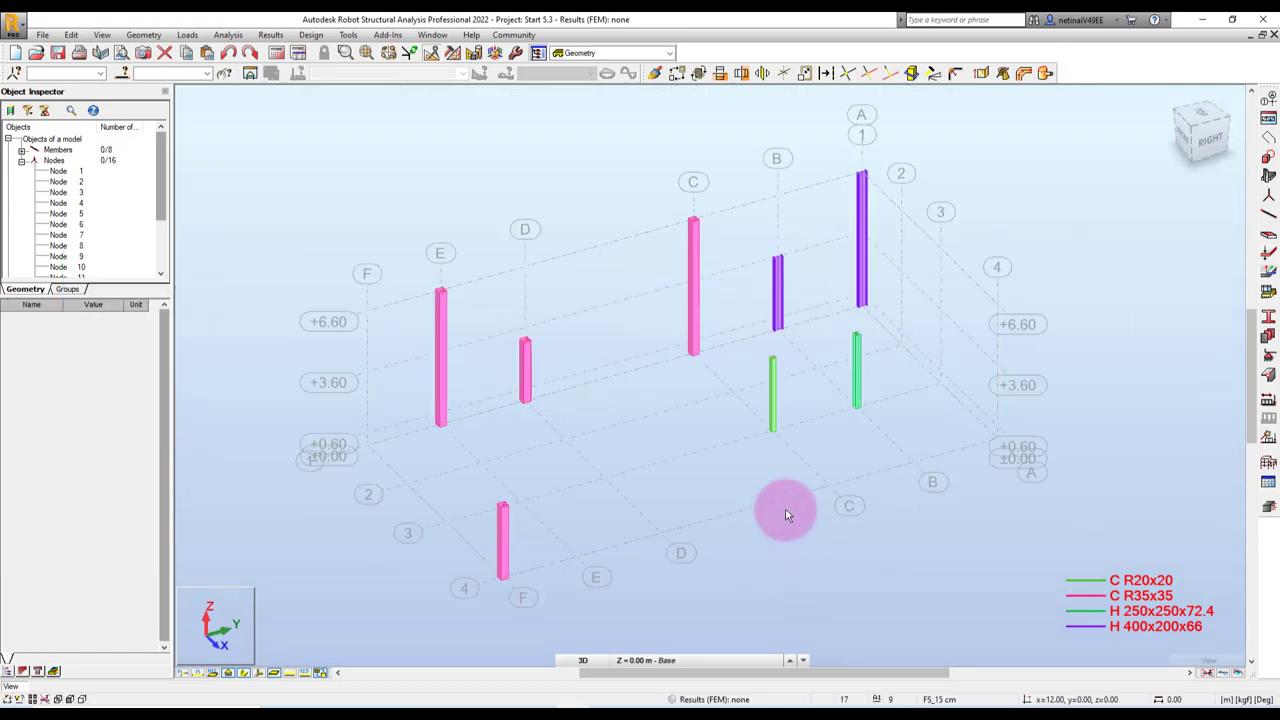
scroll(766, 402, "up", 5)
mouse_move(826, 376)
middle_mouse_down()
mouse_move(754, 463)
mouse_move(971, 463)
middle_mouse_up()
- Change the tall grid-E column's section to steel H 400x200x66
left_click(442, 364)
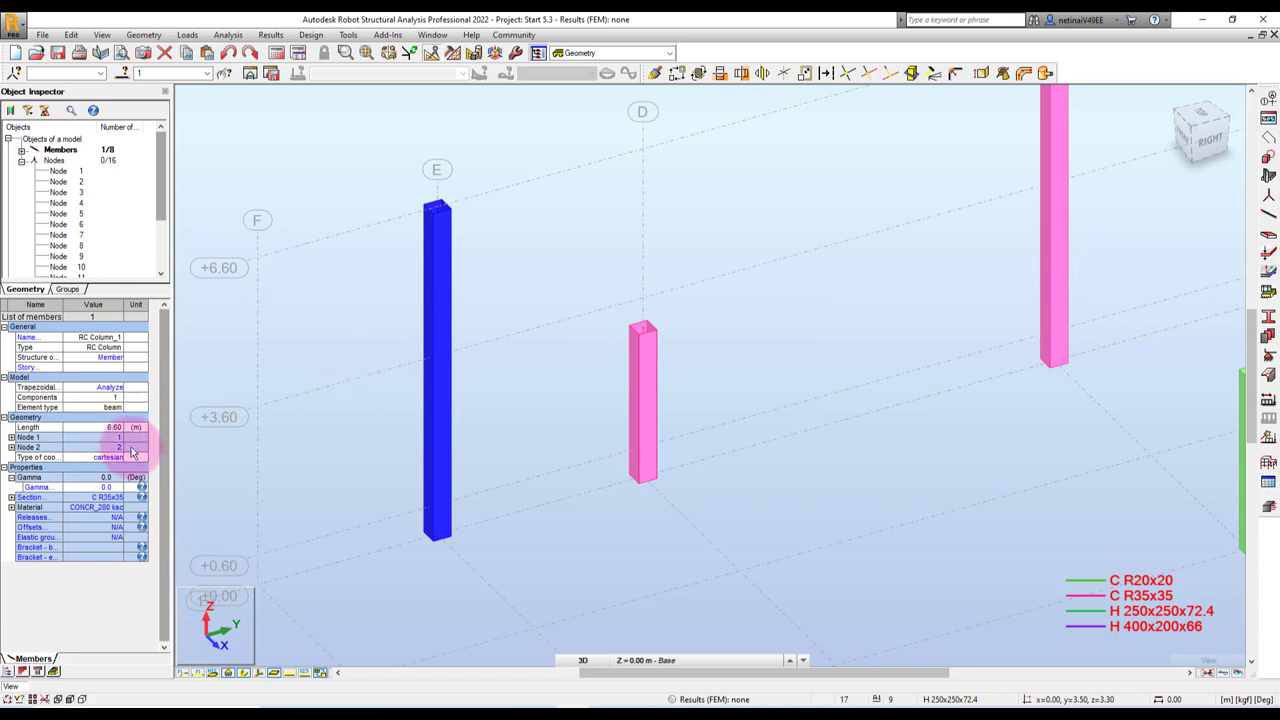
left_click(118, 498)
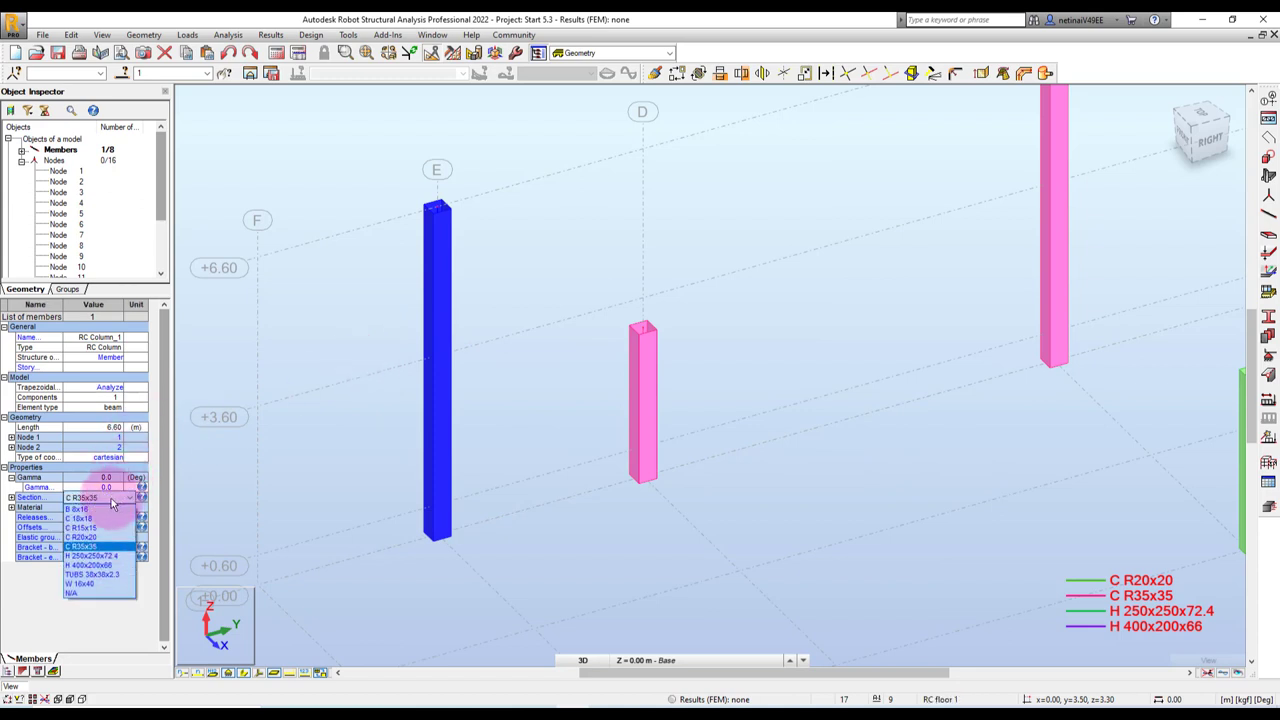
left_click(111, 566)
left_click(507, 425)
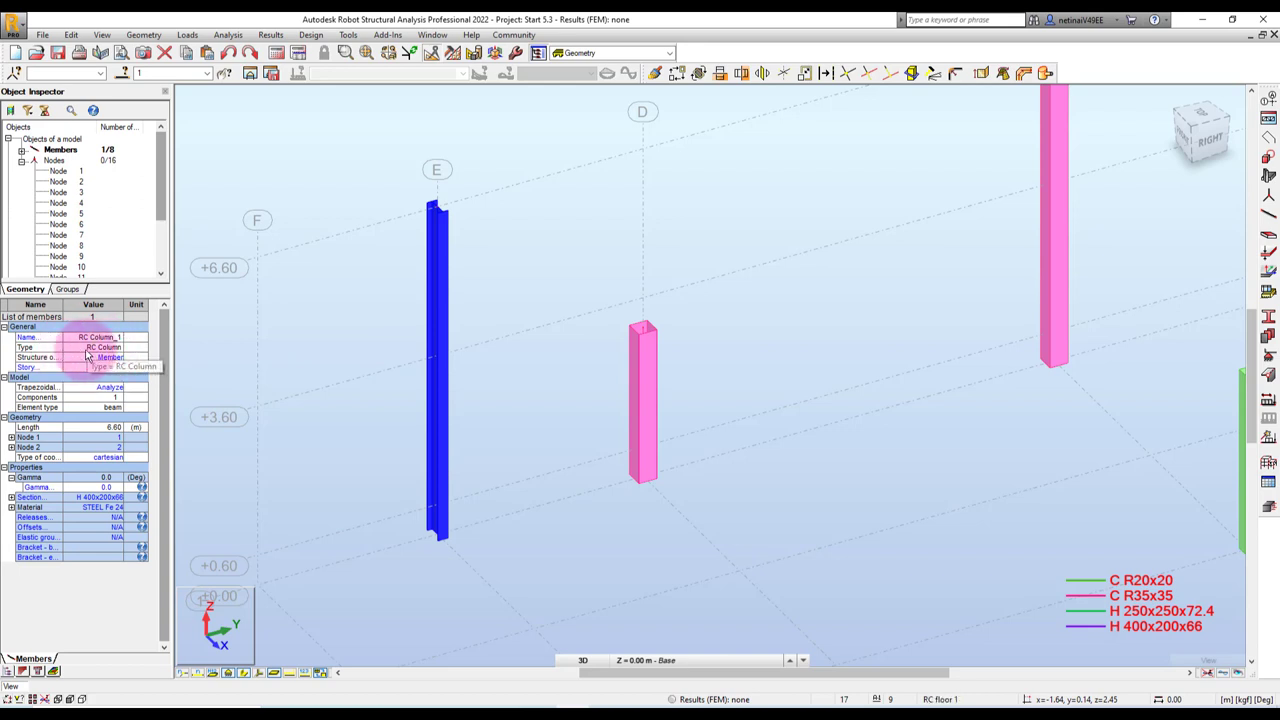
left_click(508, 352)
scroll(338, 275, "down", 3)
middle_click_drag(338, 275, 281, 91, "shift")
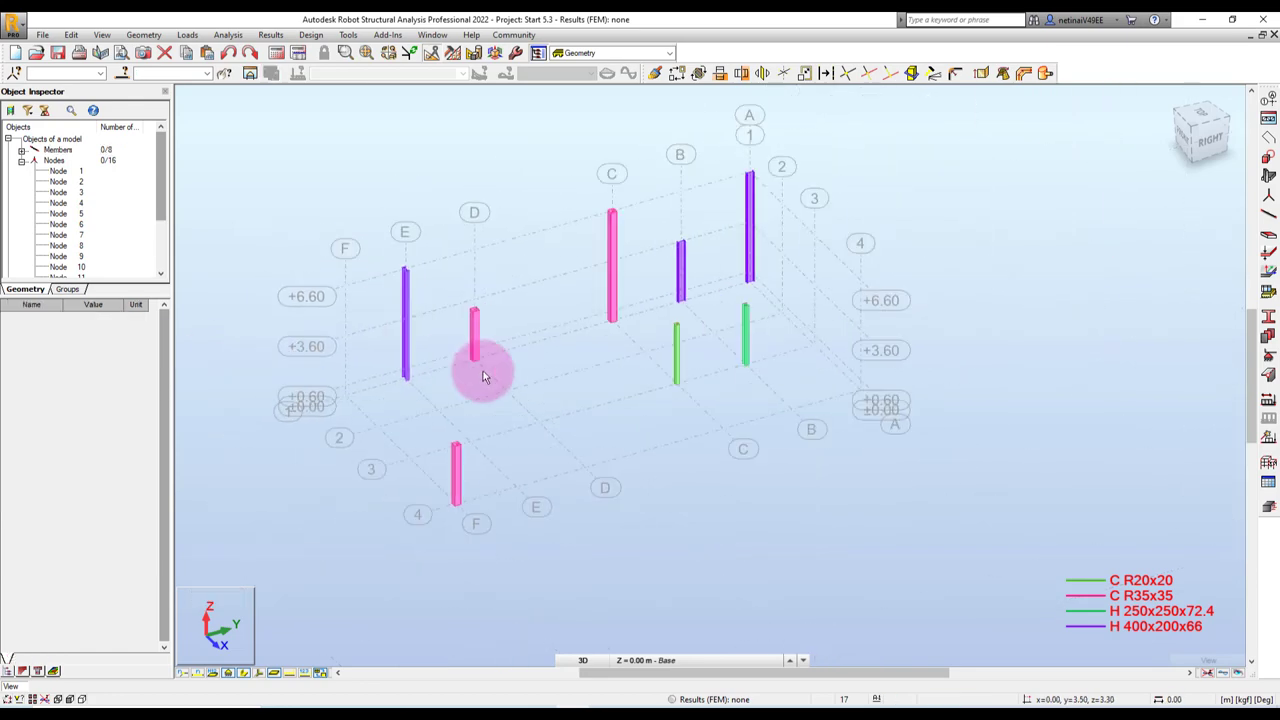
- Undo the steel change, returning the grid-E column to C R35x35
left_click(228, 53)
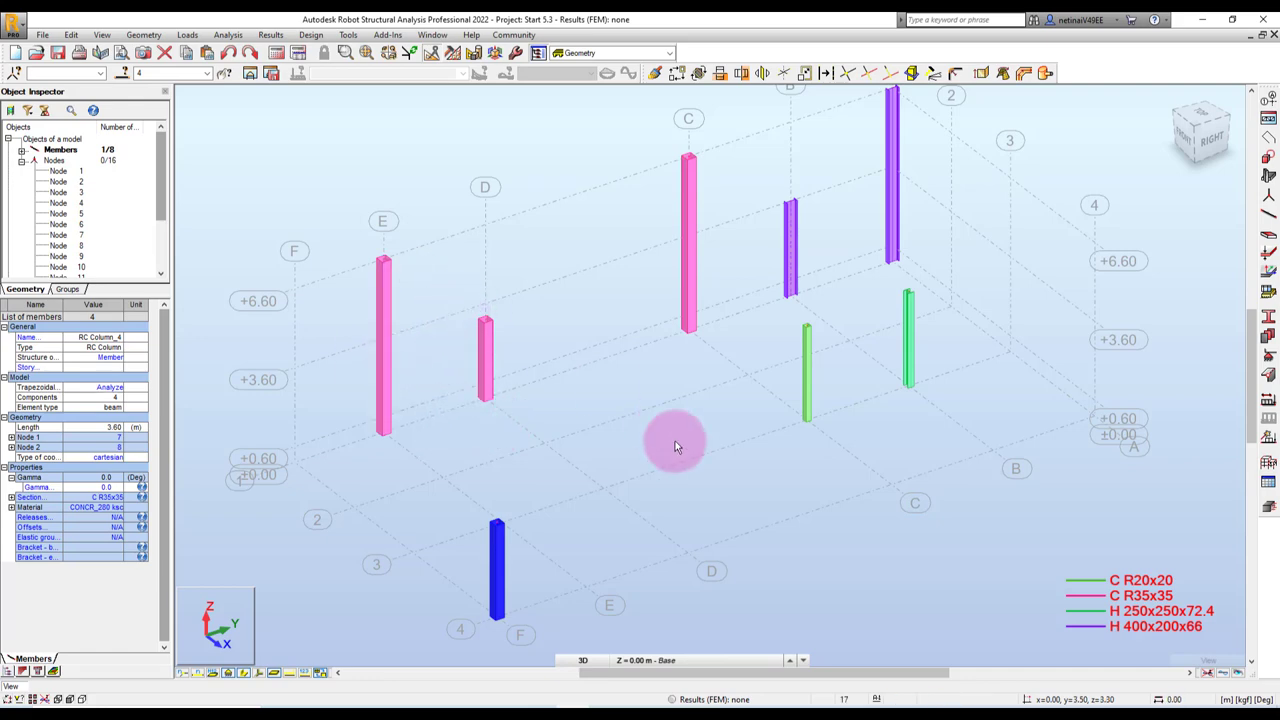
mouse_move(677, 440)
middle_mouse_down("shift")
mouse_move(649, 457)
mouse_move(660, 474)
mouse_move(591, 467)
mouse_move(620, 446)
mouse_move(670, 467)
middle_mouse_up("shift")
scroll(591, 467, "up", 2)
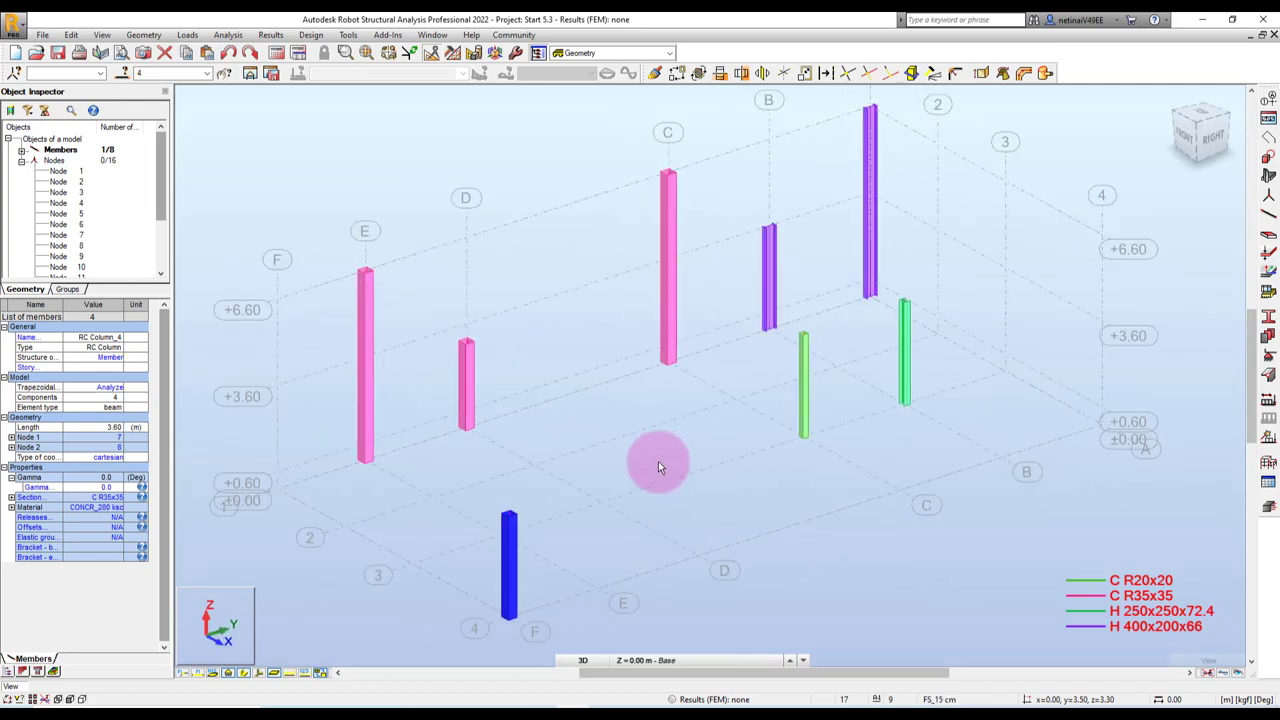
scroll(636, 460, "down", 2)
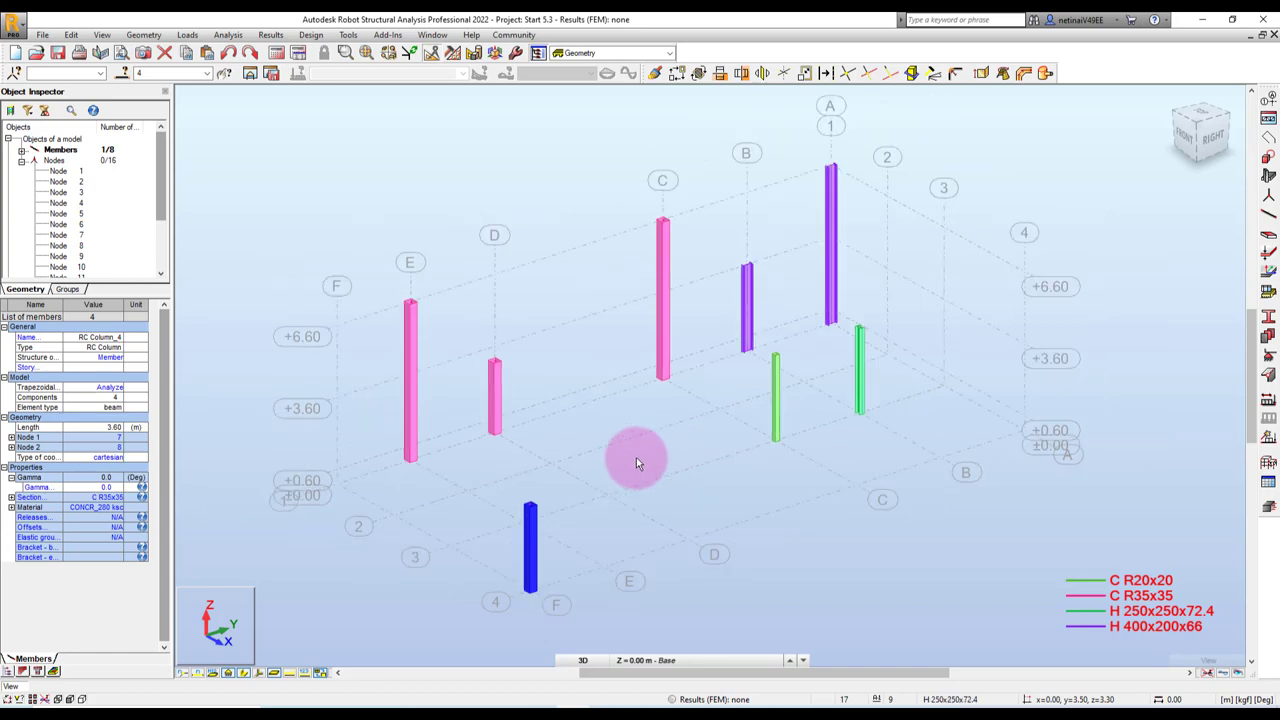
- Select green columns 5 and 8
left_click(775, 400)
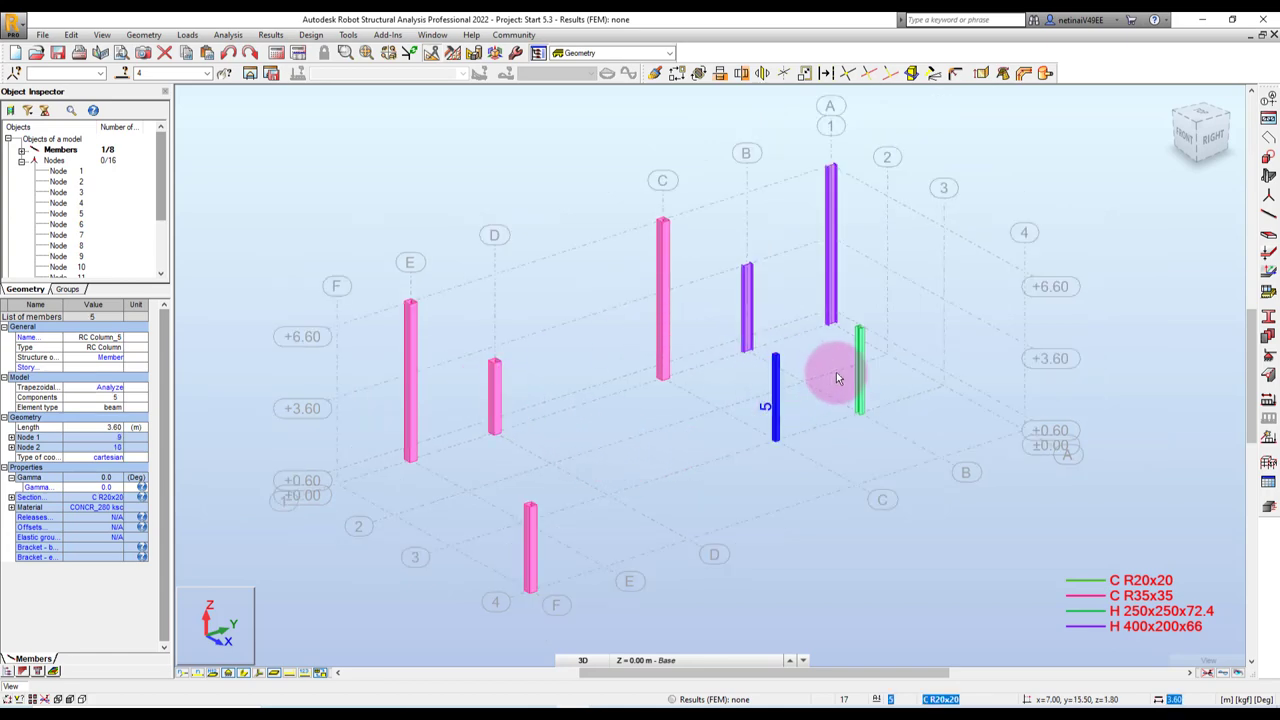
left_click(857, 370, "ctrl")
middle_click_drag(851, 366, 768, 355)
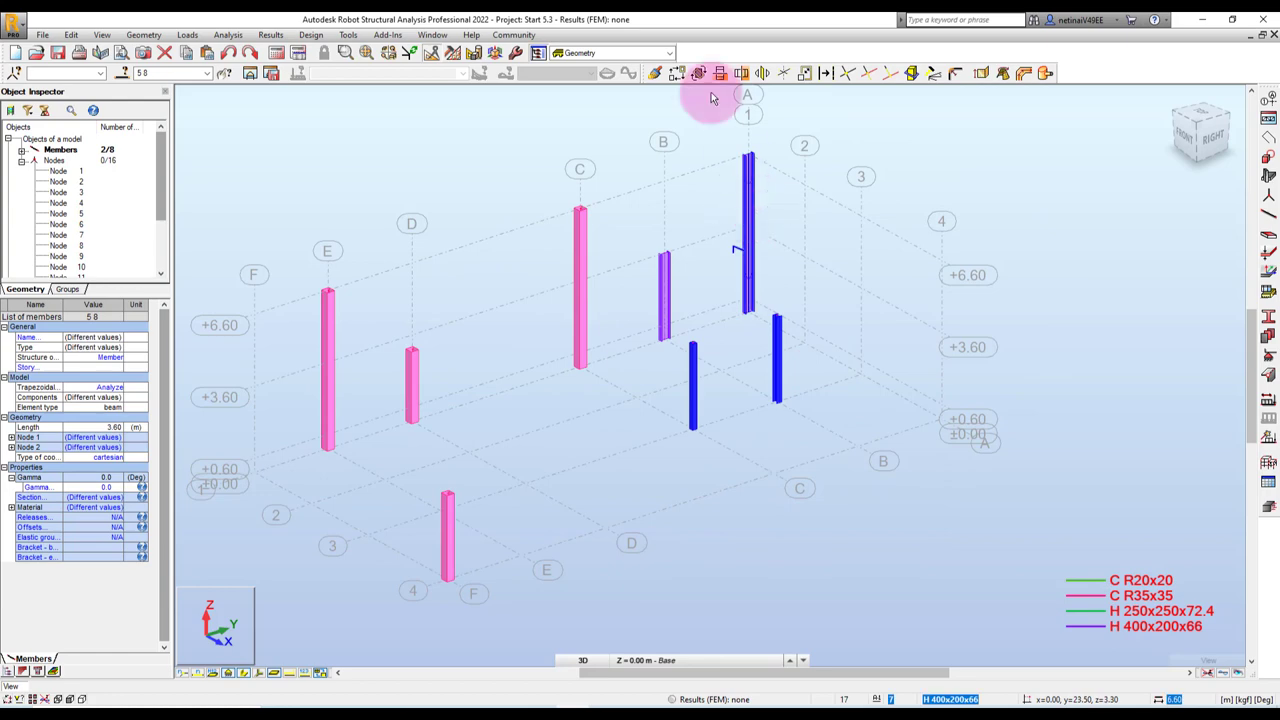
- Copy columns 5 and 8 by 3 m along X with Translate
left_click(677, 73)
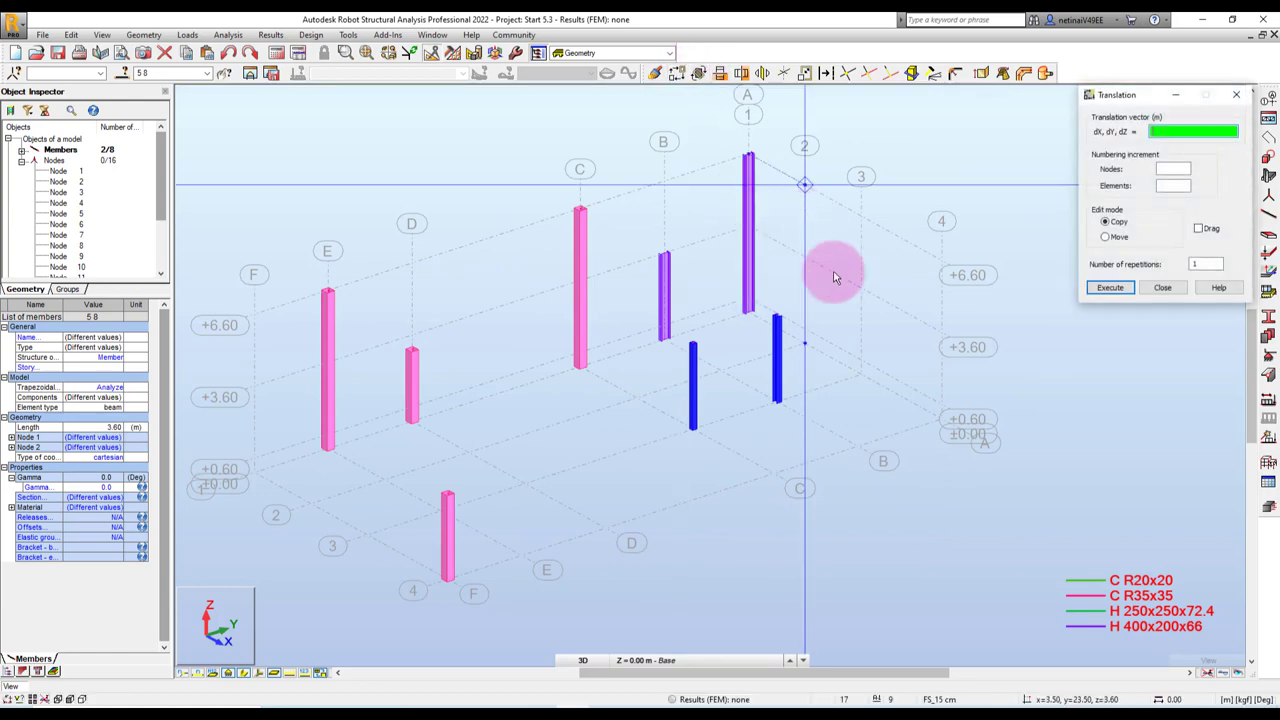
left_click(689, 425)
left_click(849, 471)
left_click(1162, 287)
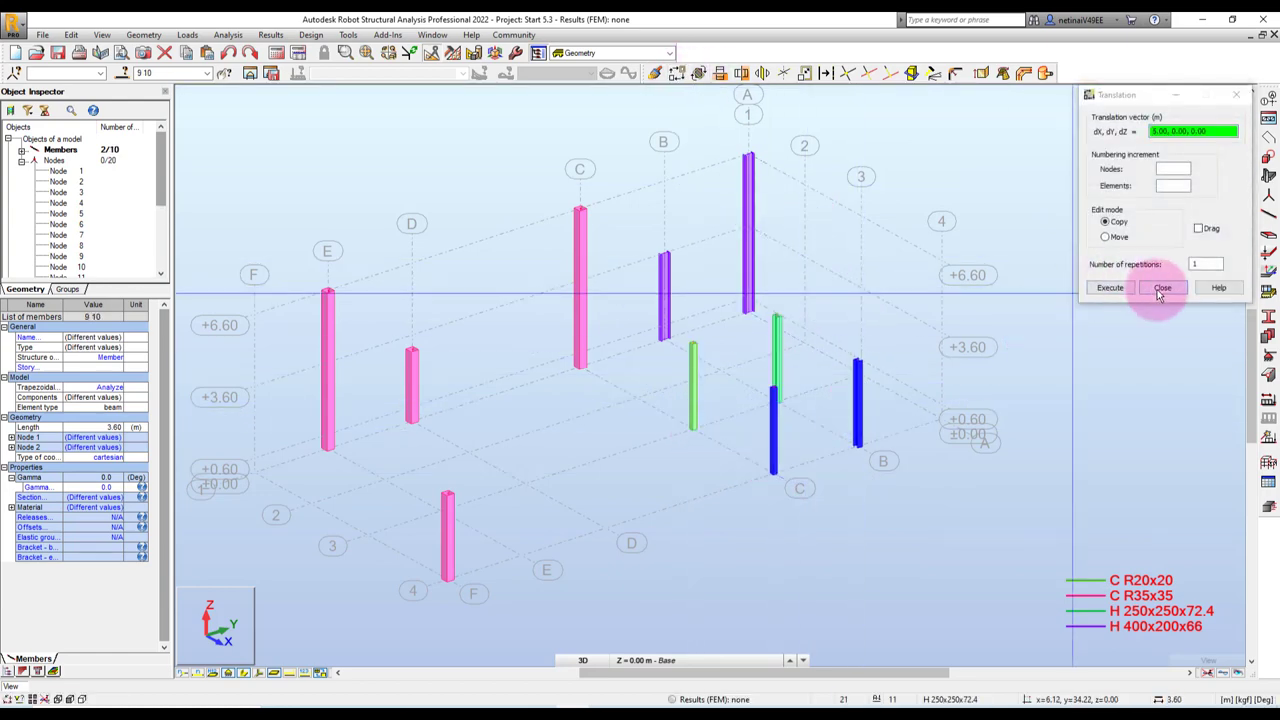
scroll(806, 243, "up", 3)
- Select the tall steel column 7 and set Translate to Move mode
left_click(712, 345)
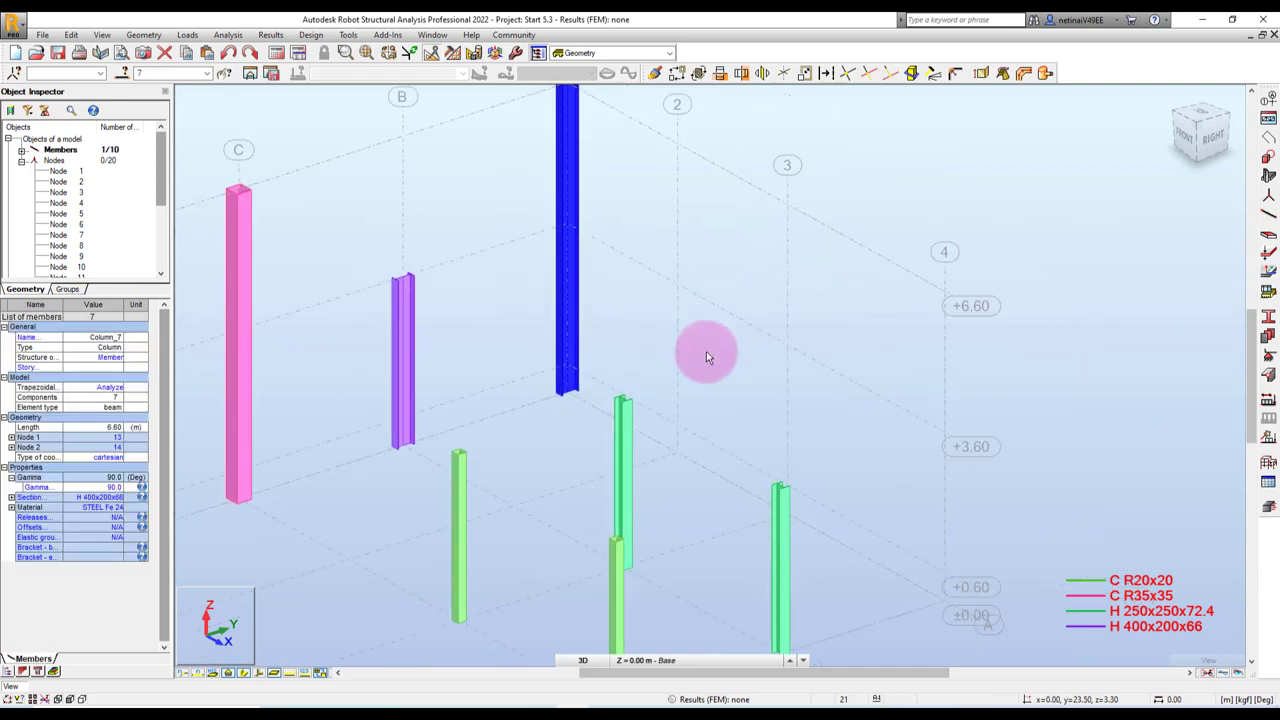
scroll(706, 351, "down", 2)
left_click(698, 73)
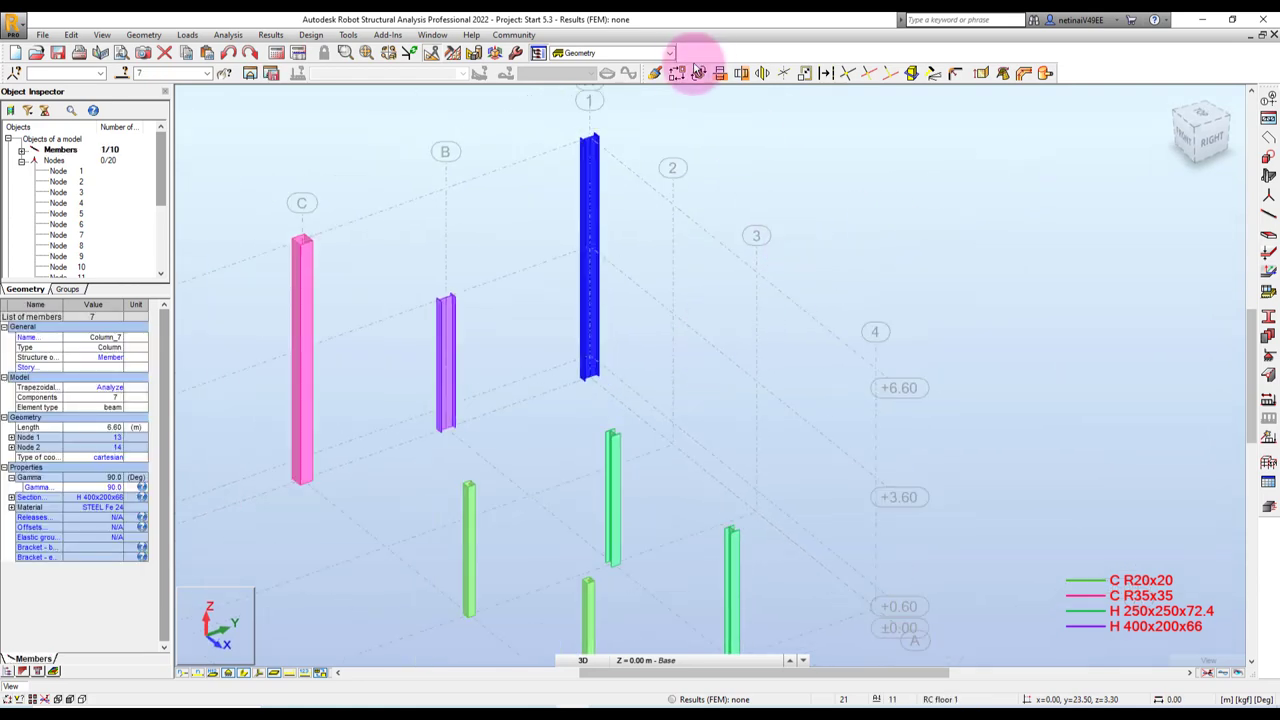
left_click(1105, 236)
- Move the tall steel column 3.50 m along X onto grid 2
left_click(590, 376)
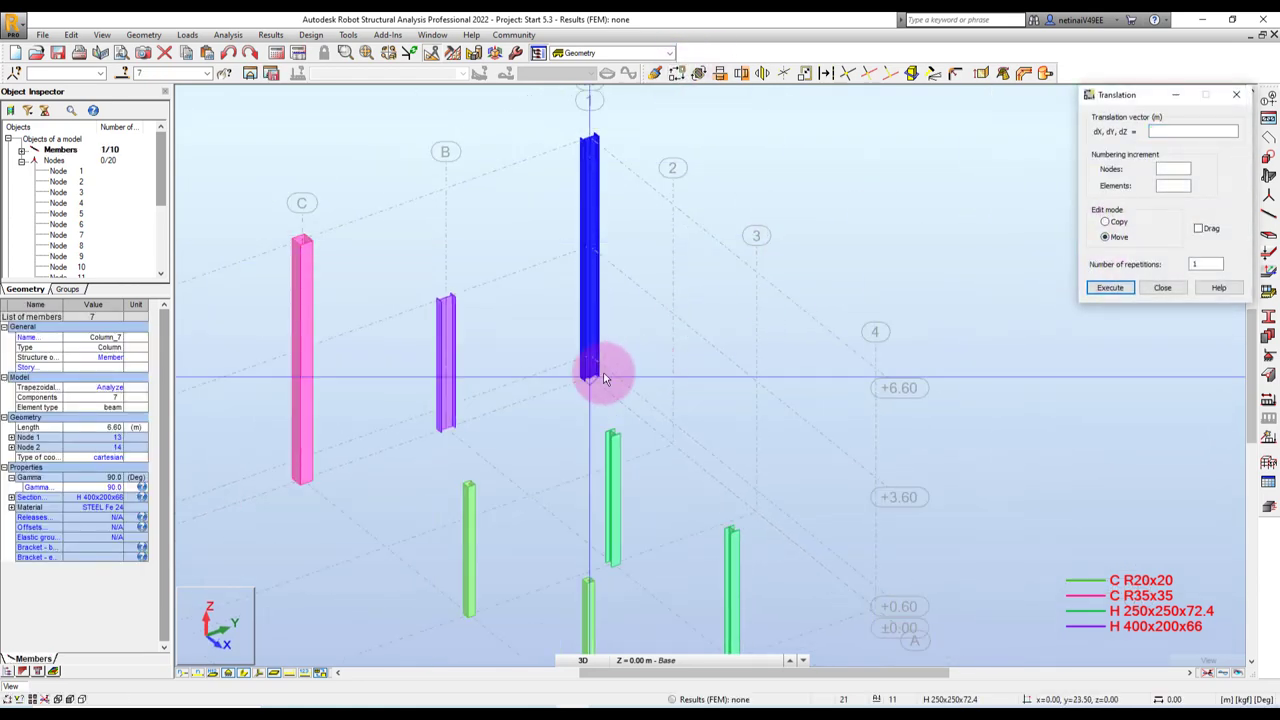
left_click(672, 443)
left_click(1162, 287)
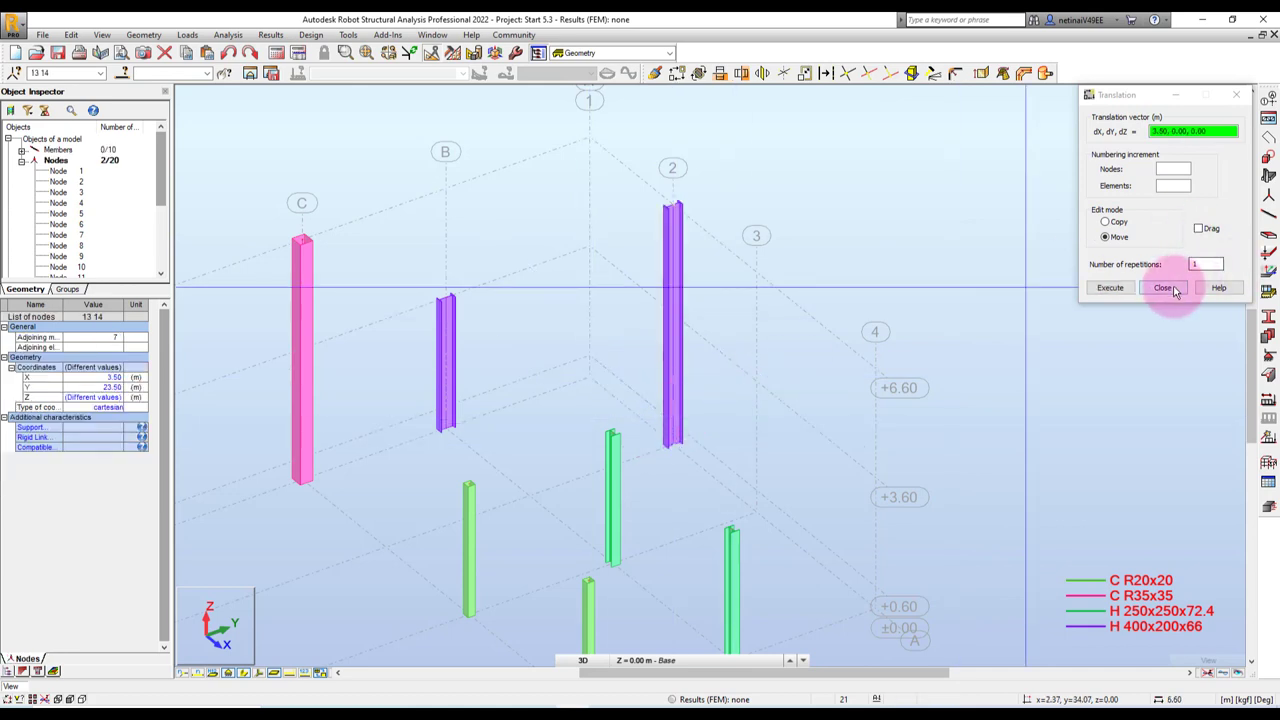
- Copy the grid-B steel column 6 upward by 3.60 m
left_click(447, 320)
scroll(388, 330, "up", 2)
scroll(388, 330, "up", 1)
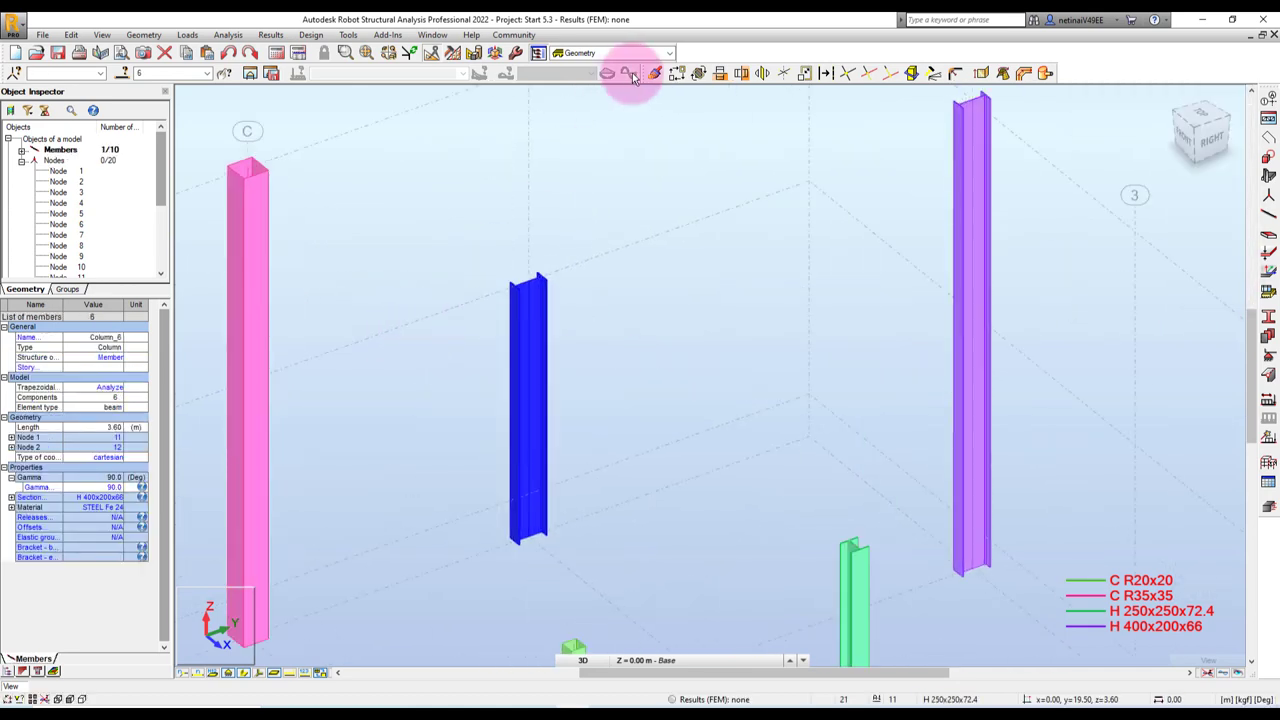
left_click(698, 73)
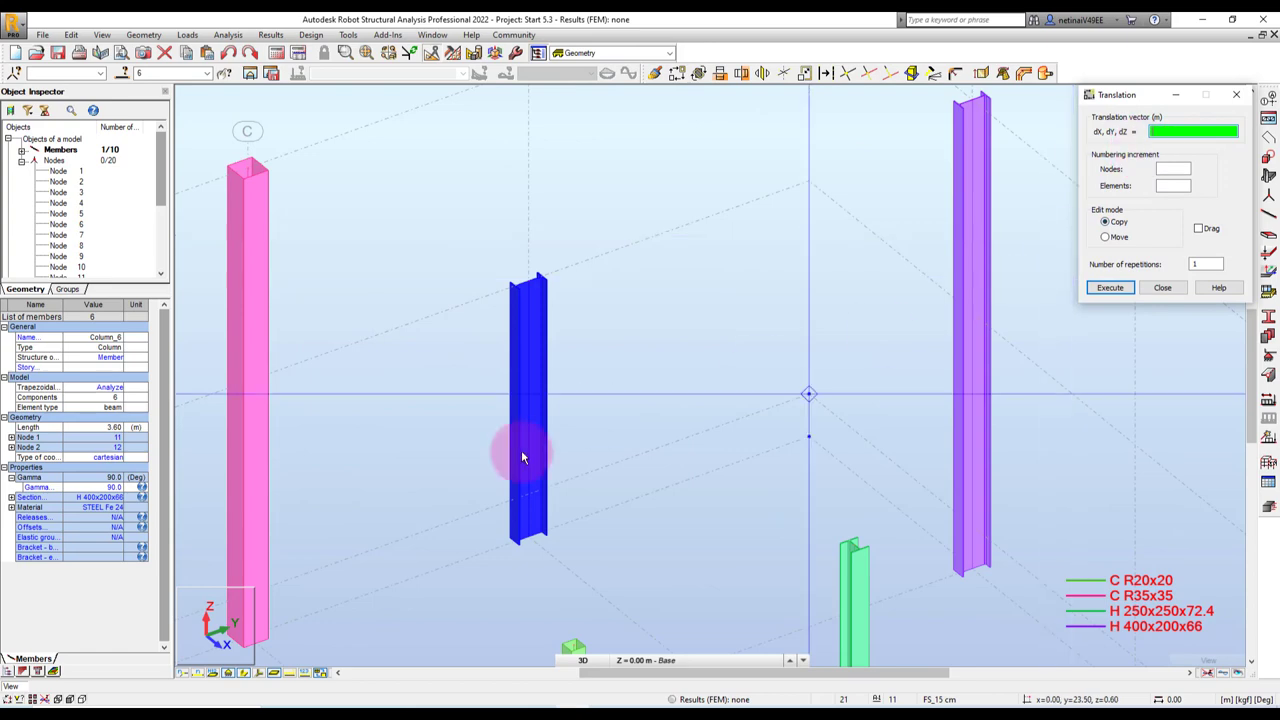
left_click(529, 537)
left_click(520, 306)
left_click(1110, 287)
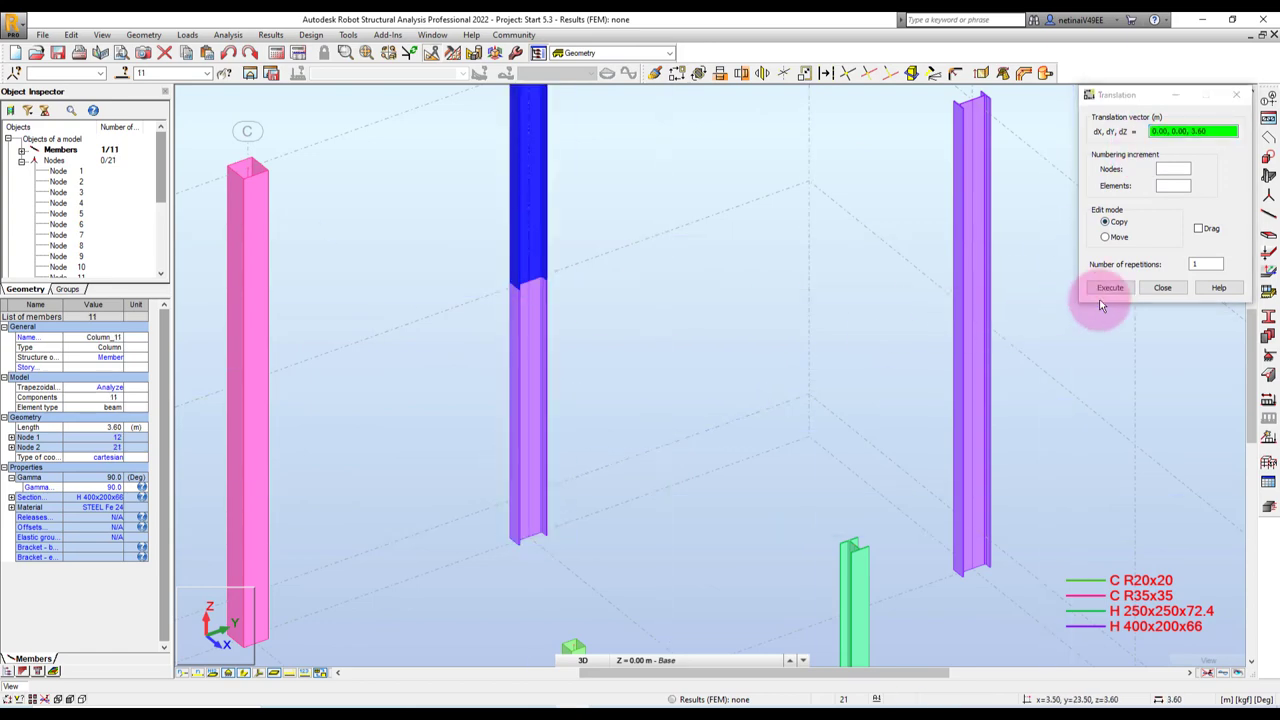
left_click(1162, 287)
left_click(628, 374)
scroll(628, 374, "down", 2)
scroll(628, 374, "down", 2)
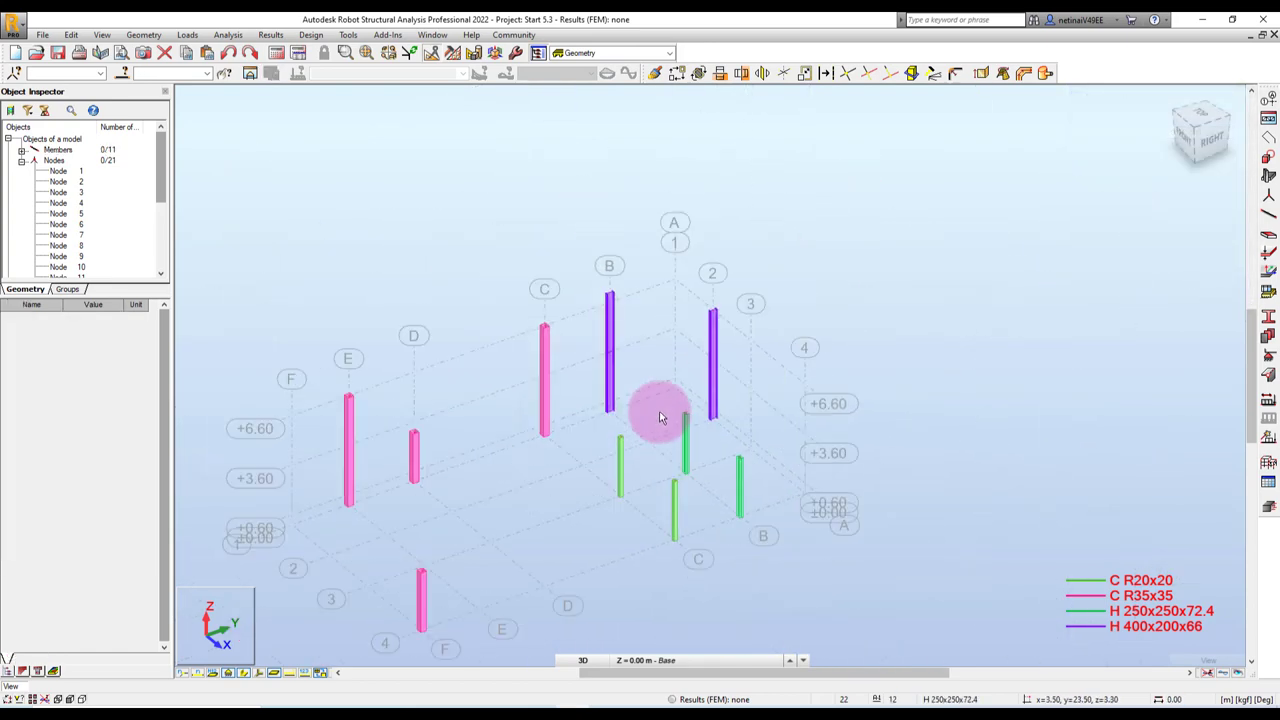
mouse_move(628, 374)
middle_mouse_down("shift")
mouse_move(629, 470)
mouse_move(713, 466)
middle_mouse_up("shift")
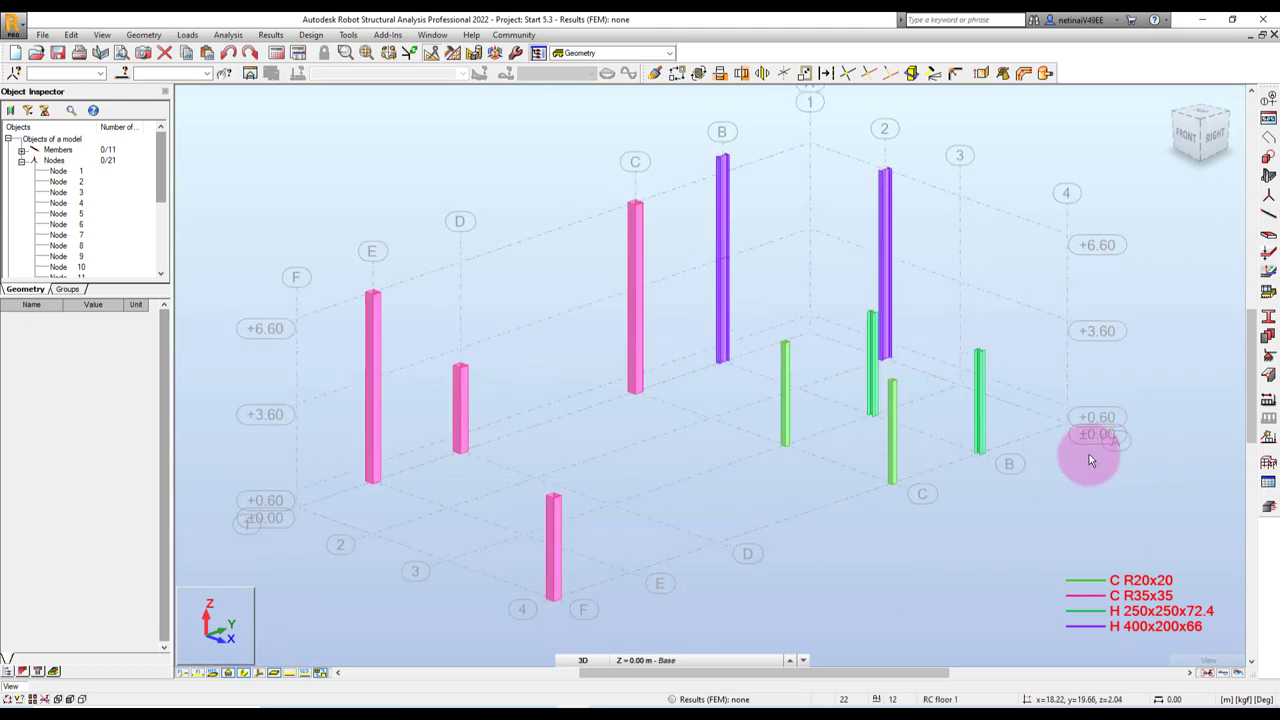